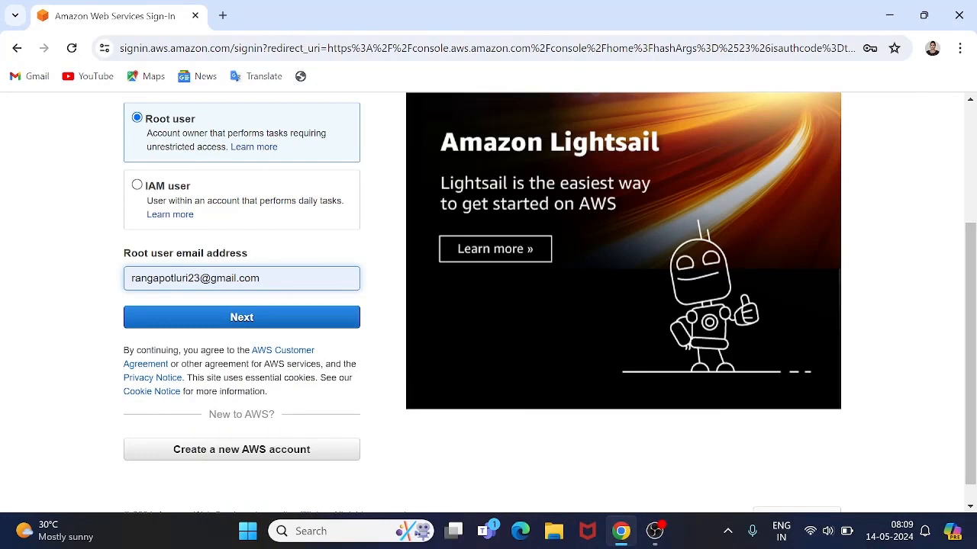
Try to sign in as root user with the prefilled email address and saved account password.
click(254, 326)
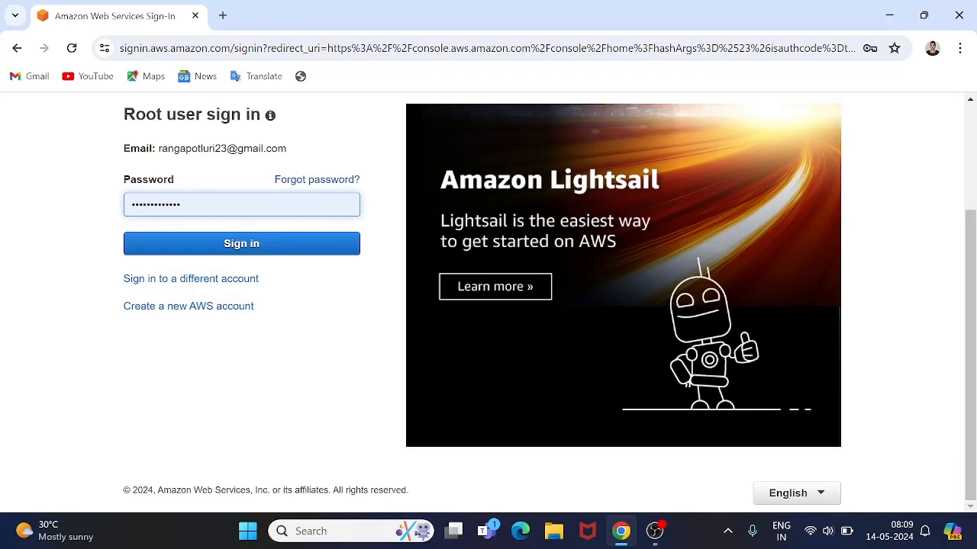
click(180, 205)
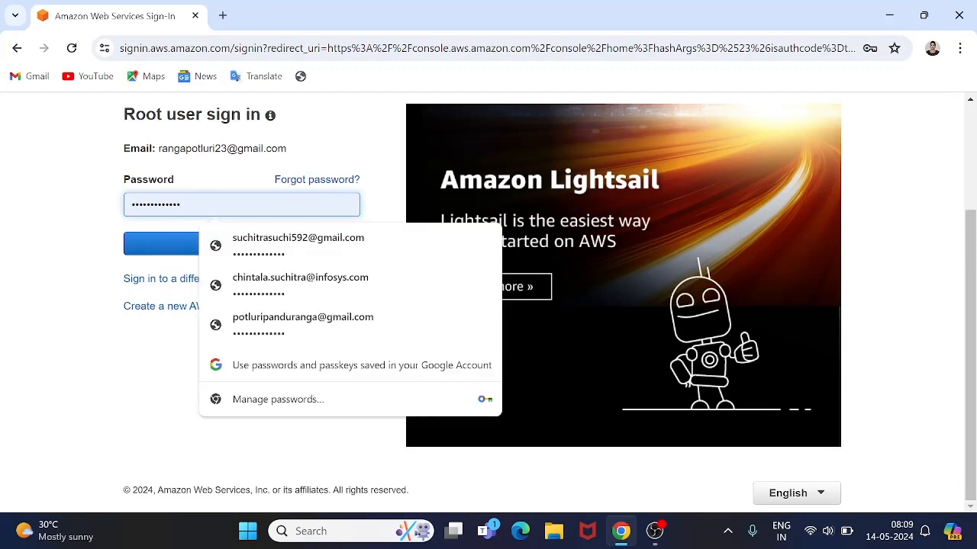
double_click(184, 115)
click(180, 204)
click(161, 241)
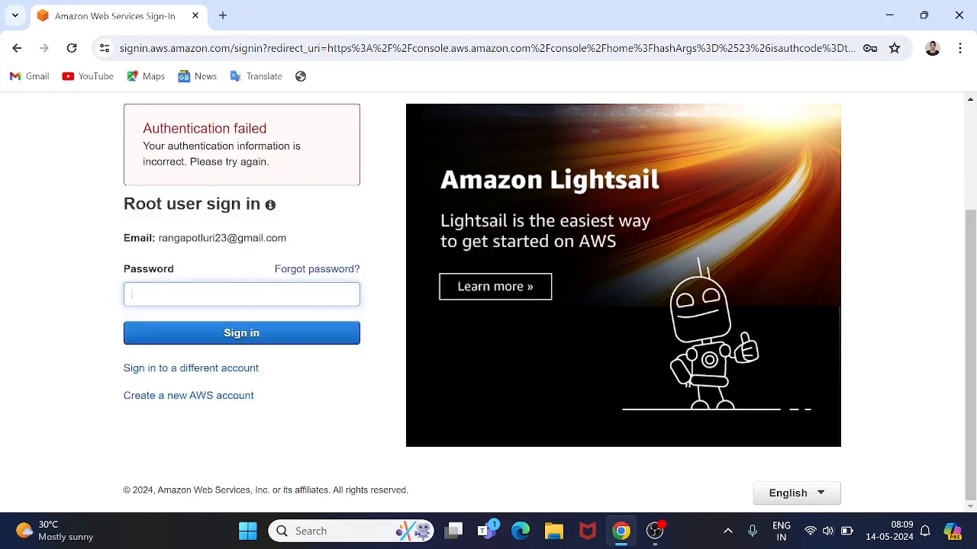
Restart the sign-in with a different account and submit the root user's email address.
click(237, 371)
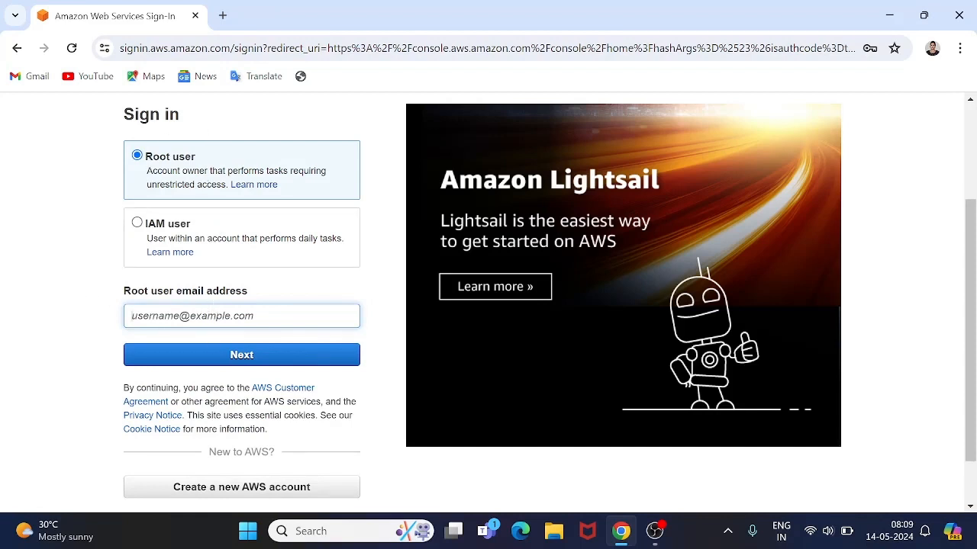
text(ranga;)
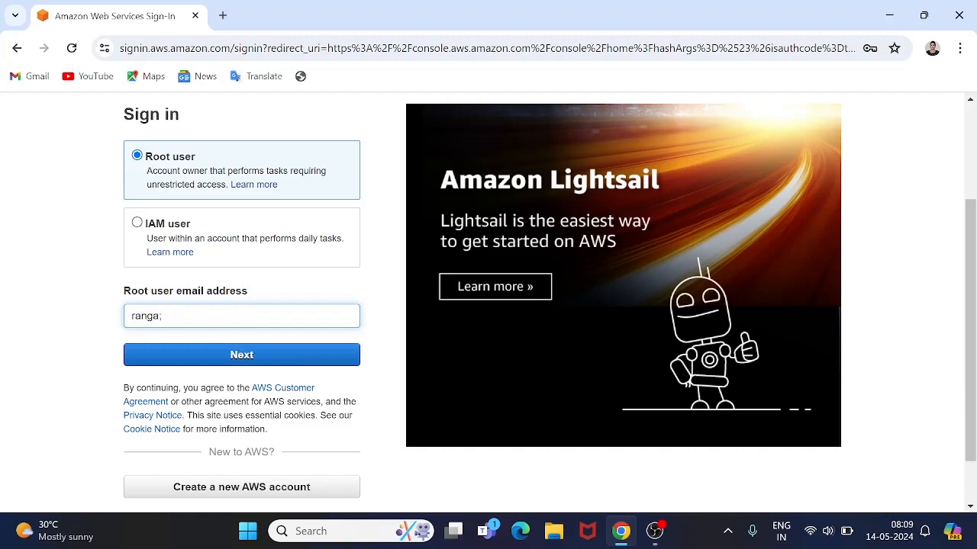
key(BackSpace)
key(Down)
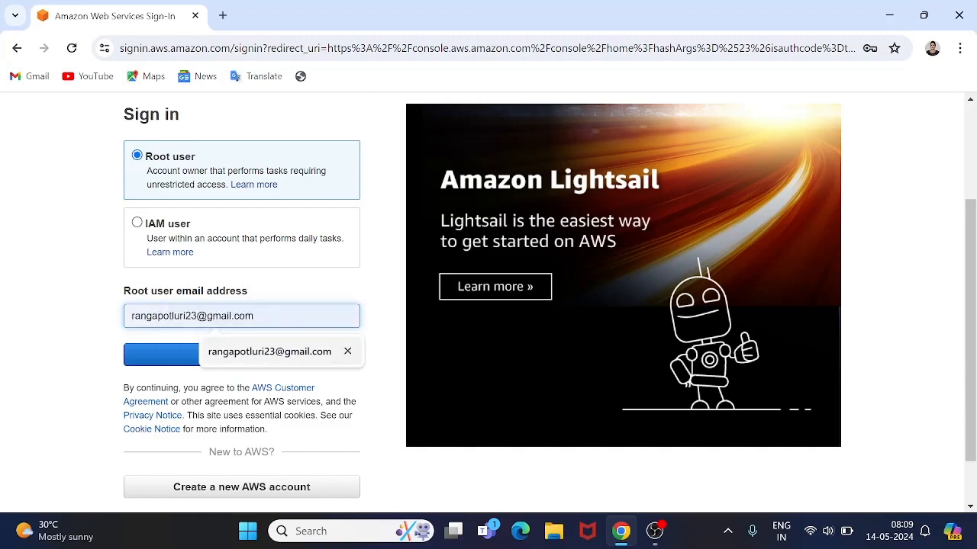
click(271, 355)
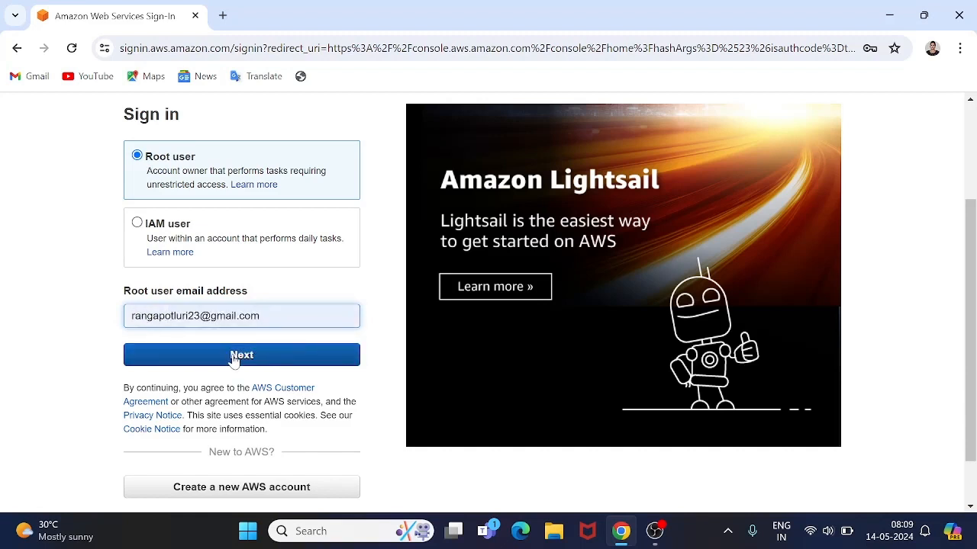
click(233, 358)
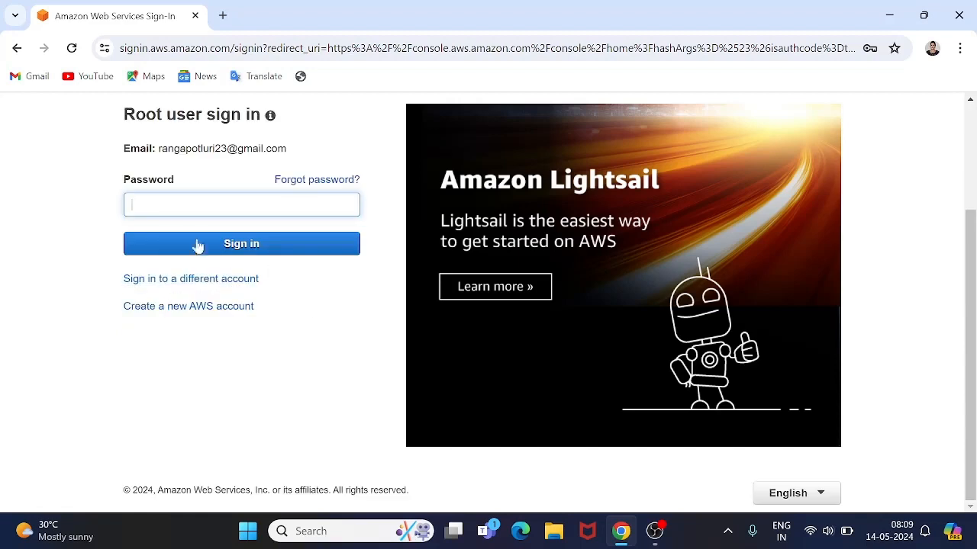
Enter the root user's account password and sign in to the AWS console.
text(••)
key(BackSpace)
key(BackSpace)
text(•••••••••)
click(252, 246)
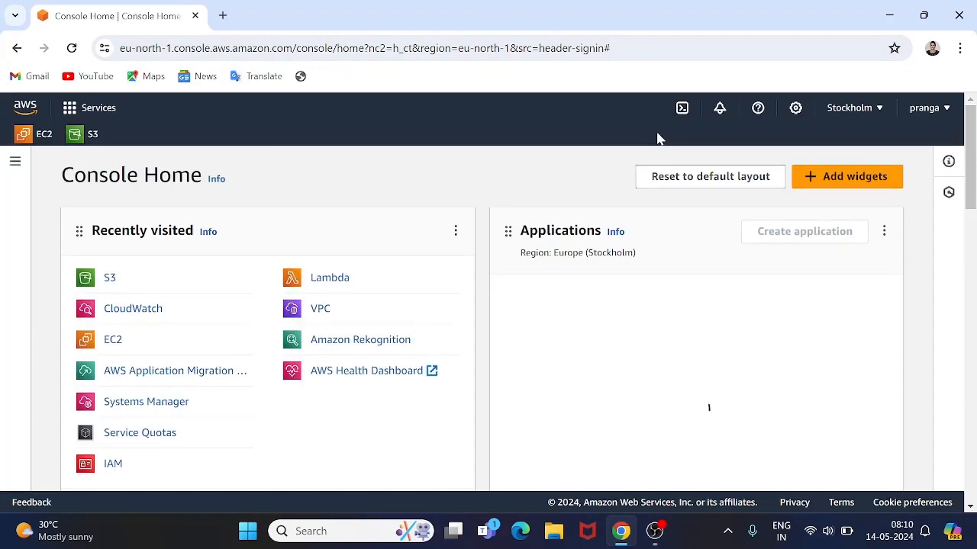
Switch the console region to Asia Pacific (Mumbai), ap-south-1.
click(858, 118)
scroll(770, 336, down, 5)
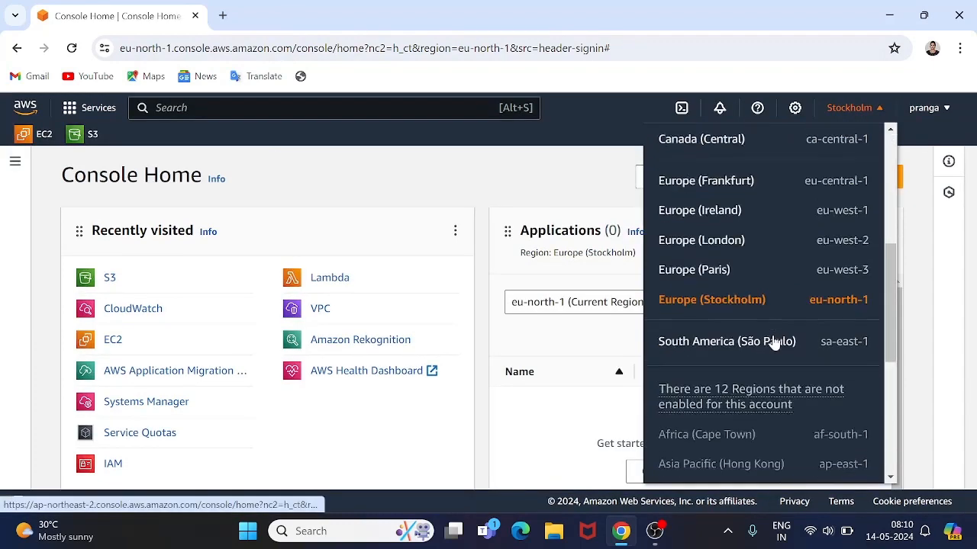
scroll(705, 217, up, 1)
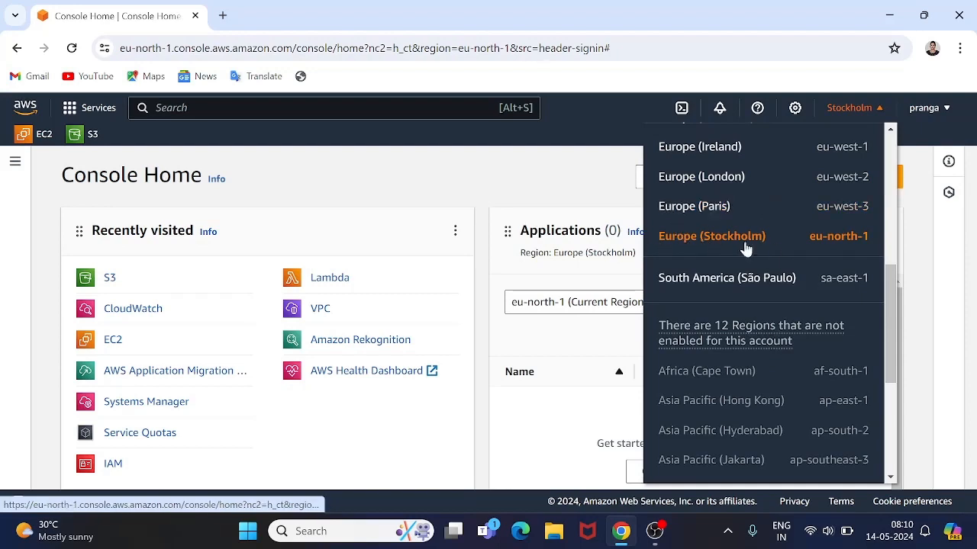
scroll(770, 238, down, 3)
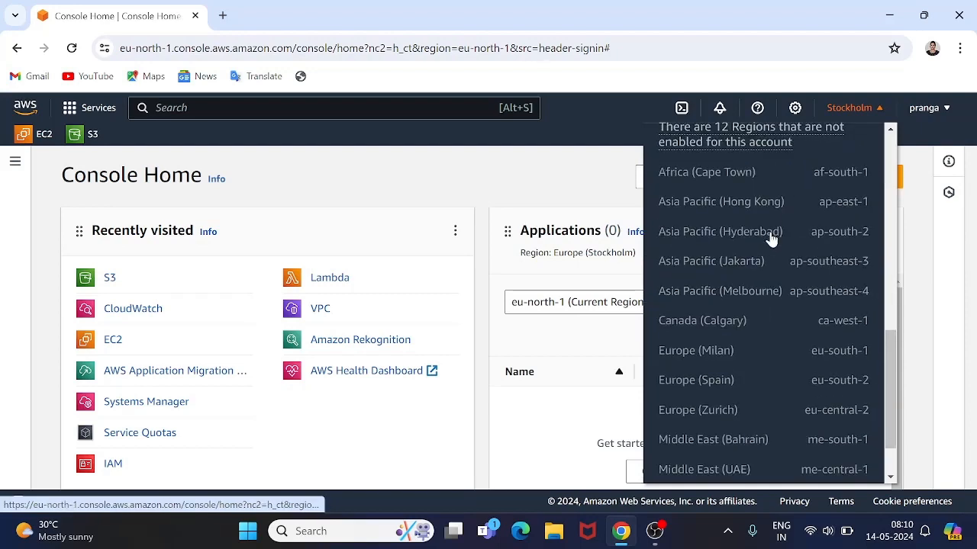
scroll(770, 239, up, 3)
scroll(771, 239, up, 4)
scroll(771, 239, up, 1)
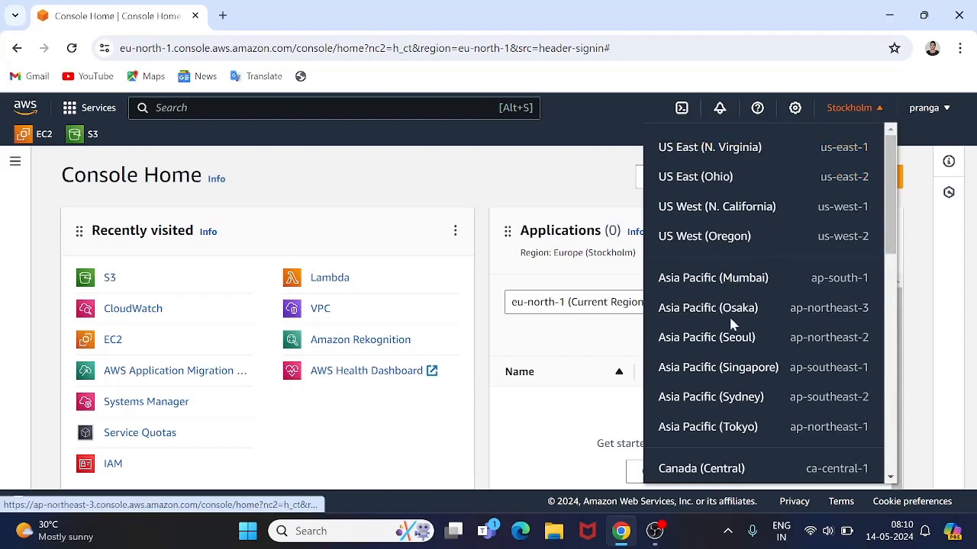
scroll(729, 320, down, 5)
scroll(730, 325, down, 2)
scroll(730, 323, up, 8)
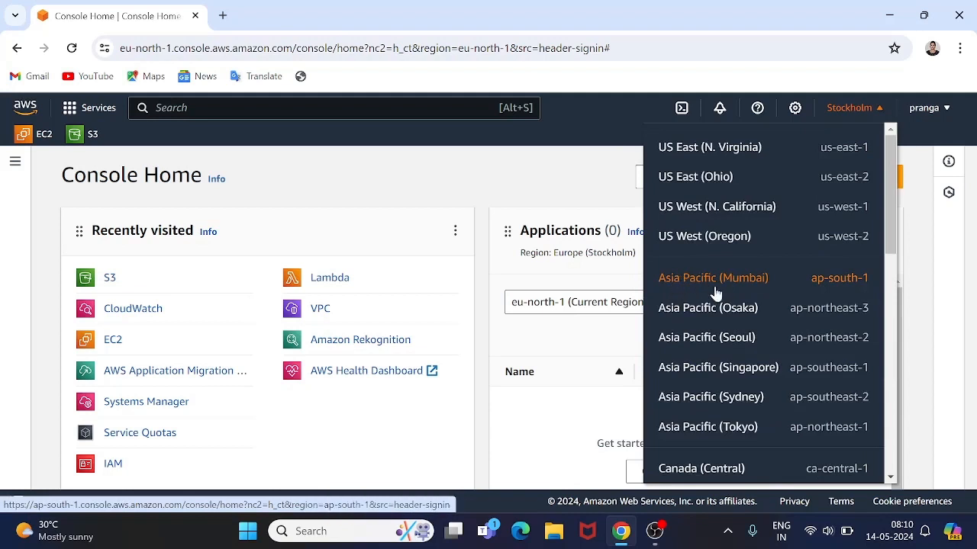
click(750, 279)
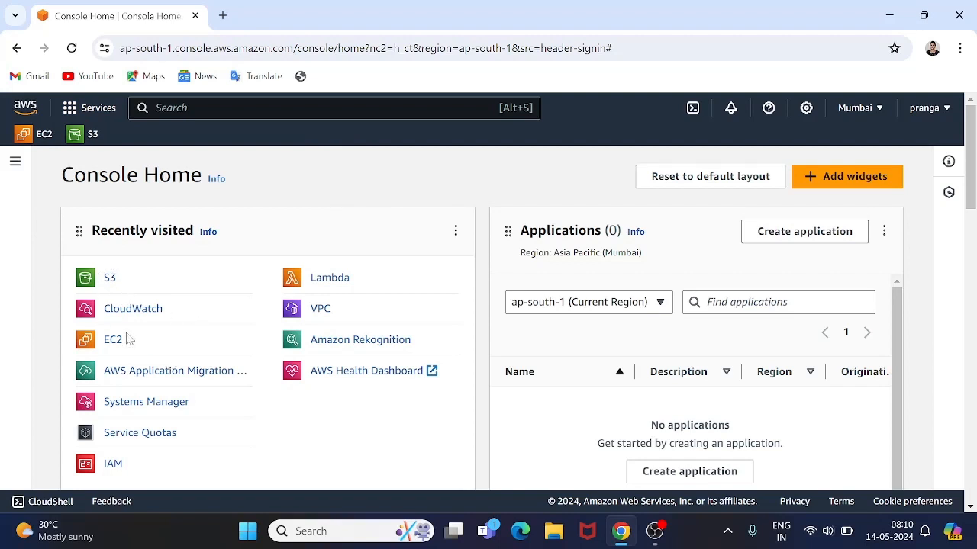
Open the EC2 service from the Compute category of the full services list.
click(43, 137)
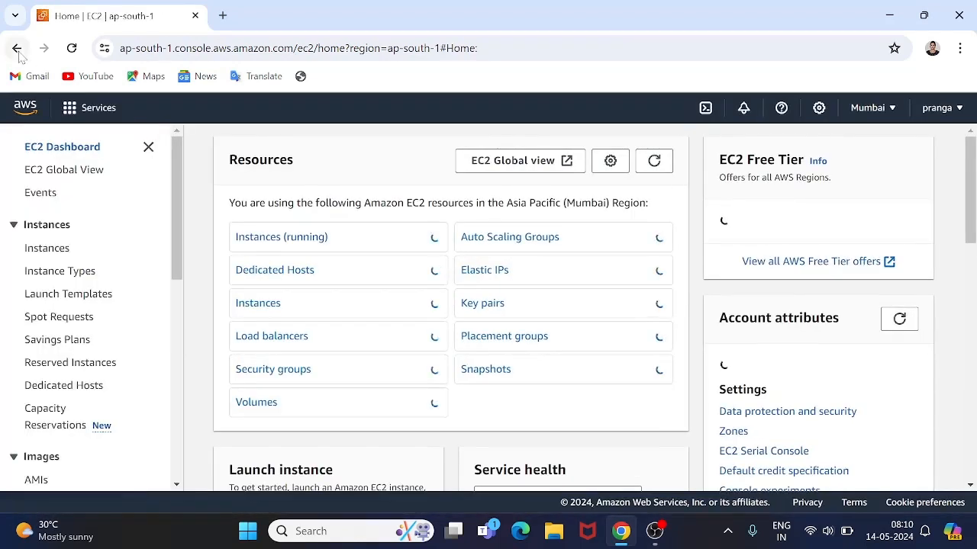
click(16, 47)
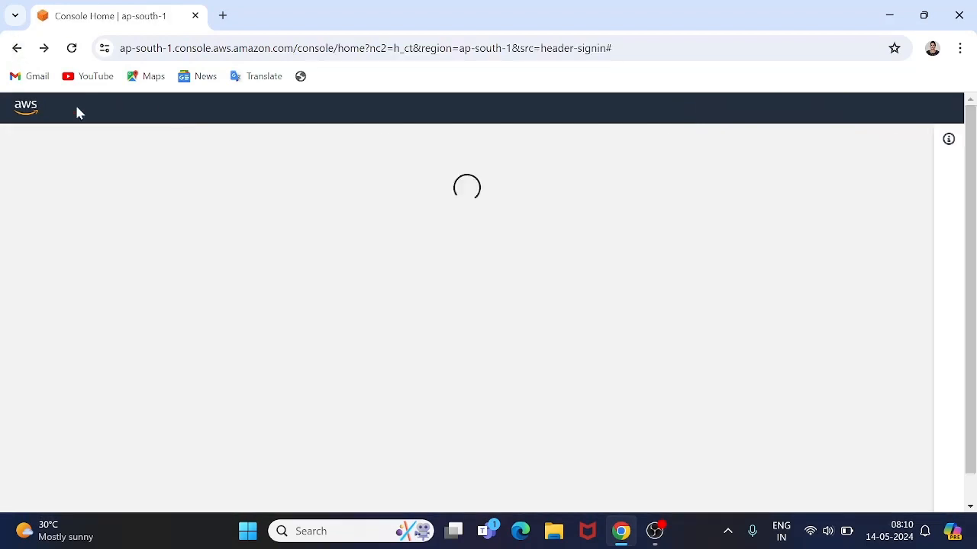
click(76, 111)
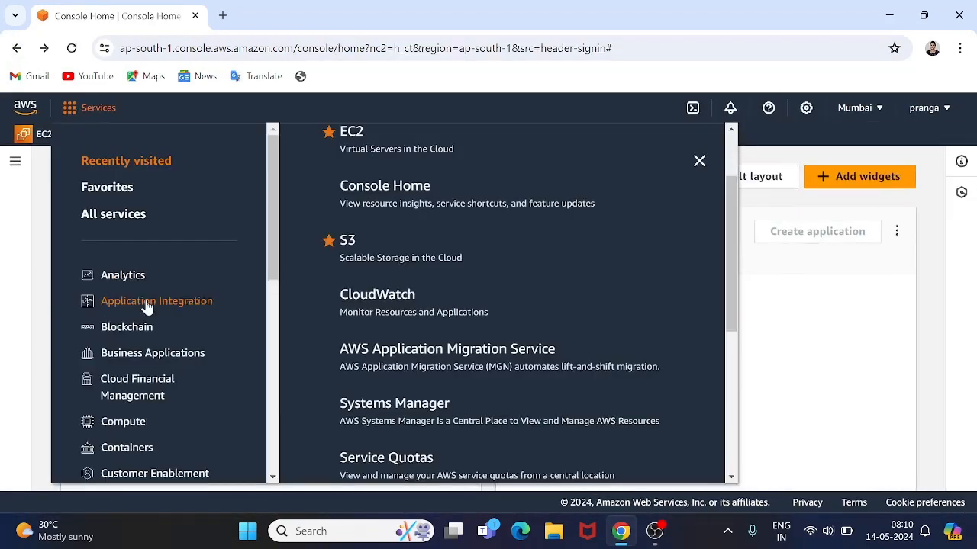
scroll(145, 306, down, 5)
scroll(145, 307, up, 6)
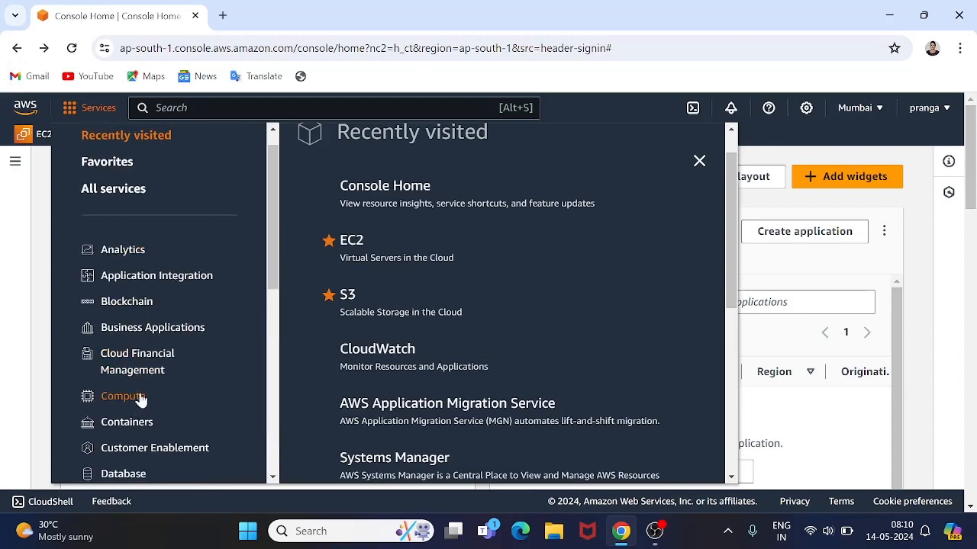
click(136, 397)
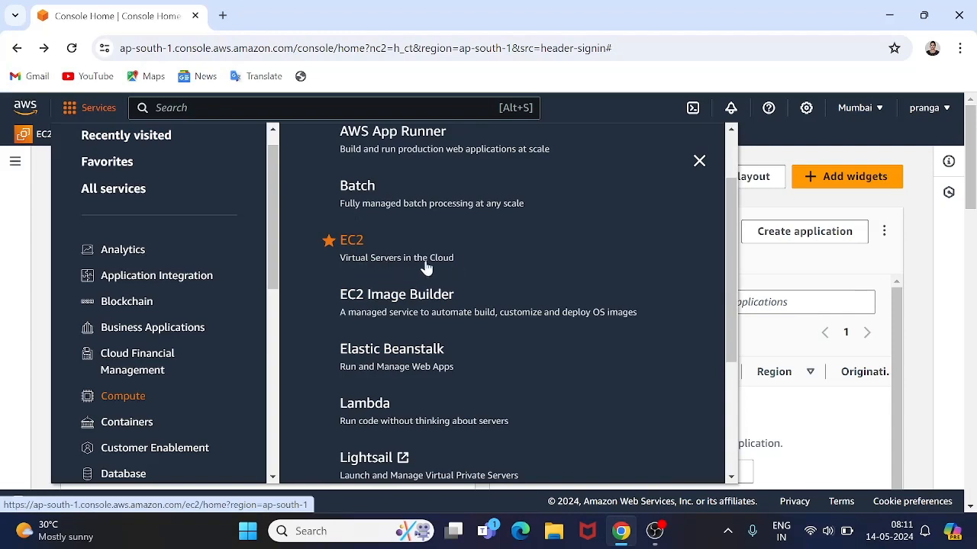
click(351, 248)
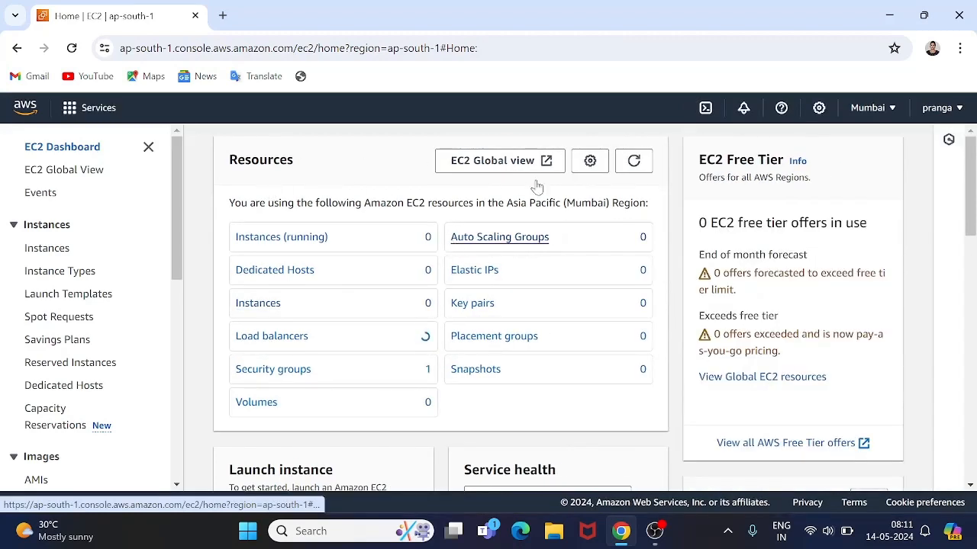
Collapse the EC2 side navigation and open the form for launching a new instance.
scroll(431, 308, down, 3)
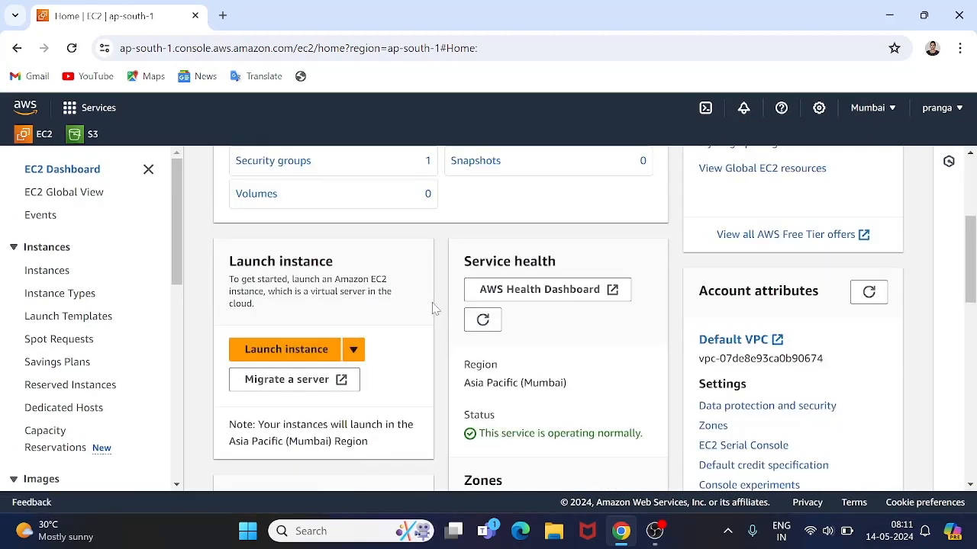
scroll(432, 308, up, 3)
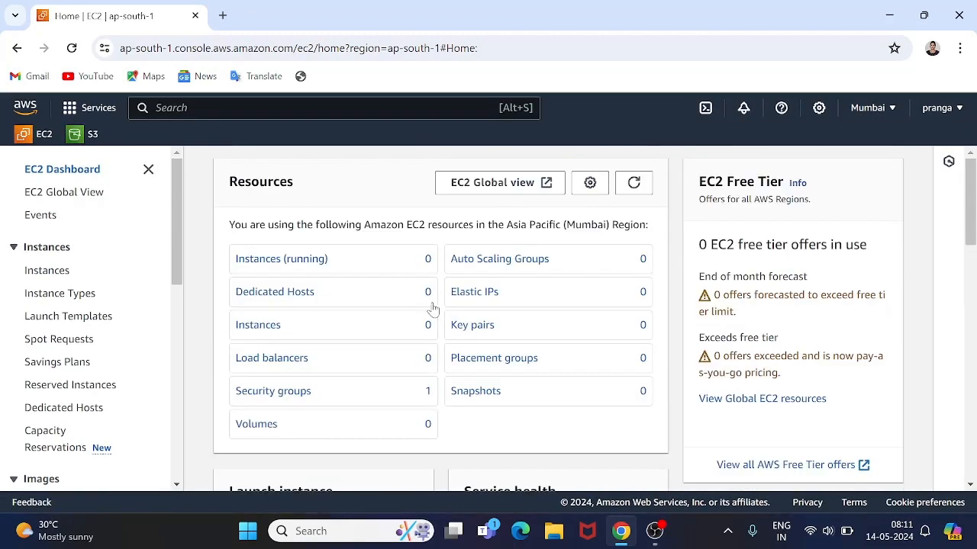
click(148, 169)
scroll(179, 202, down, 3)
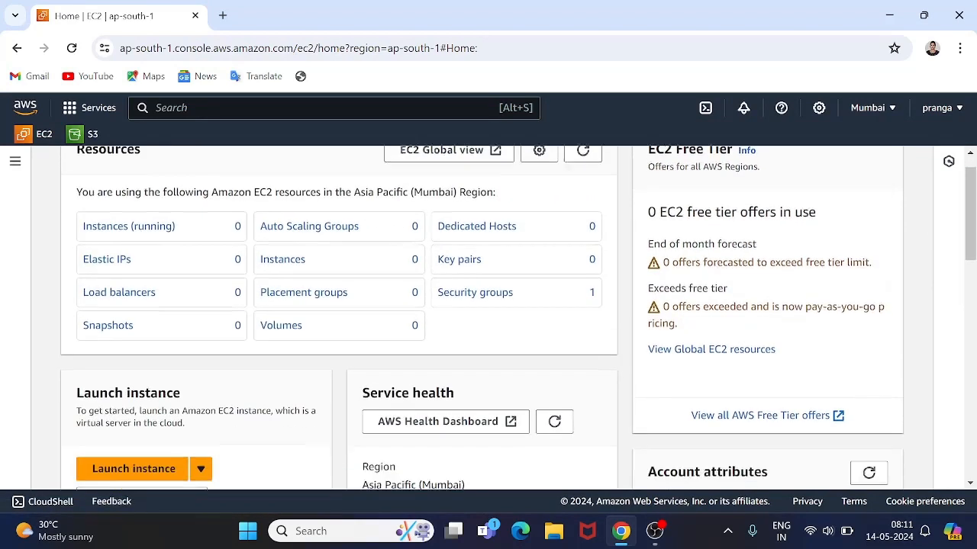
scroll(114, 252, up, 3)
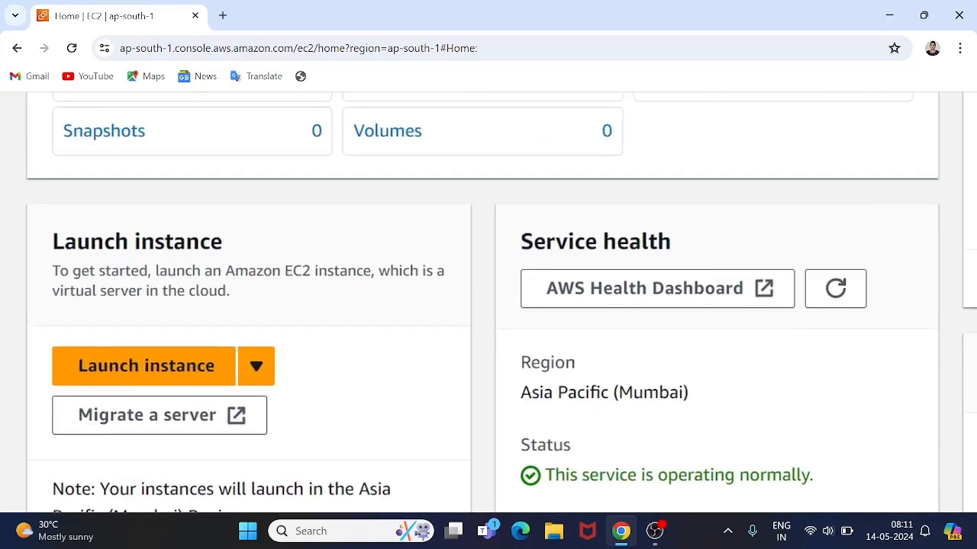
scroll(114, 252, down, 3)
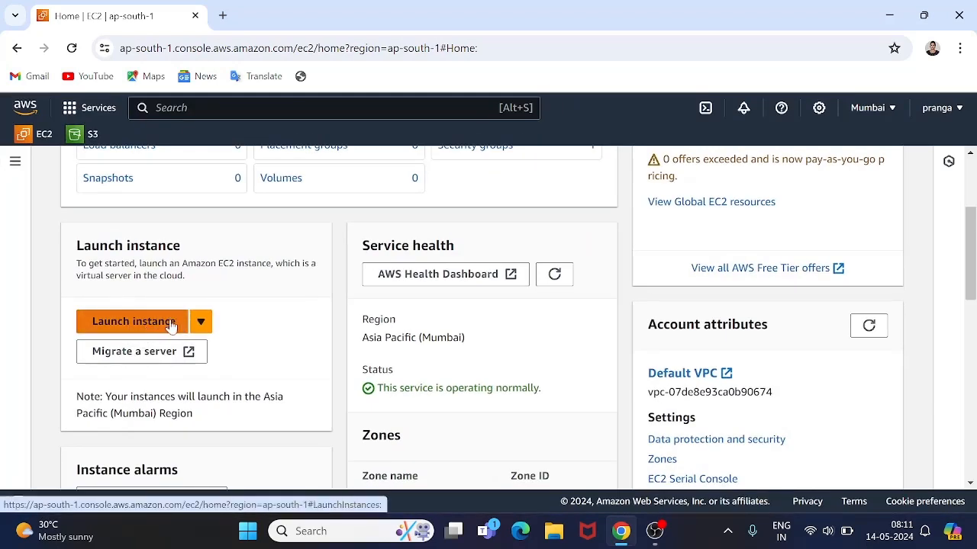
click(168, 326)
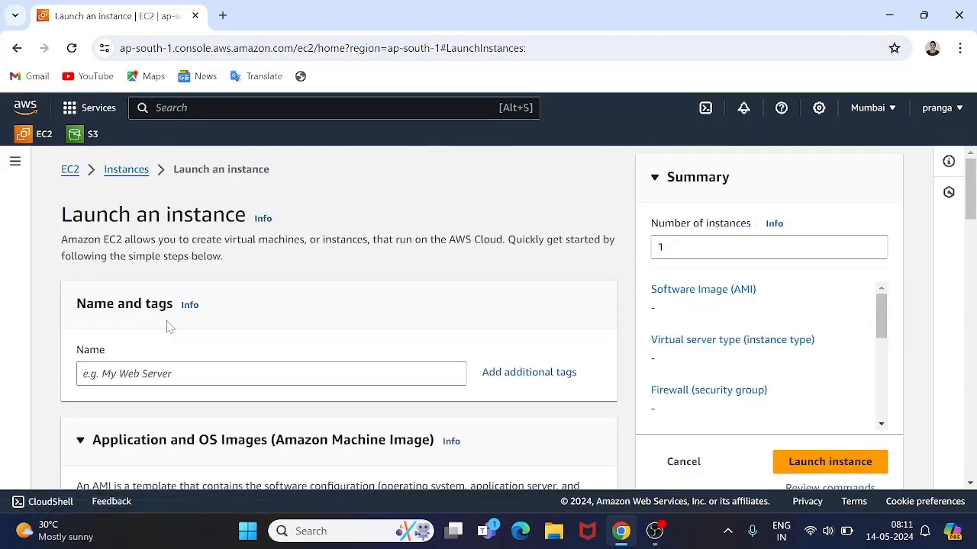
Examine the launch form's sections for name and tags, machine image, instance type, key pair and network settings.
scroll(167, 327, down, 2)
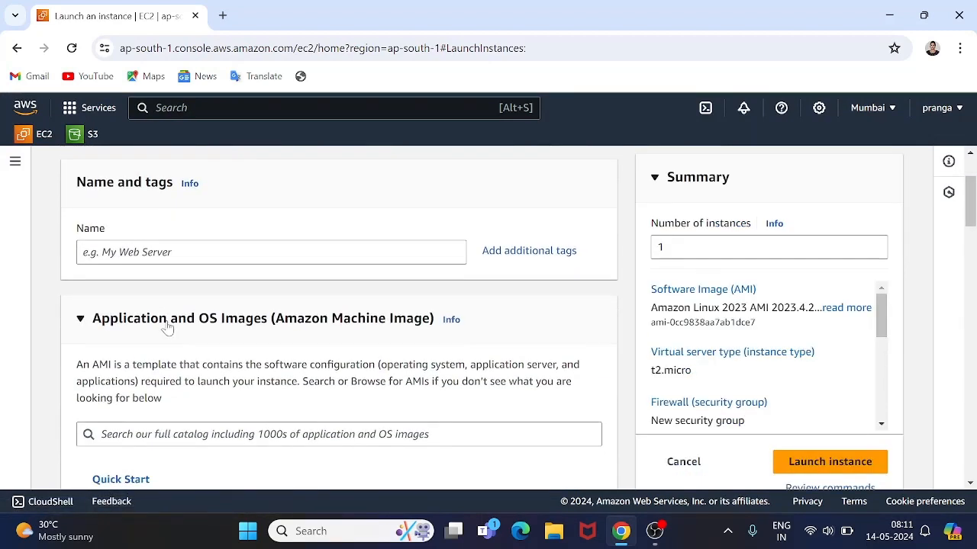
scroll(167, 327, up, 2)
scroll(167, 328, down, 1)
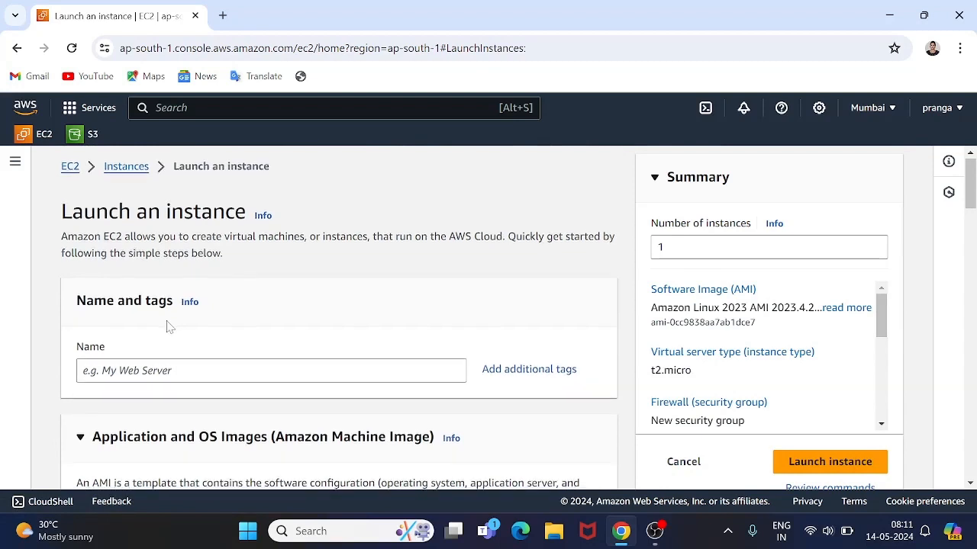
scroll(170, 327, down, 2)
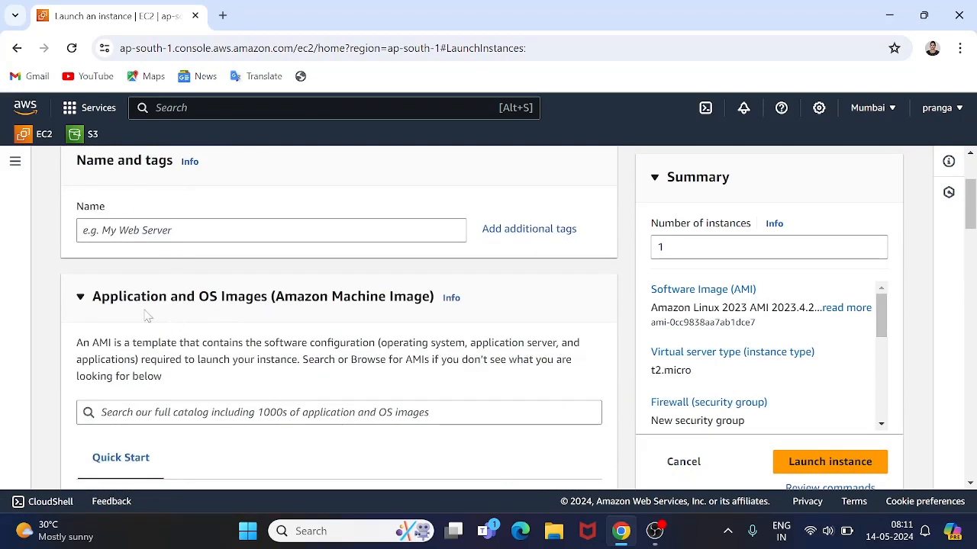
scroll(147, 317, down, 5)
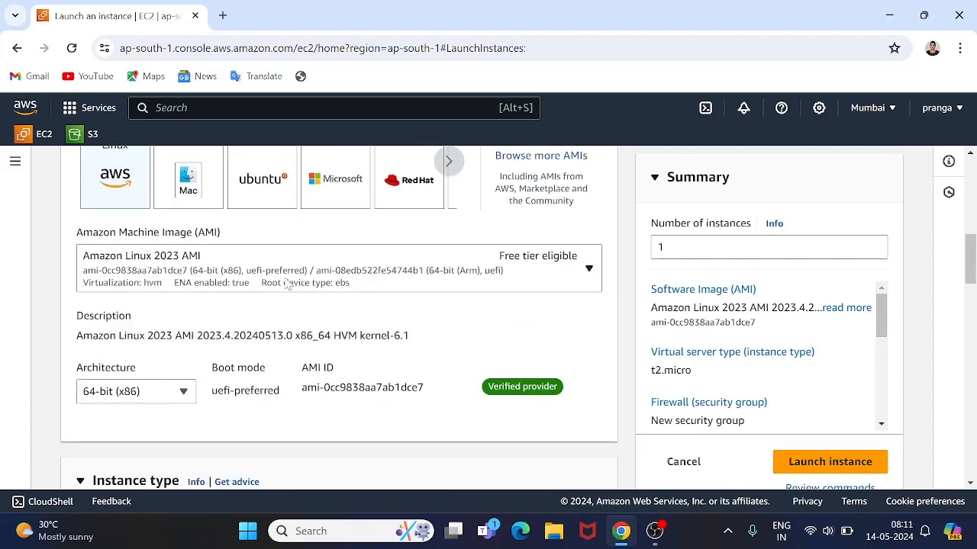
scroll(287, 284, down, 9)
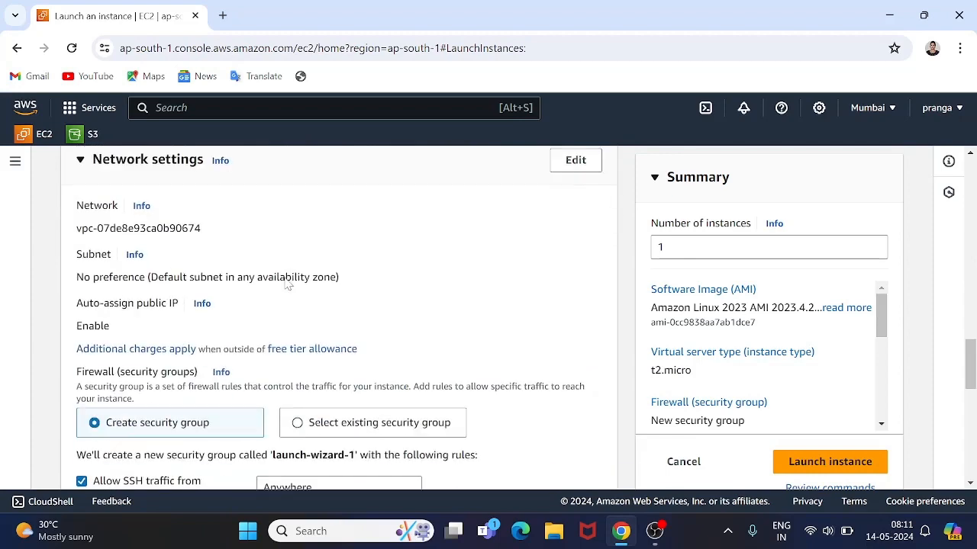
scroll(288, 283, up, 3)
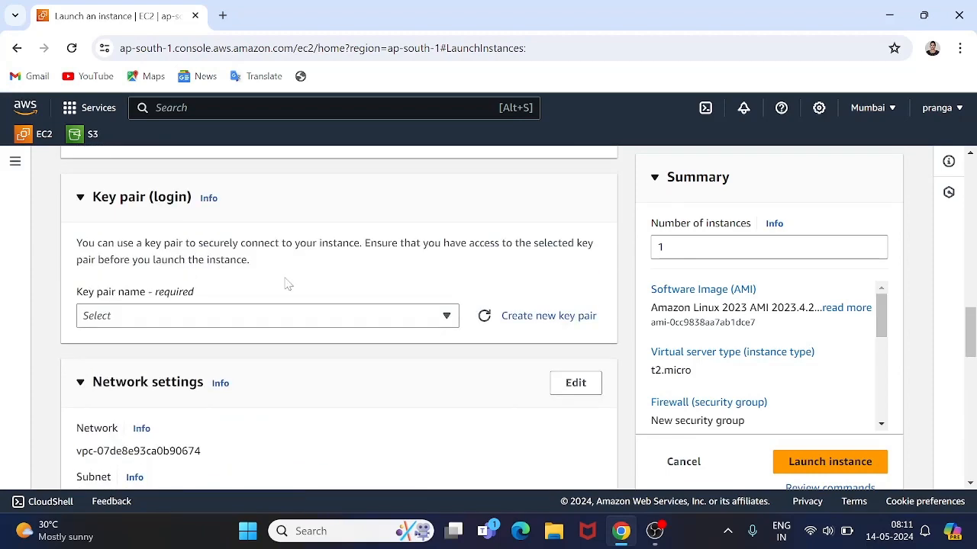
scroll(287, 284, down, 3)
scroll(288, 284, up, 3)
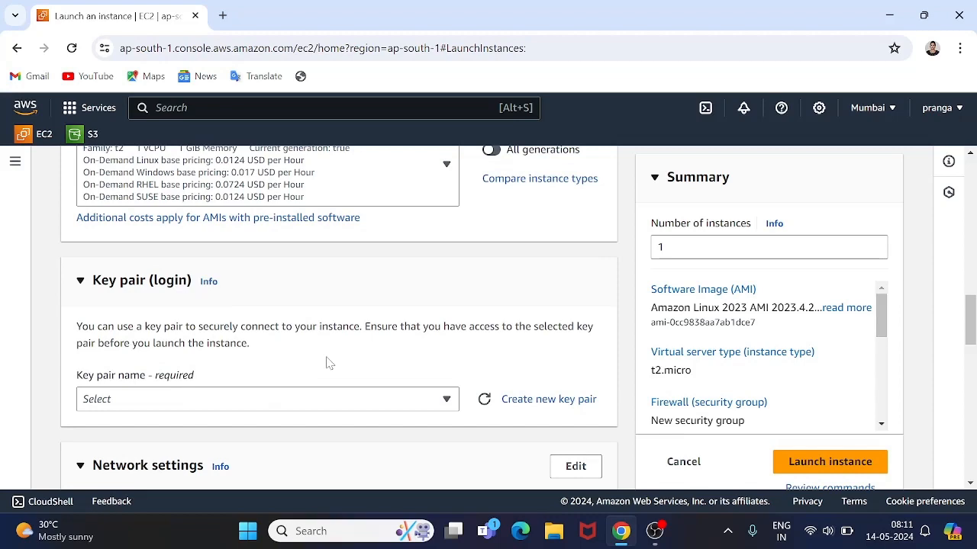
scroll(328, 363, down, 3)
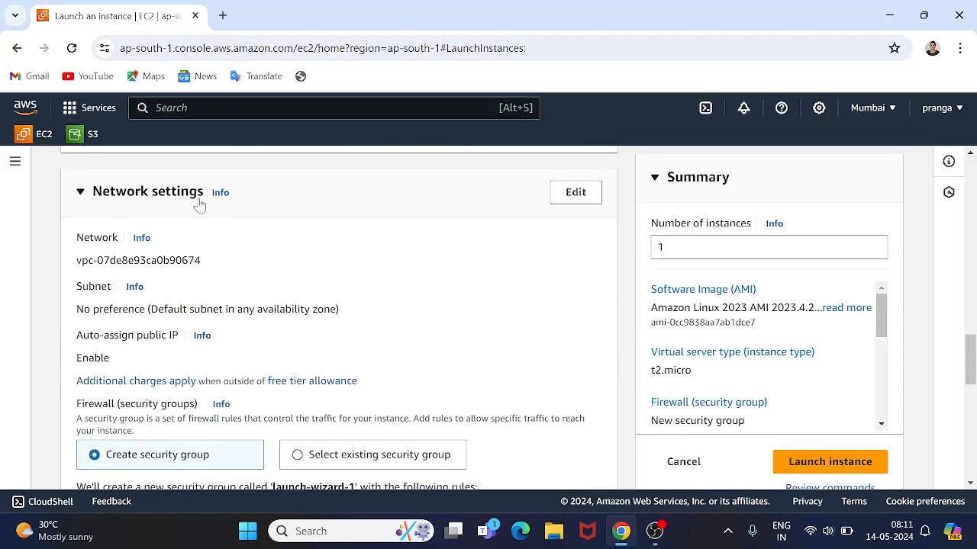
Examine the launch form's security group rules, storage configuration and advanced details sections.
scroll(229, 305, down, 7)
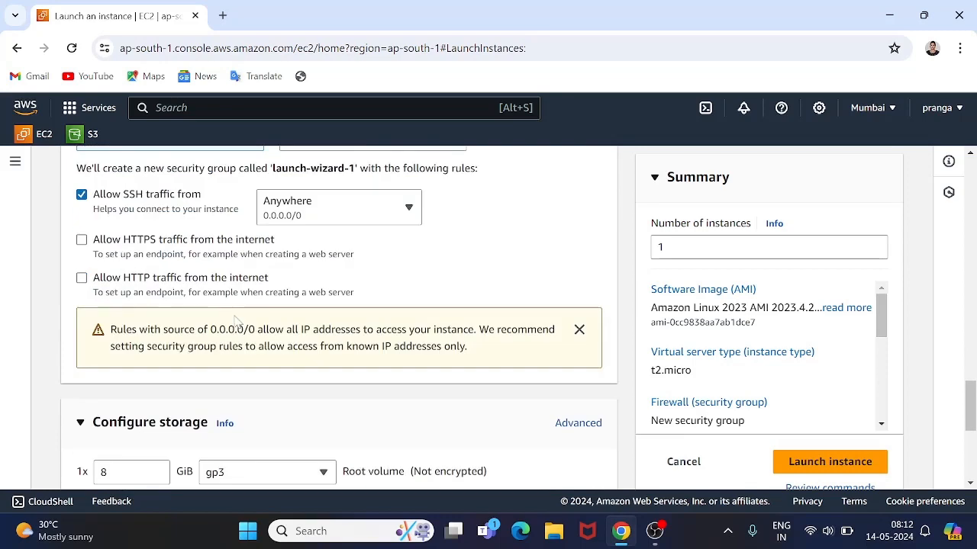
scroll(237, 323, down, 2)
scroll(234, 320, up, 3)
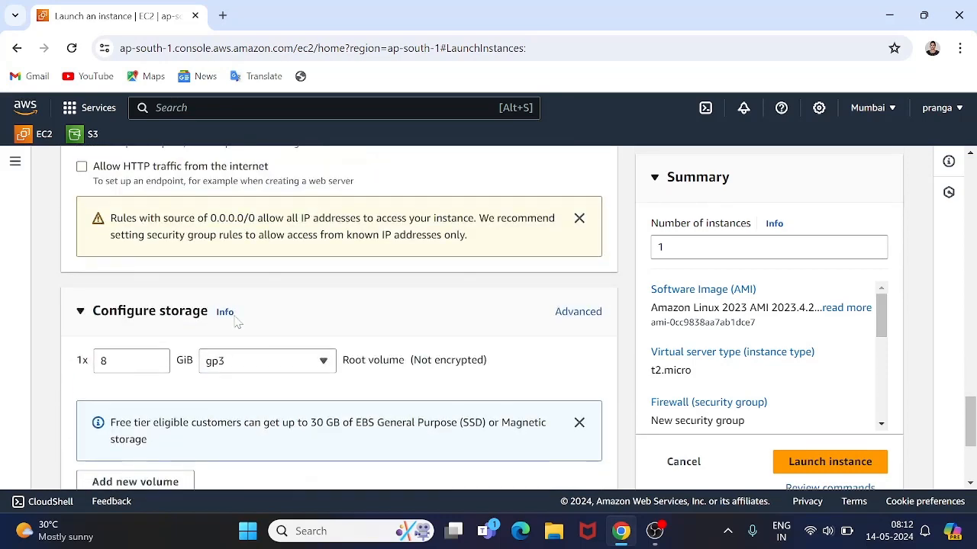
scroll(259, 339, down, 5)
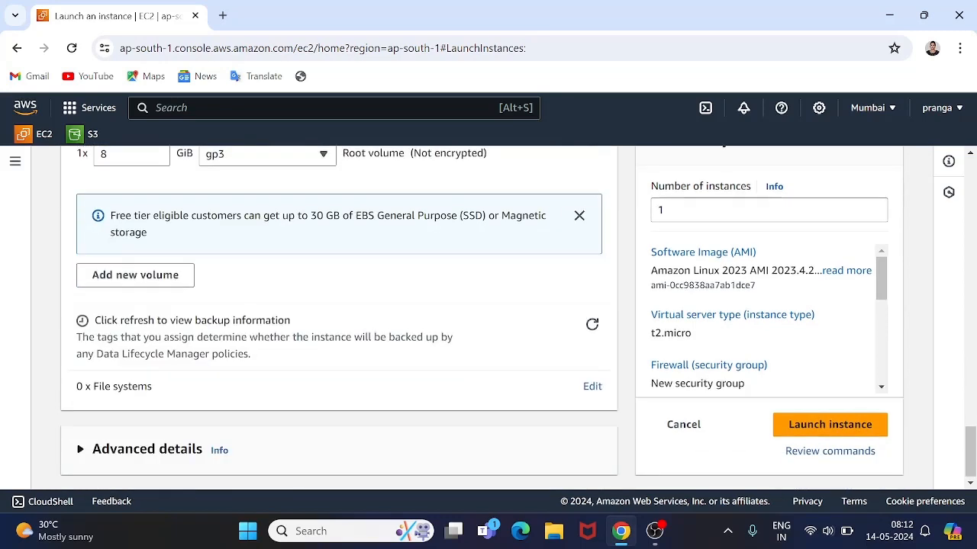
scroll(239, 233, up, 1)
scroll(240, 231, down, 1)
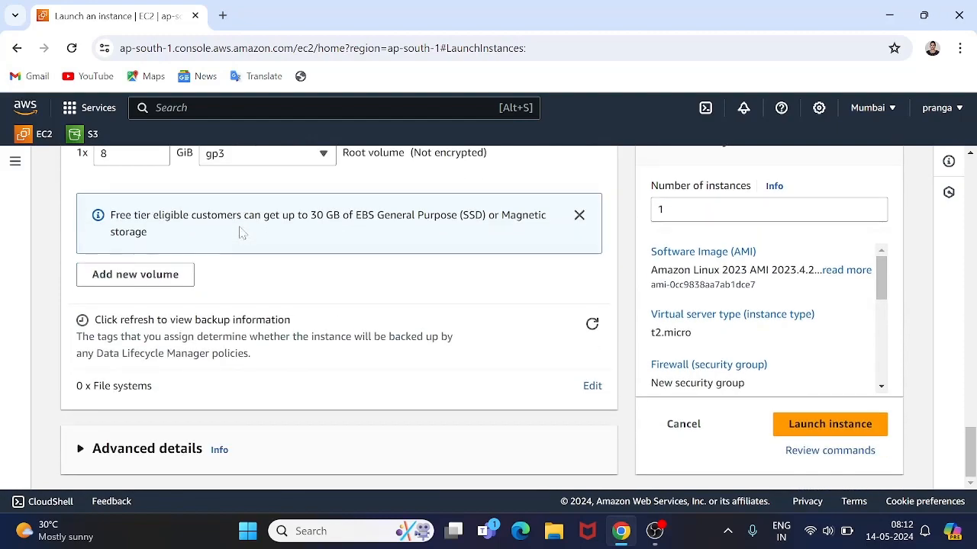
Name the new instance rapotechDemo.
scroll(346, 252, up, 15)
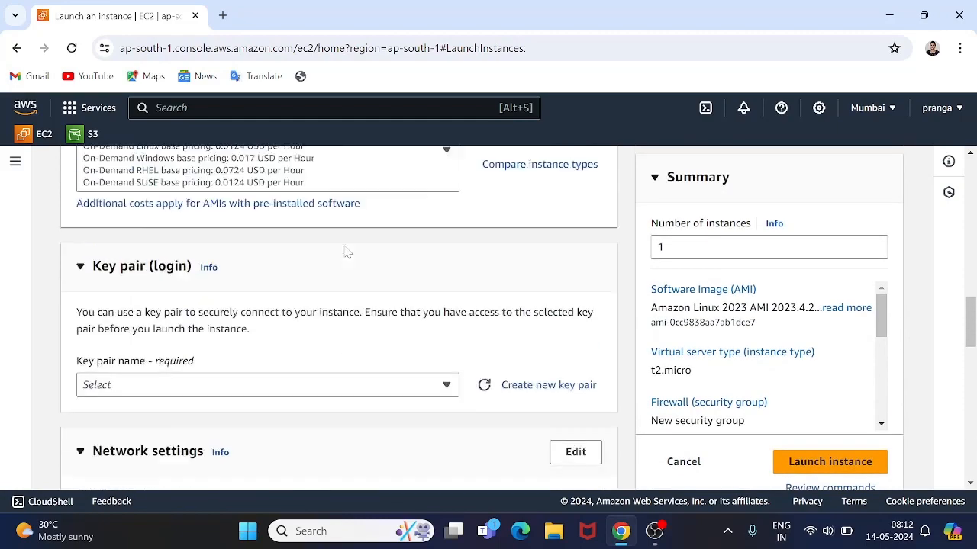
scroll(348, 252, up, 1)
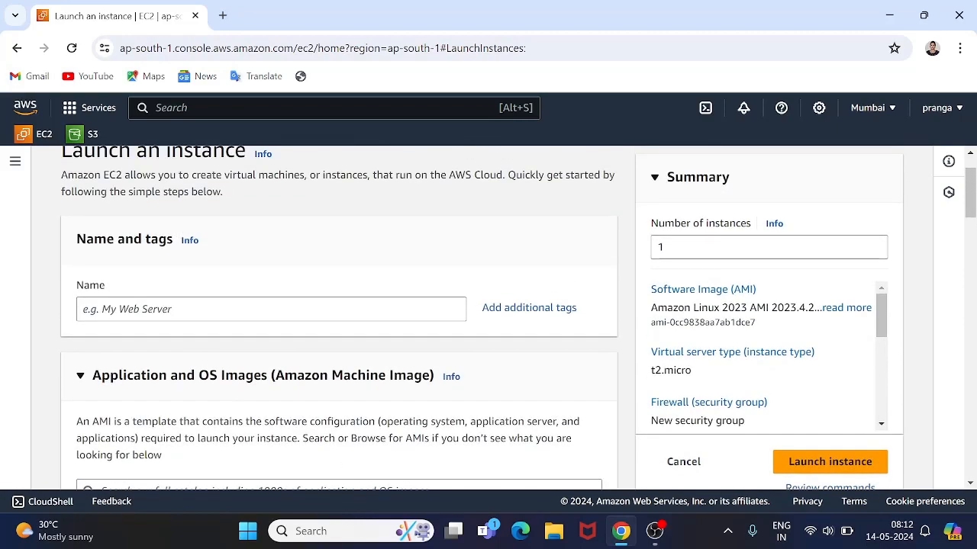
click(85, 309)
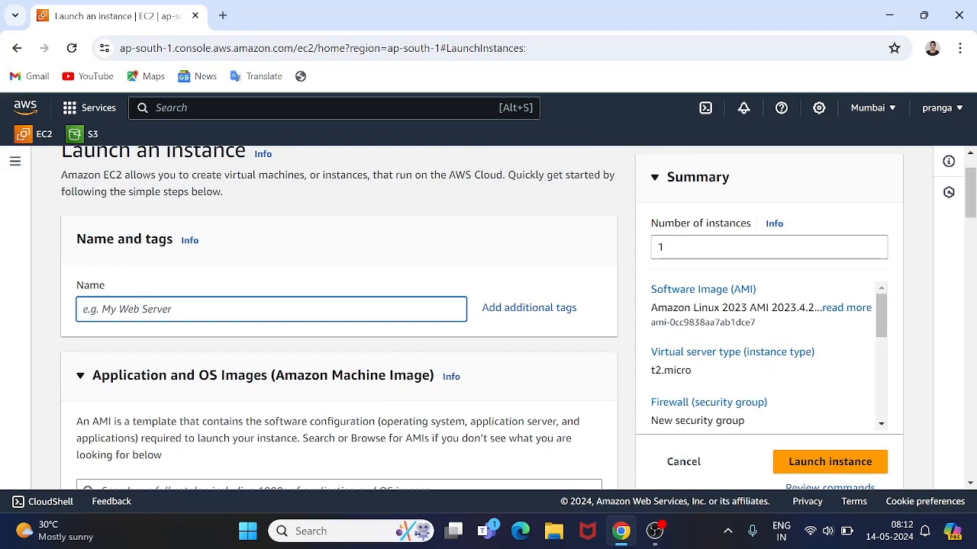
text(rapotechDemo)
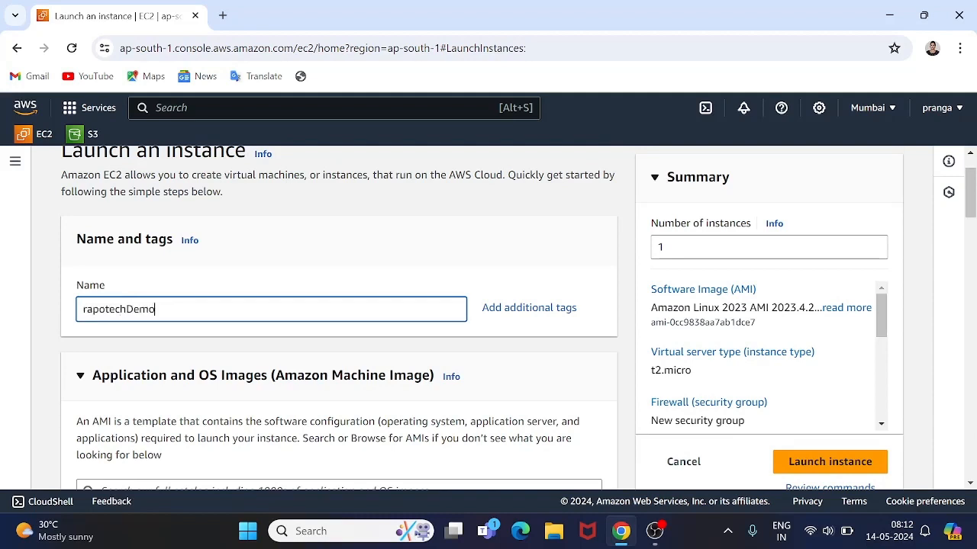
Review the Amazon Linux 2023 machine image details and choose the 64-bit (x86) architecture.
scroll(169, 319, down, 3)
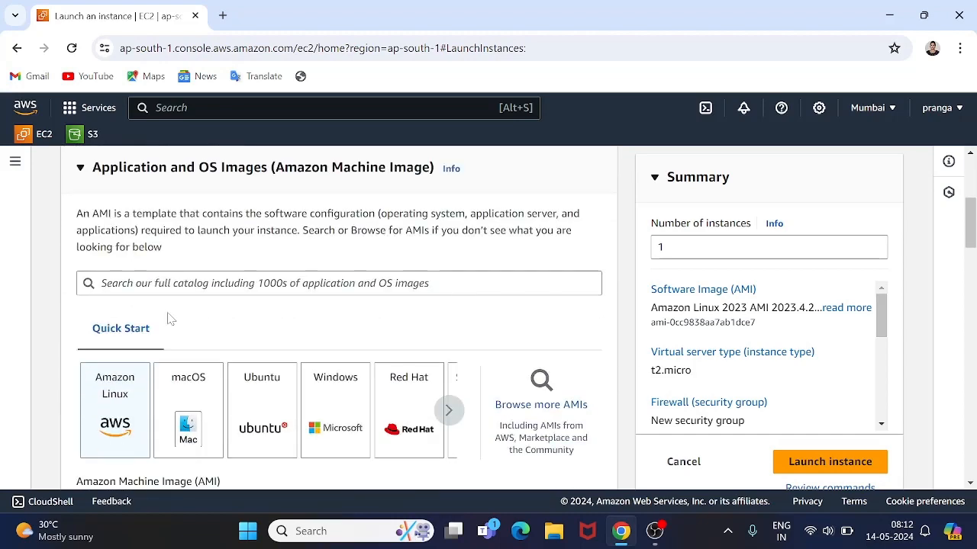
scroll(169, 319, down, 1)
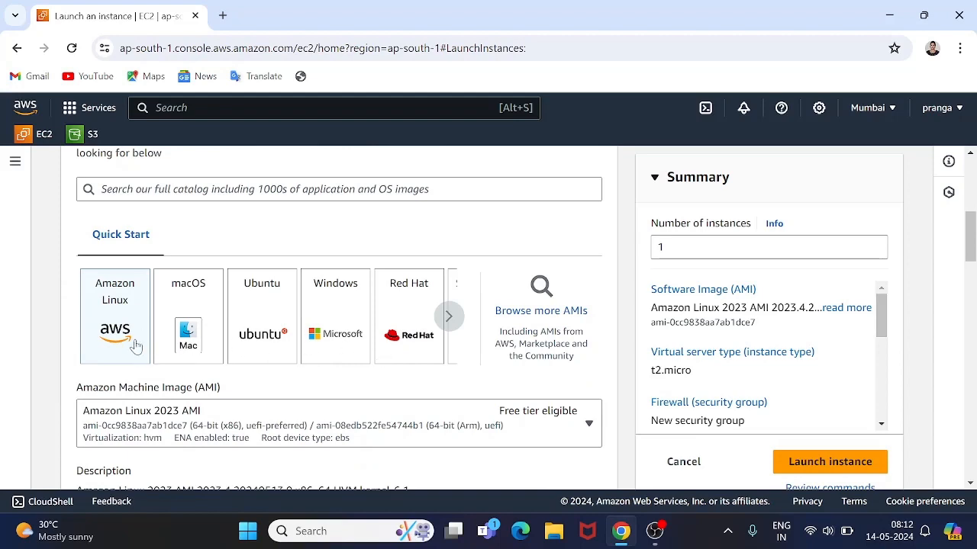
scroll(114, 290, down, 2)
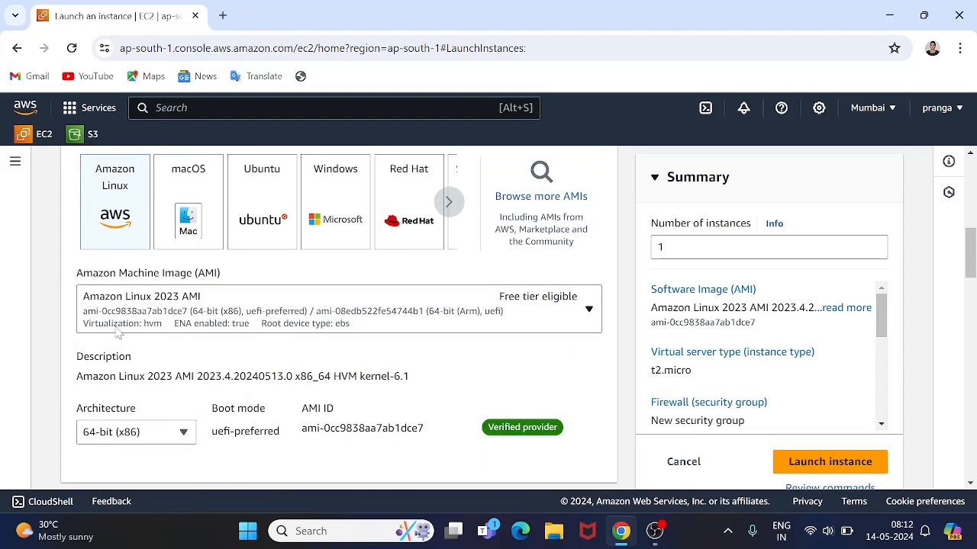
scroll(280, 285, down, 2)
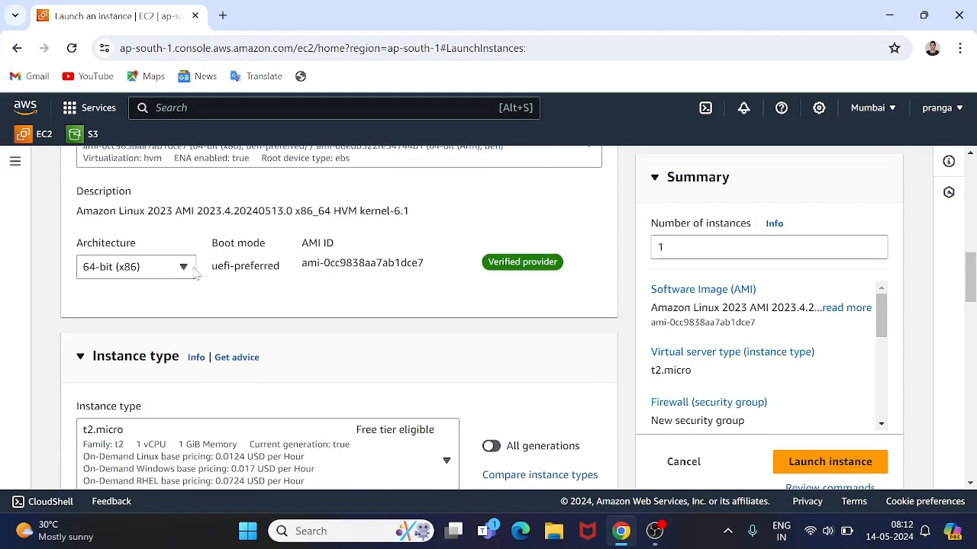
scroll(239, 240, up, 1)
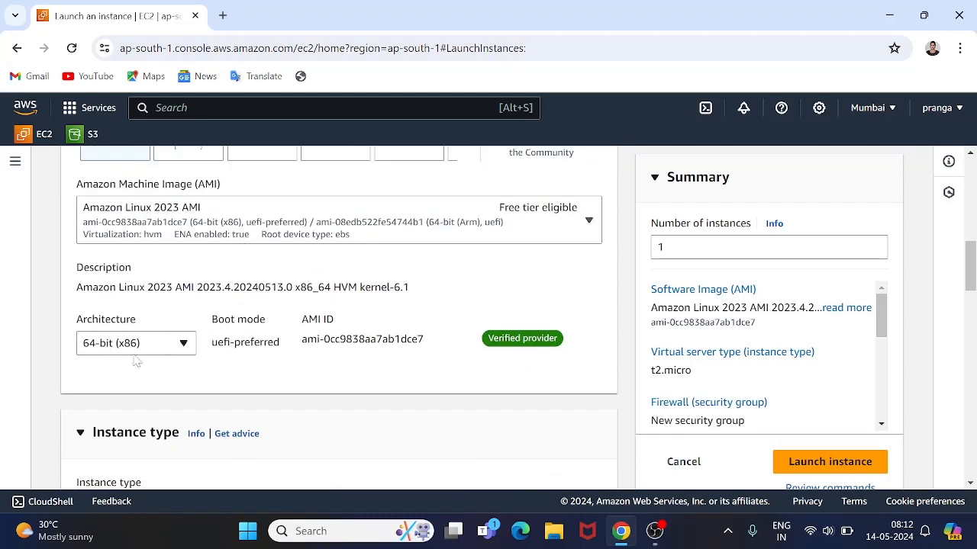
scroll(303, 326, up, 1)
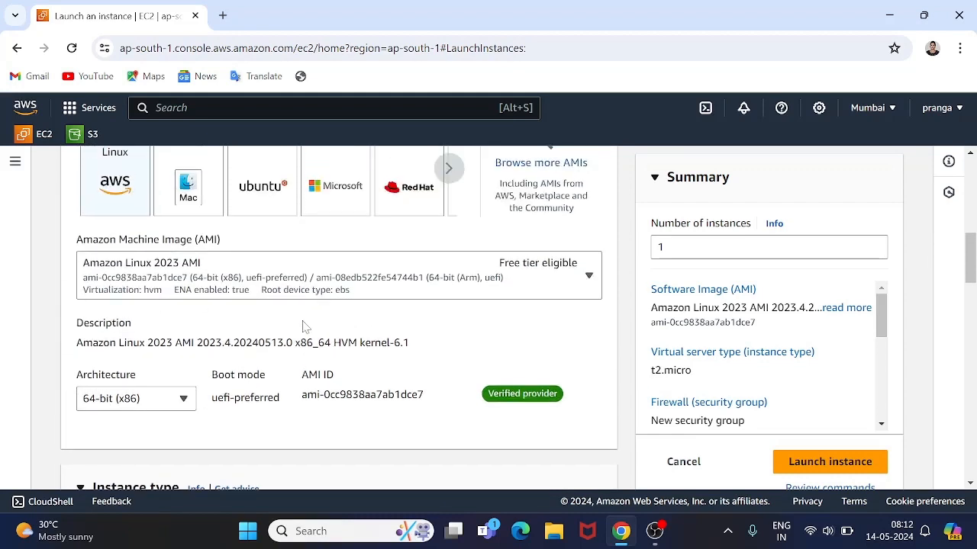
scroll(303, 327, down, 1)
click(182, 338)
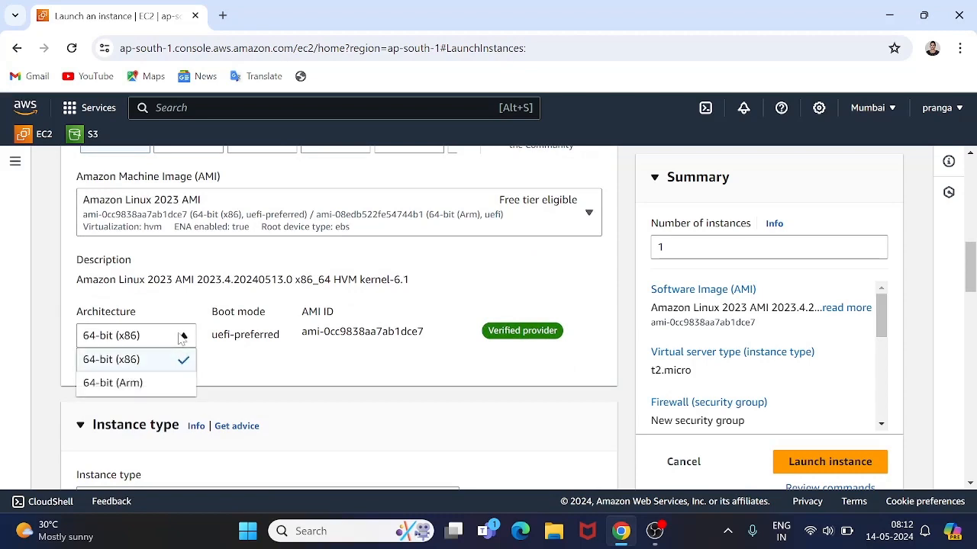
click(139, 370)
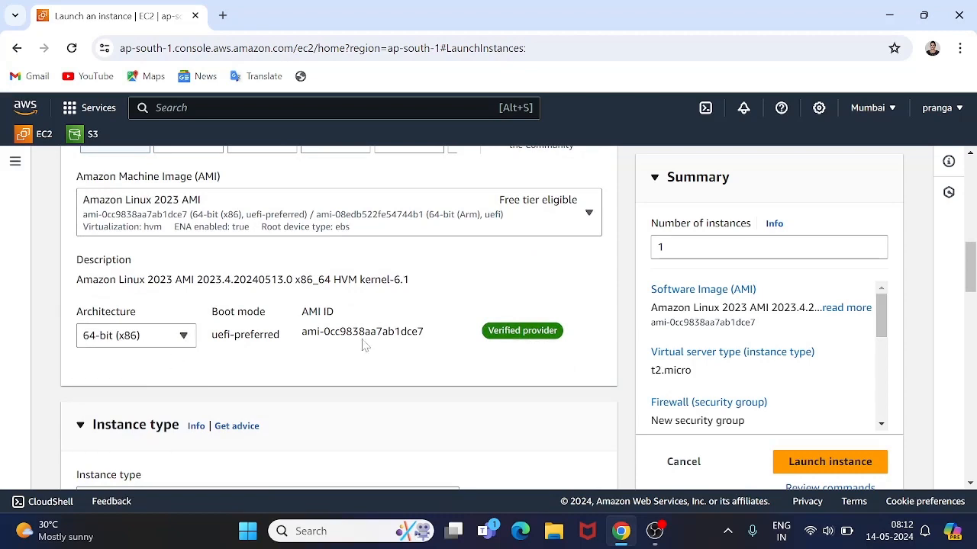
Compare the vCPU, memory and pricing of the t2 instance types and select the free-tier t2.micro.
scroll(336, 320, down, 3)
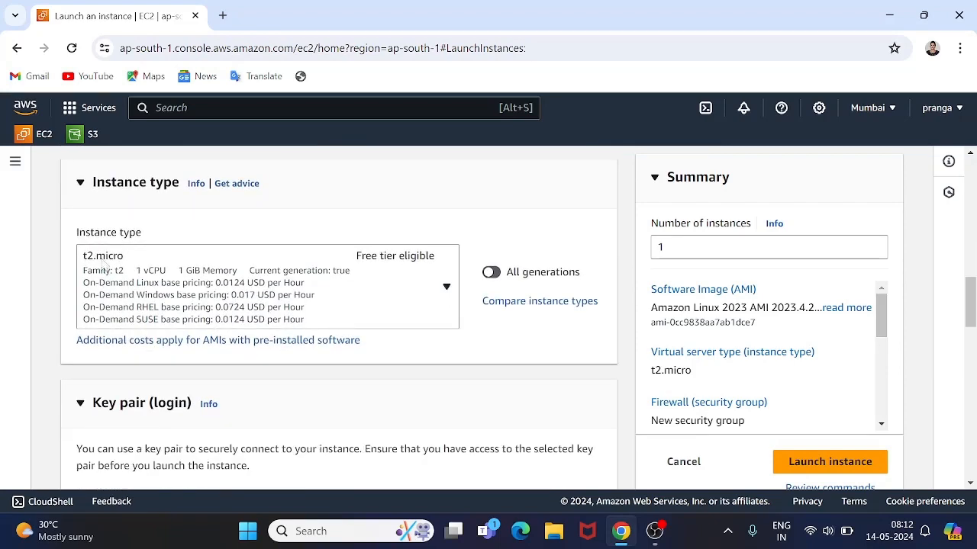
scroll(255, 229, up, 2)
scroll(256, 229, left, 1)
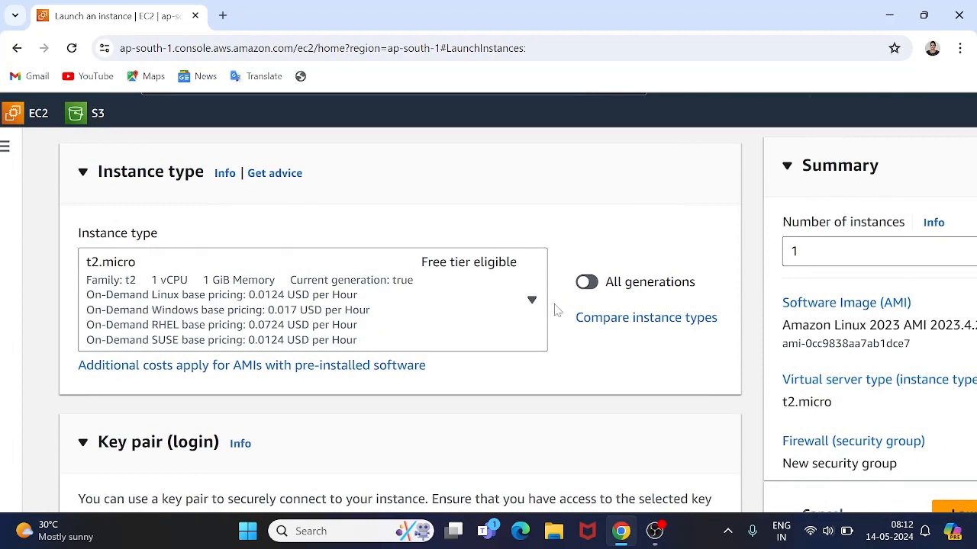
click(532, 300)
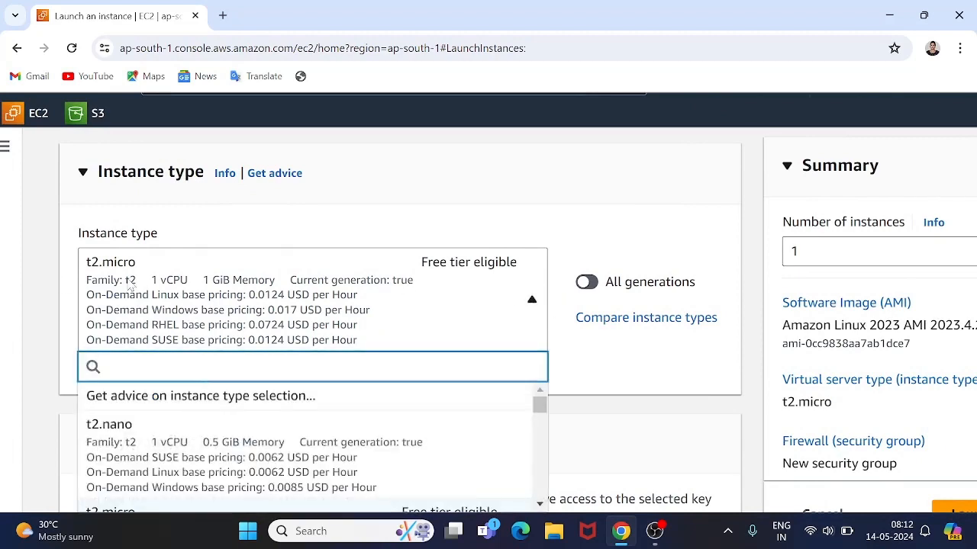
scroll(534, 305, down, 1)
scroll(190, 355, down, 2)
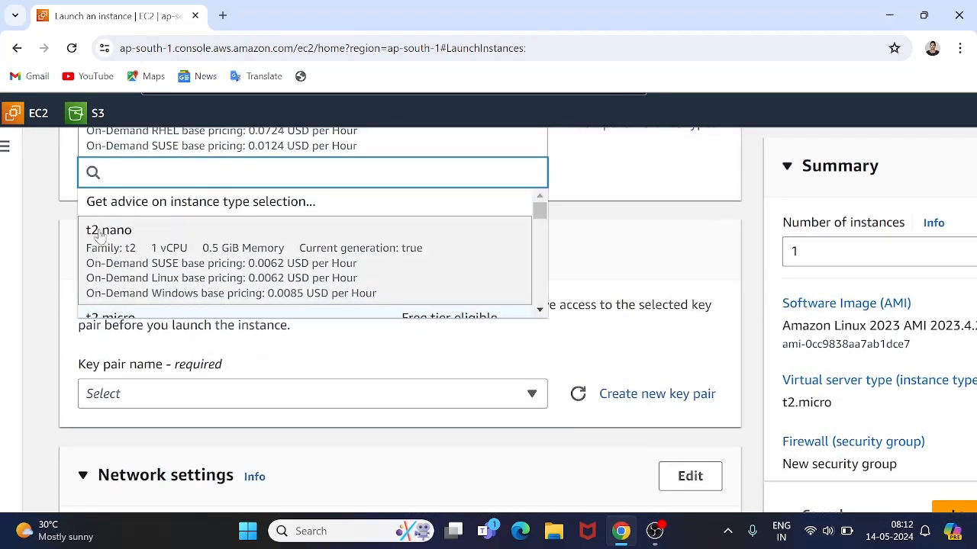
scroll(238, 263, down, 2)
scroll(238, 264, down, 3)
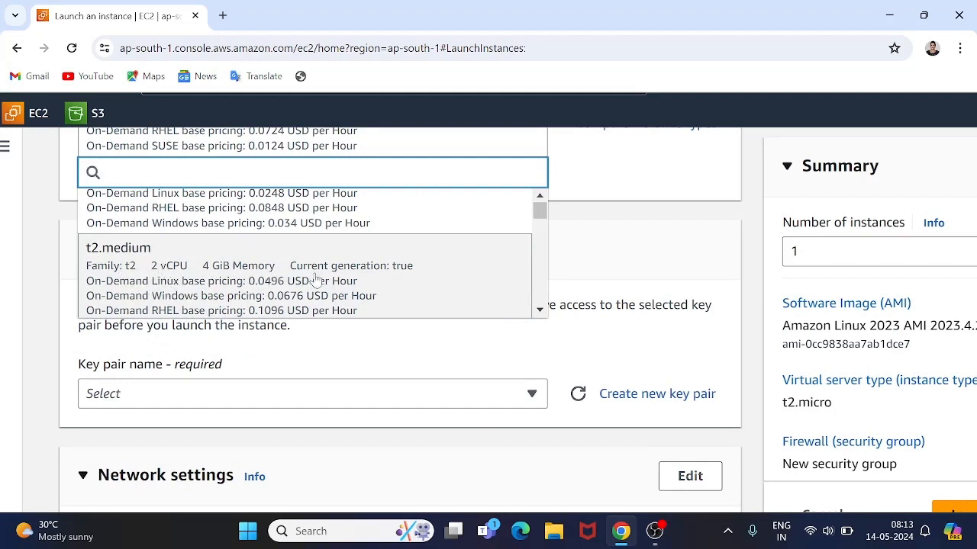
scroll(235, 294, down, 1)
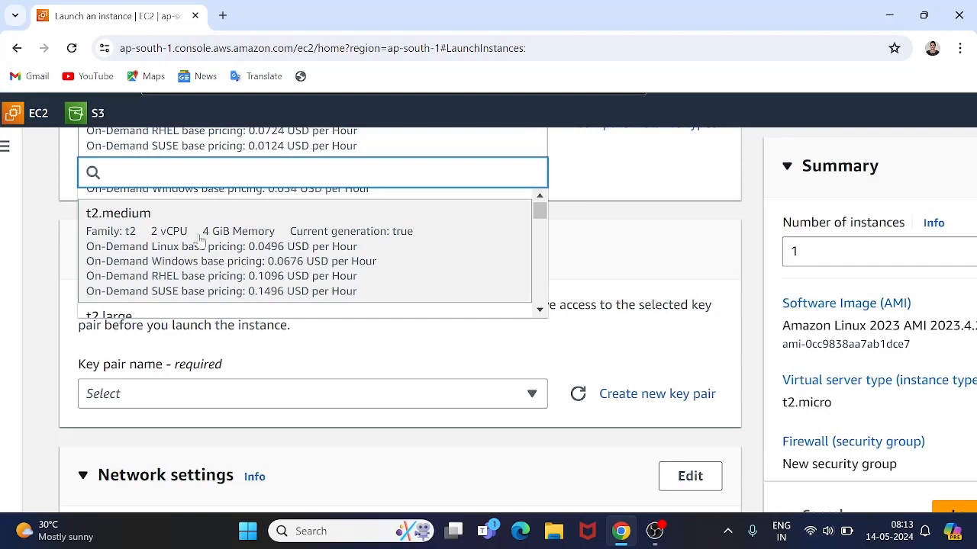
scroll(233, 284, down, 3)
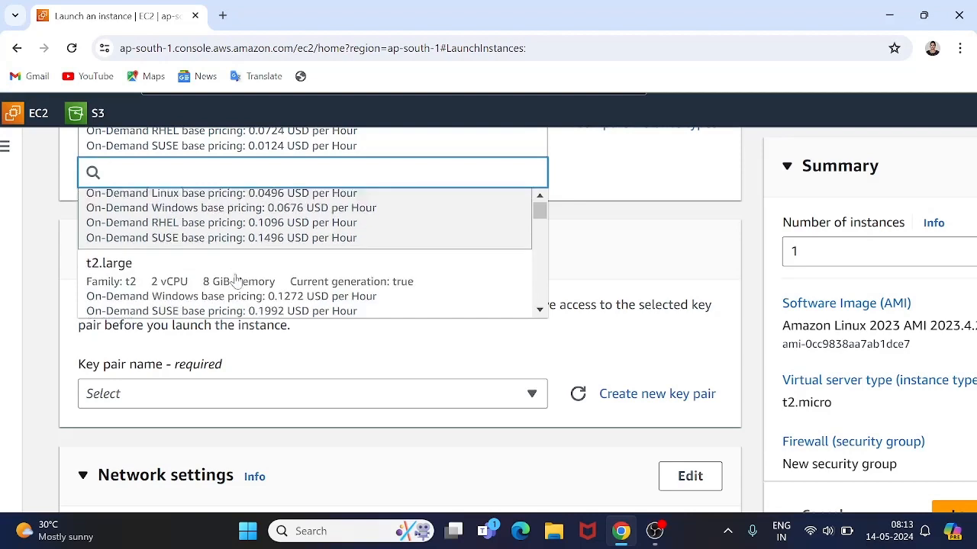
scroll(237, 283, up, 10)
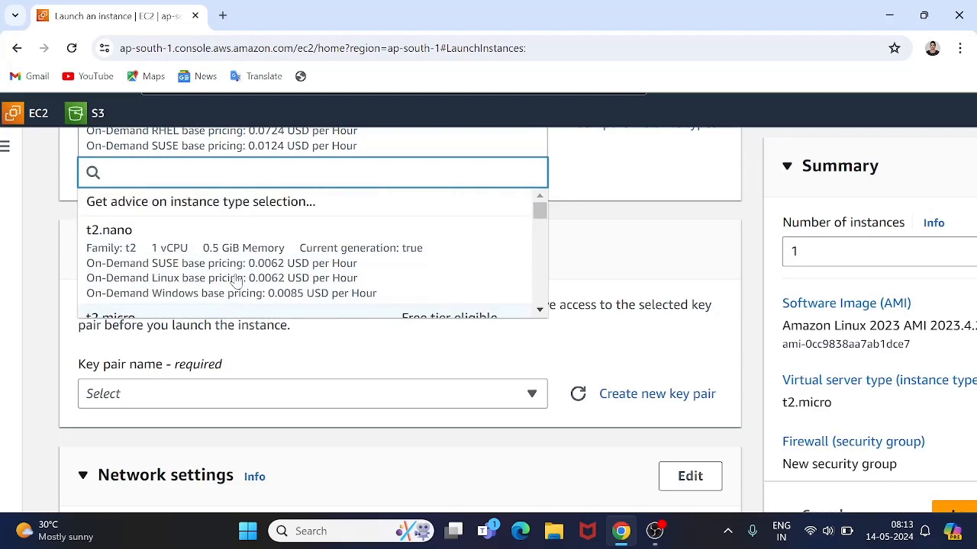
scroll(236, 282, down, 2)
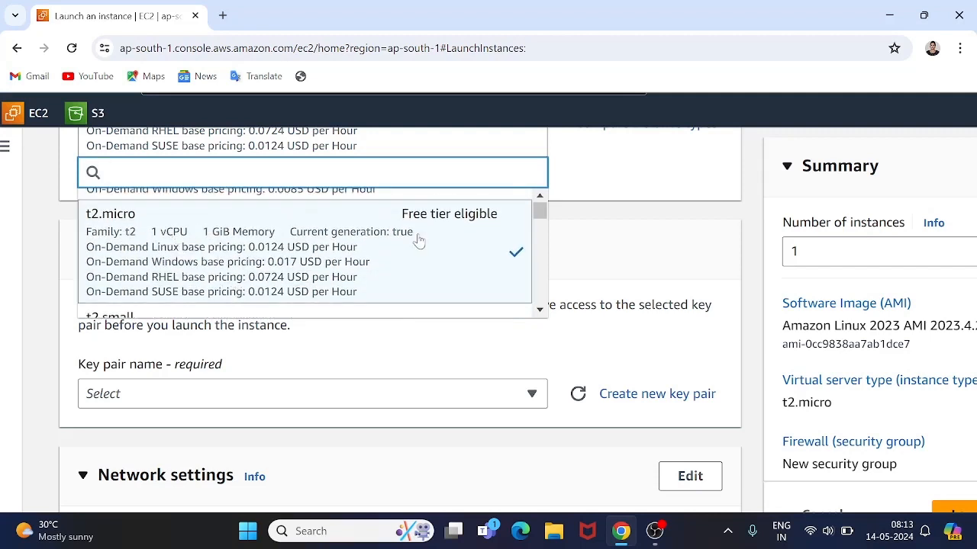
click(355, 243)
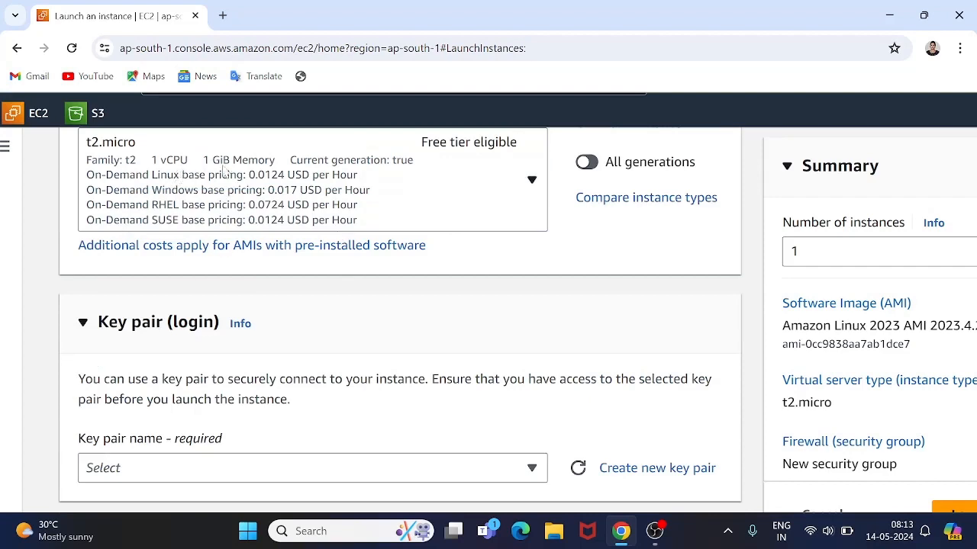
Create an RSA key pair named rapokeypair in .pem format and check its file in the browser's recent downloads.
scroll(330, 188, down, 3)
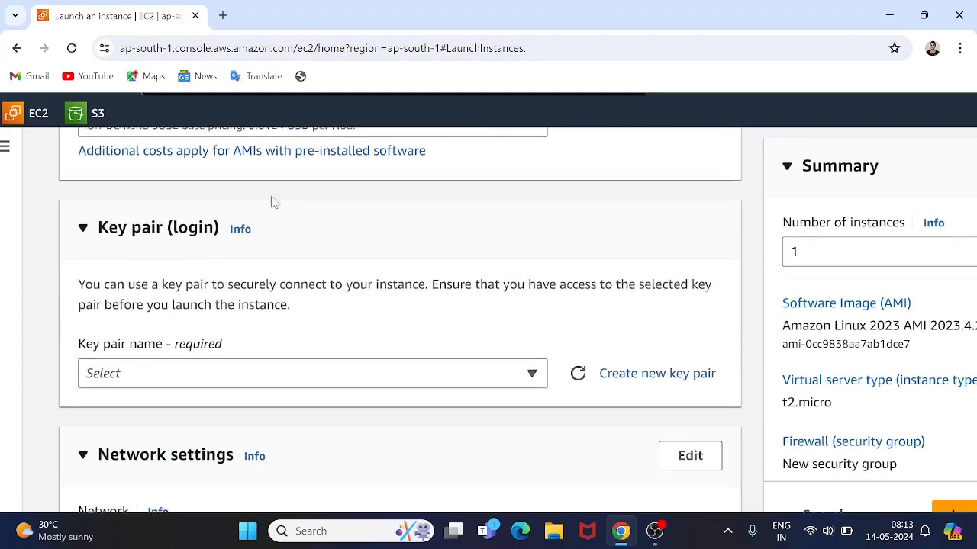
scroll(380, 254, up, 1)
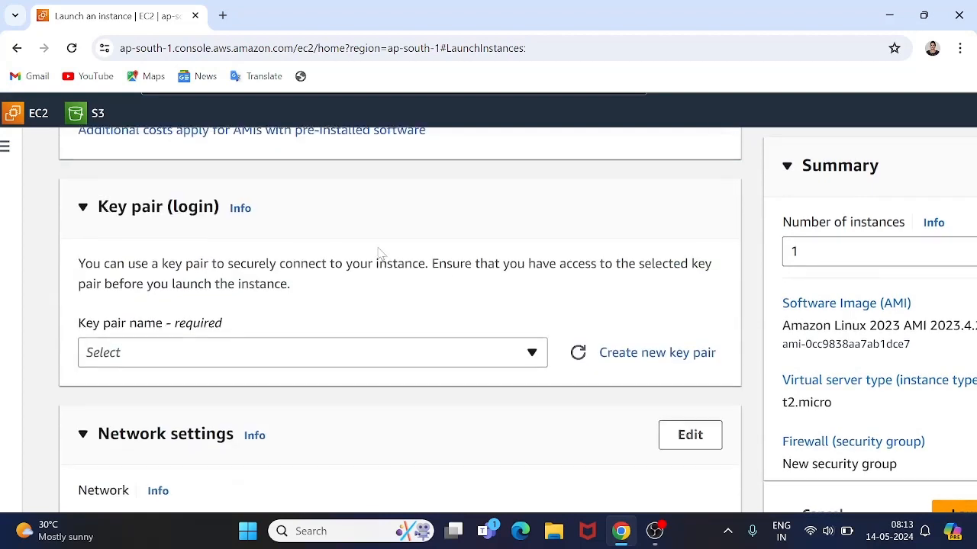
click(684, 365)
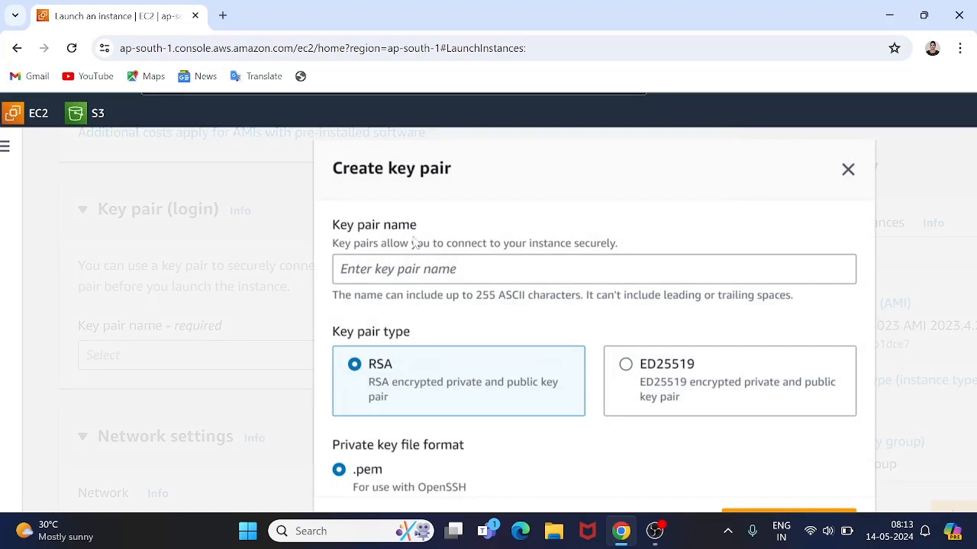
click(593, 269)
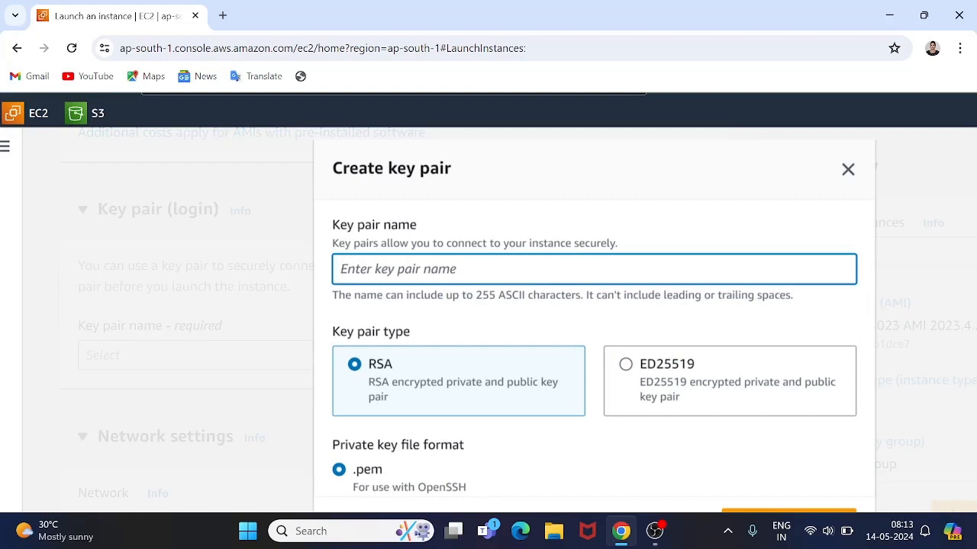
text(rapo)
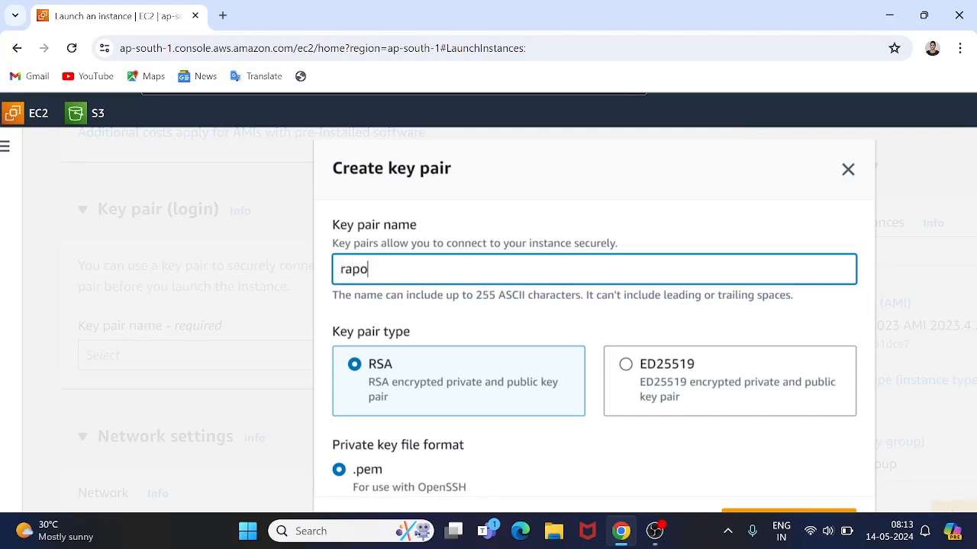
text(keypair)
scroll(593, 321, down, 2)
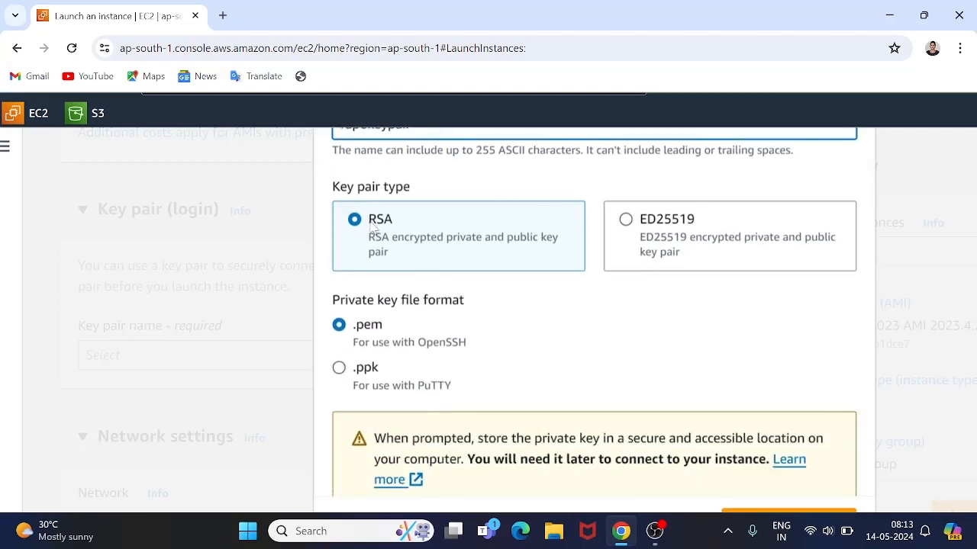
scroll(468, 257, down, 1)
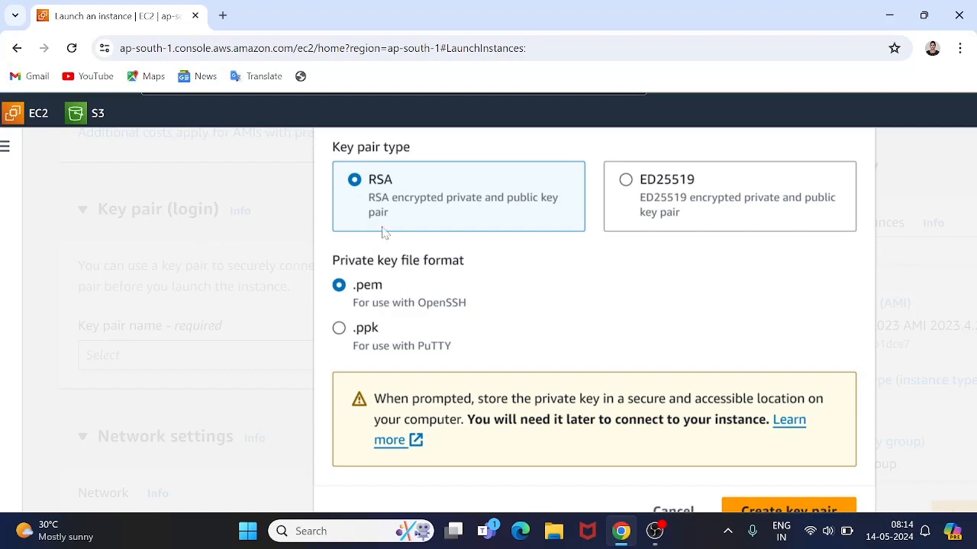
scroll(465, 258, down, 2)
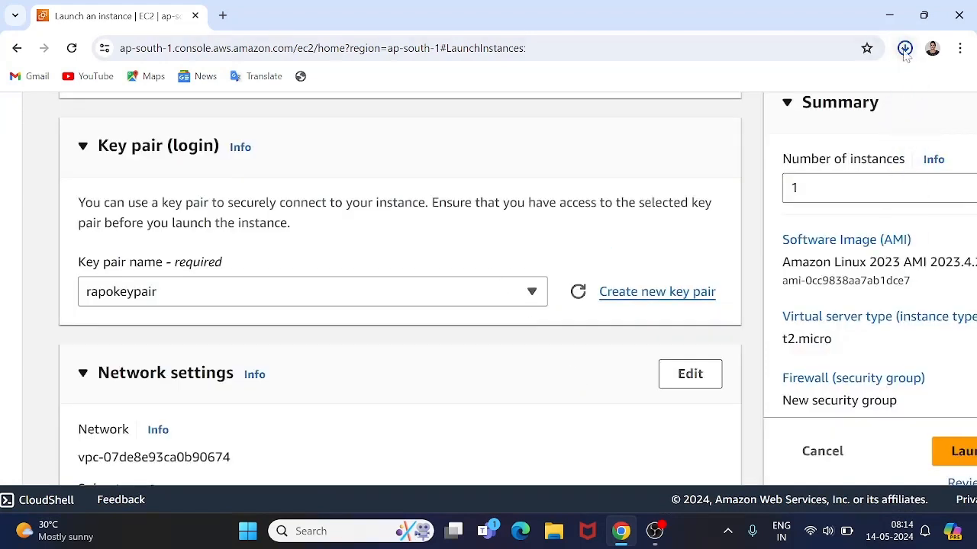
click(905, 49)
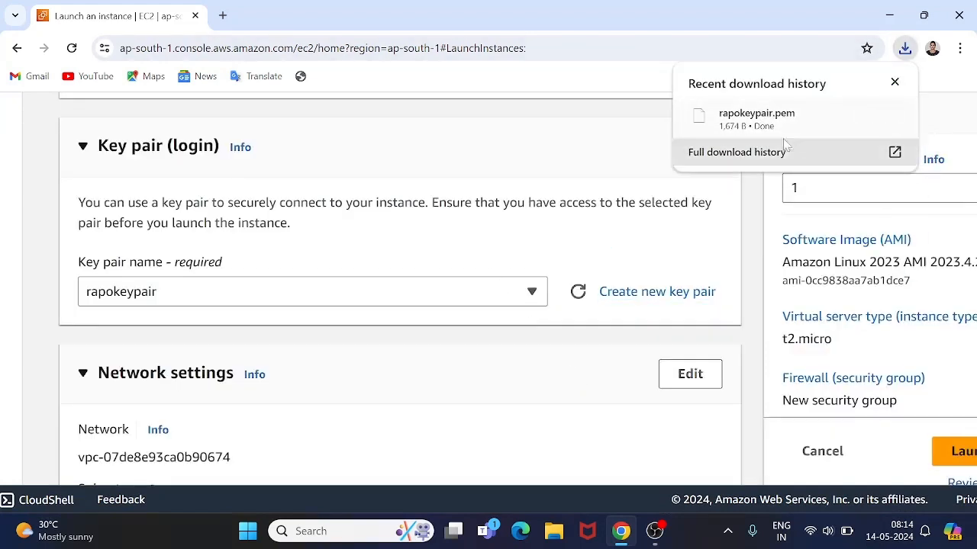
Dismiss the recent download history, look over the network settings and open them for editing.
mouse_move(791, 116)
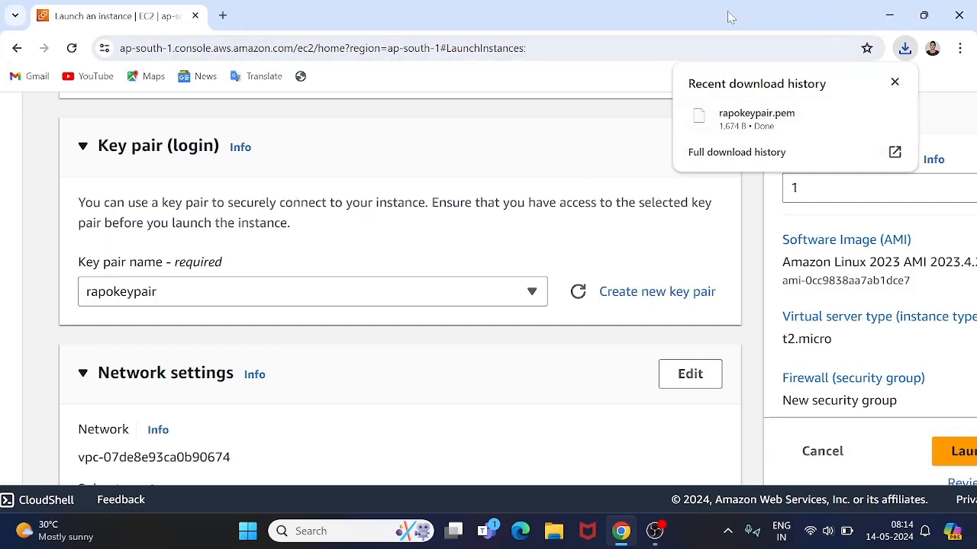
click(895, 82)
scroll(259, 131, down, 3)
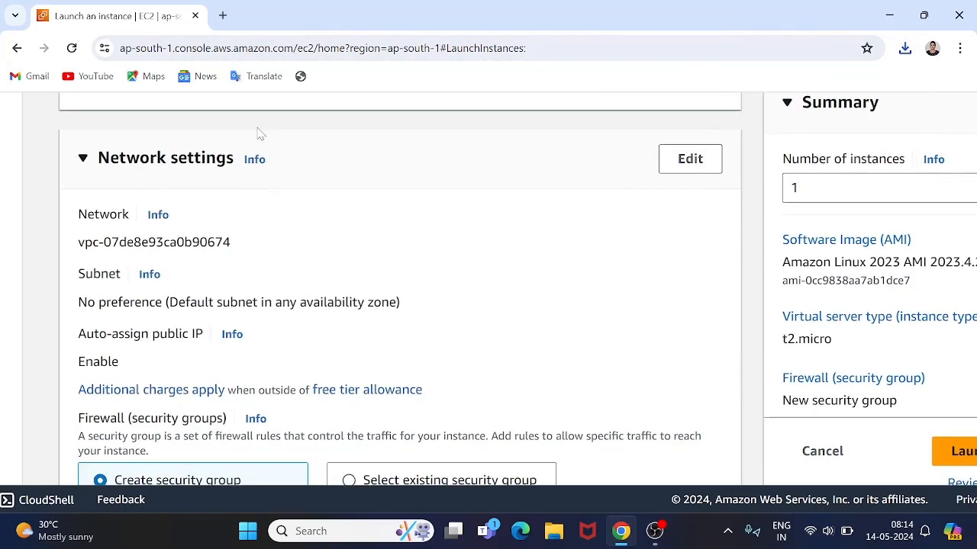
scroll(310, 242, down, 4)
scroll(312, 241, down, 2)
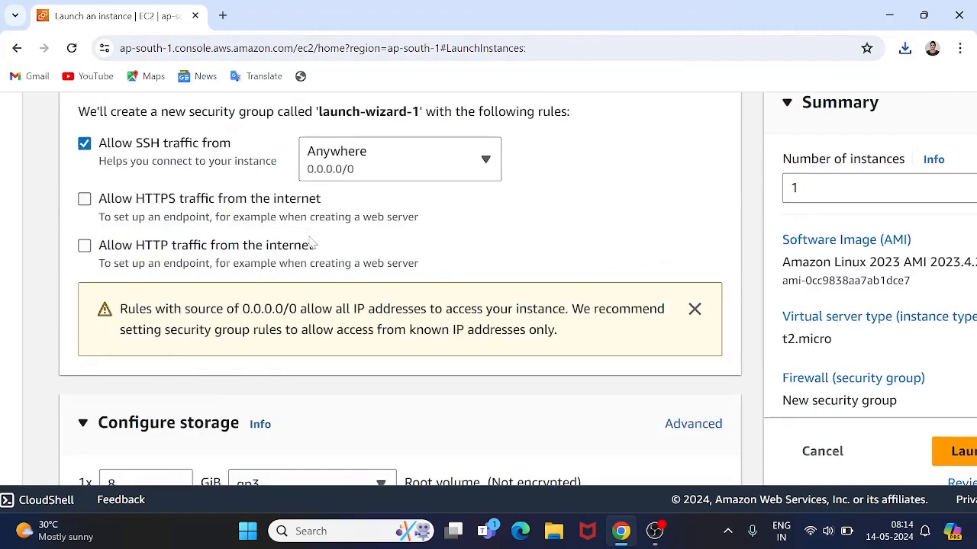
scroll(311, 243, up, 9)
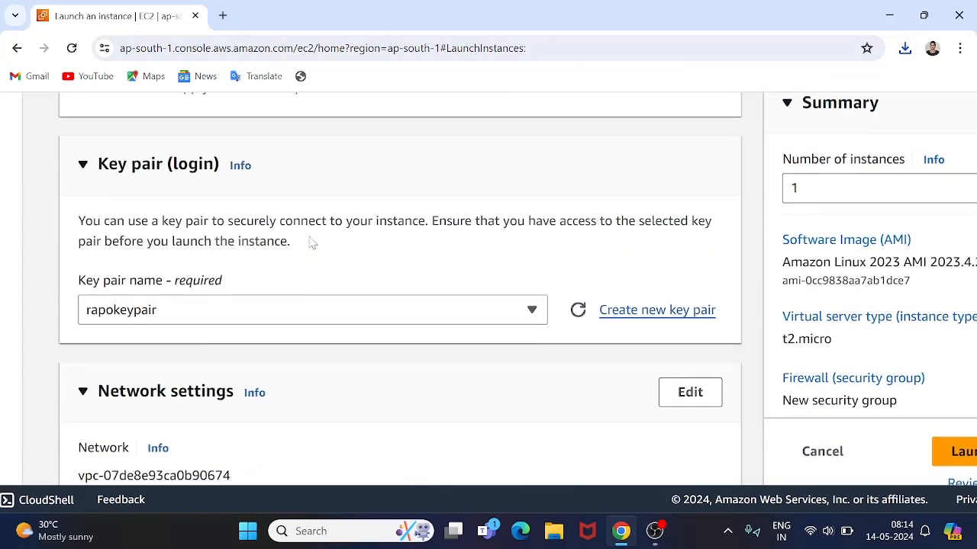
click(697, 393)
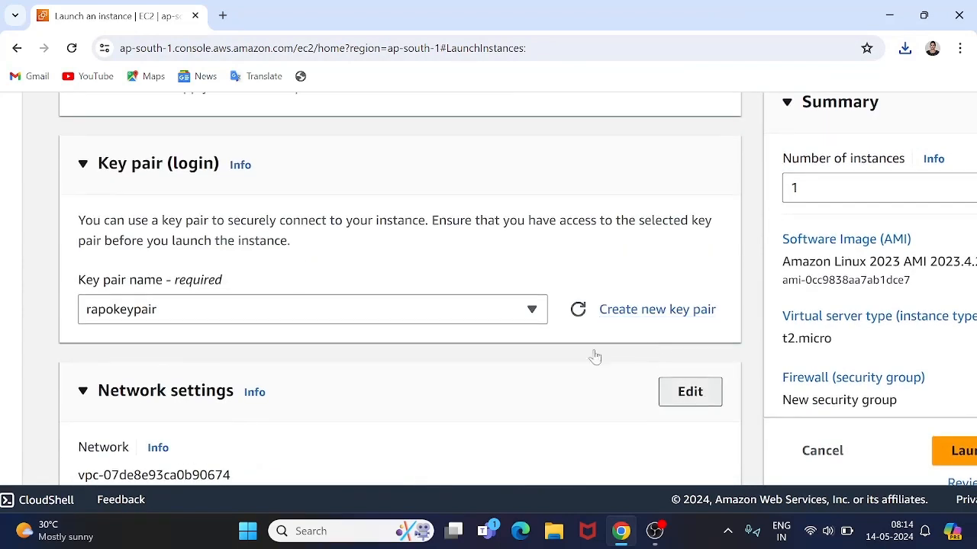
Choose Anywhere as the source type of the ssh rule in the new security group.
scroll(233, 372, down, 7)
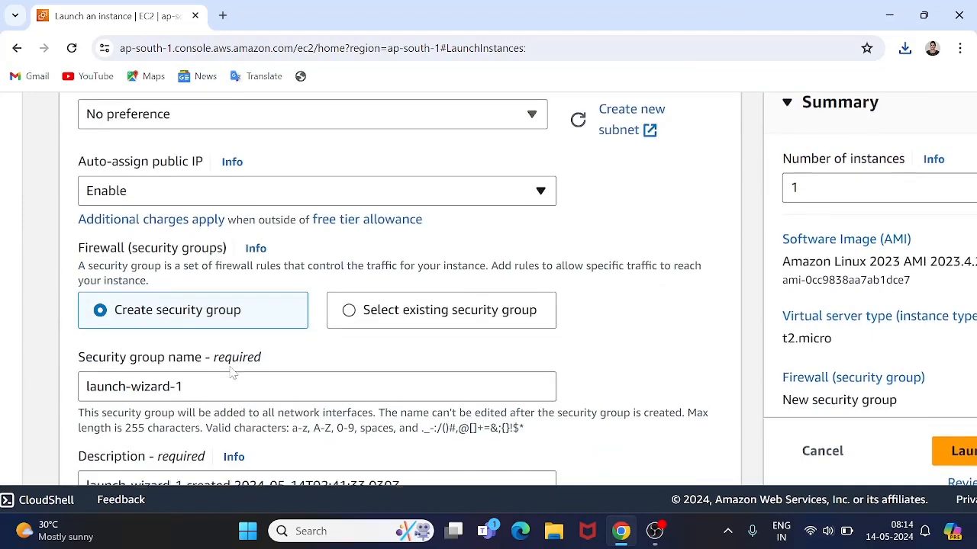
scroll(231, 362, down, 5)
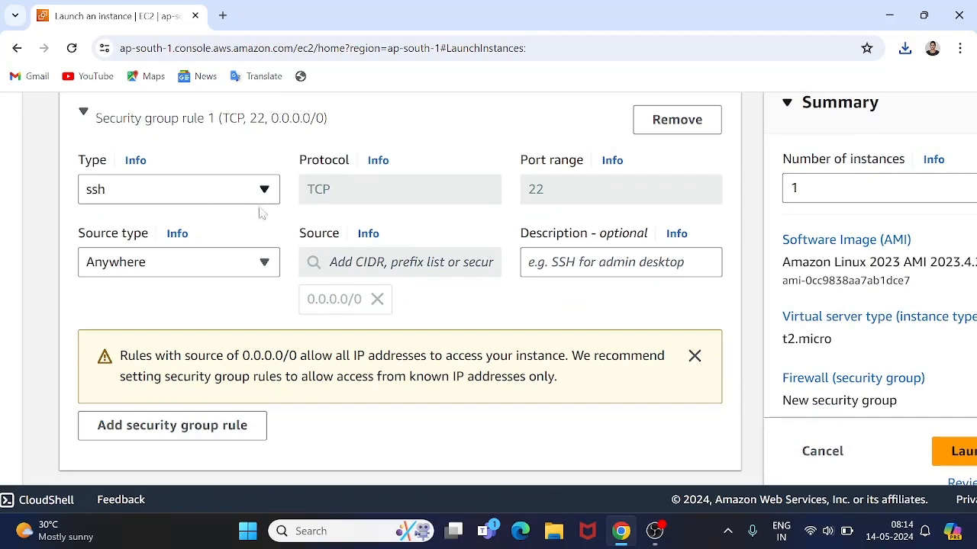
click(179, 264)
scroll(150, 333, down, 2)
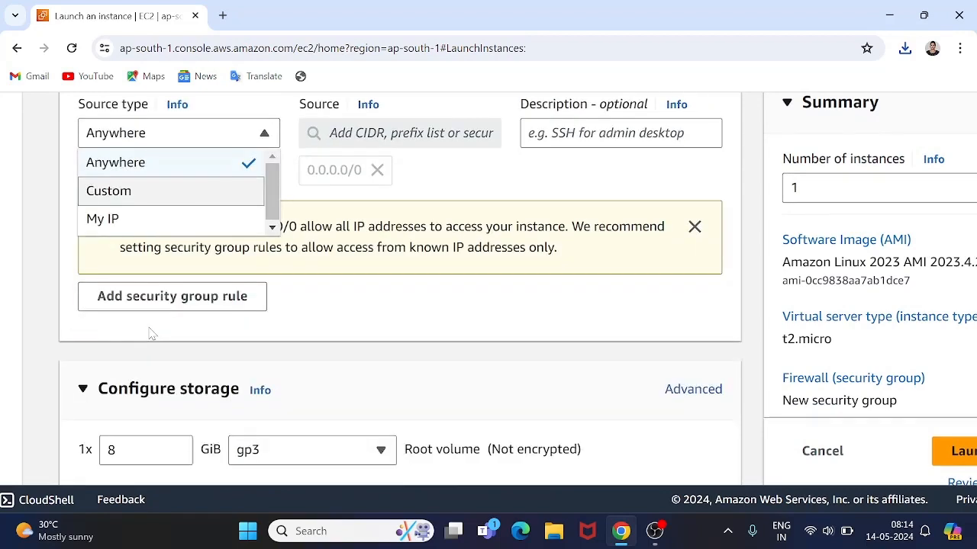
scroll(150, 333, up, 2)
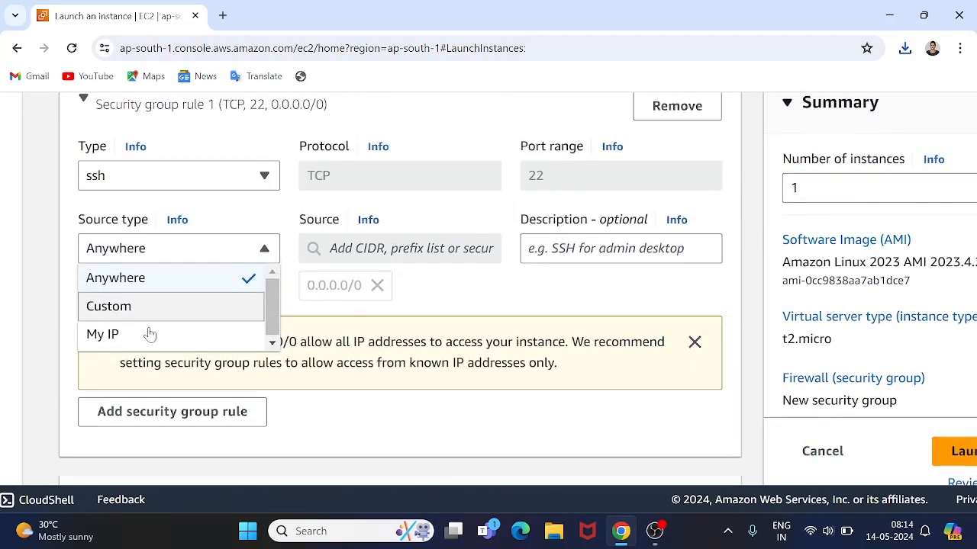
click(163, 276)
scroll(163, 276, down, 1)
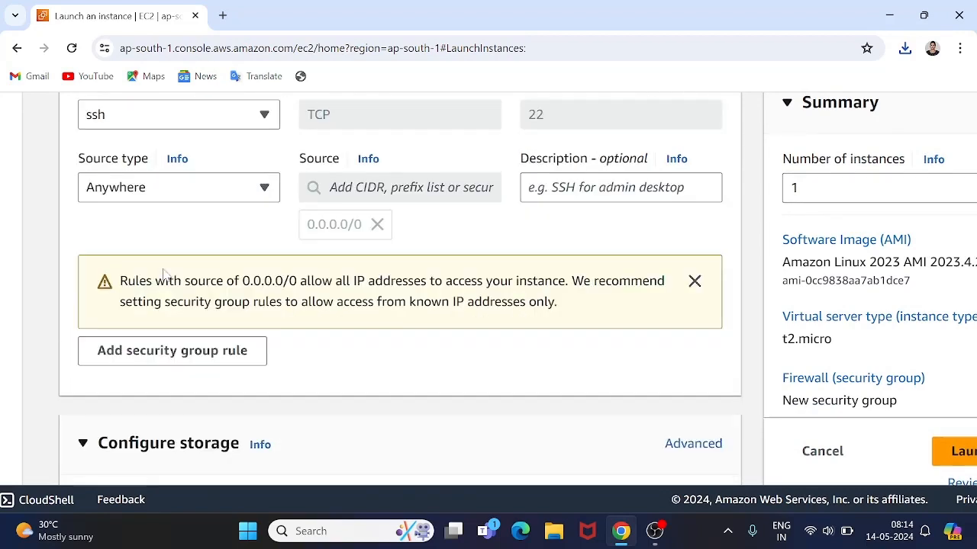
Add a second security group rule of type rdp with the source type Anywhere.
click(197, 357)
scroll(197, 357, down, 2)
click(167, 264)
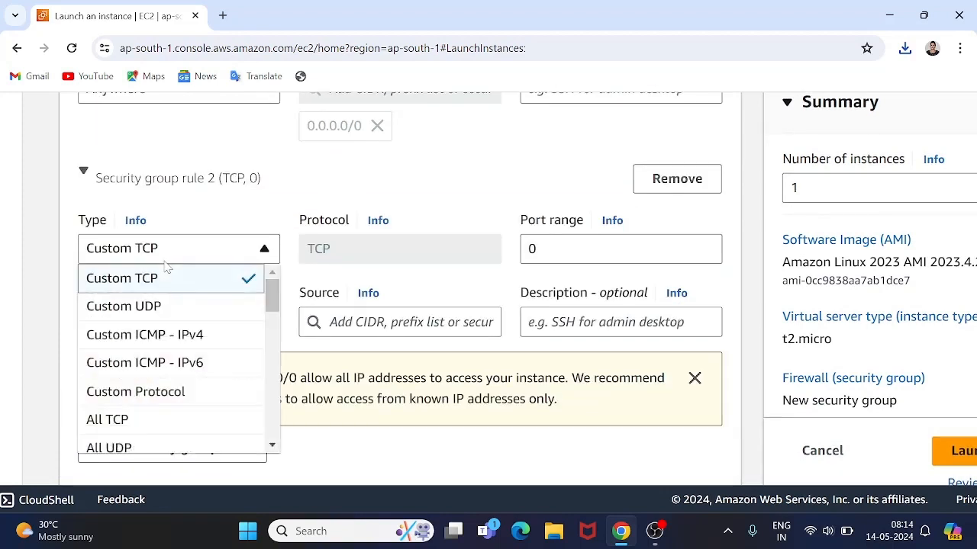
text(rdp)
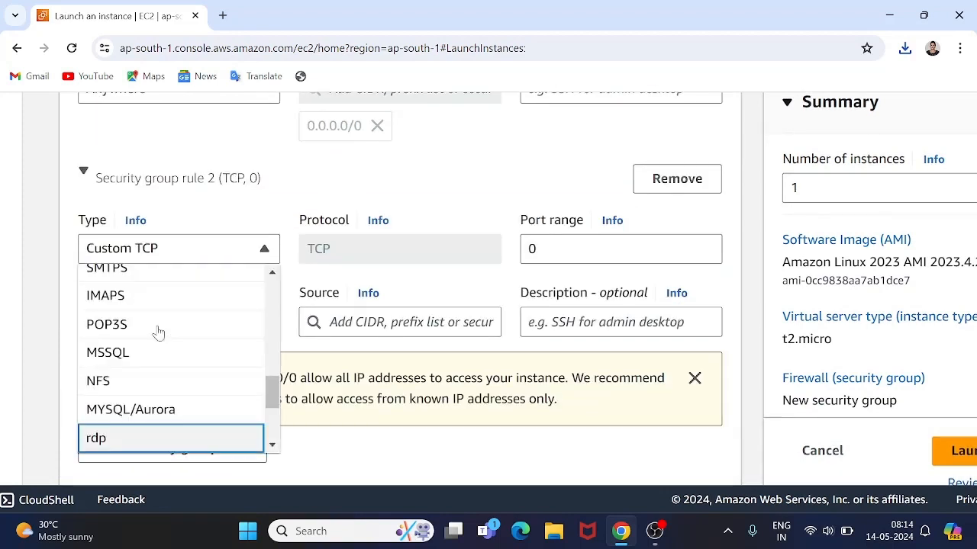
click(114, 438)
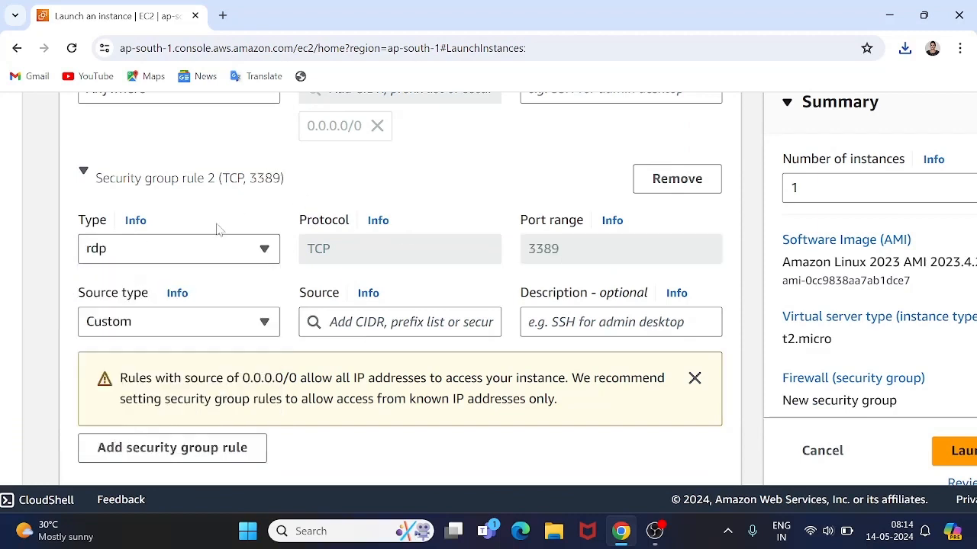
scroll(513, 252, down, 1)
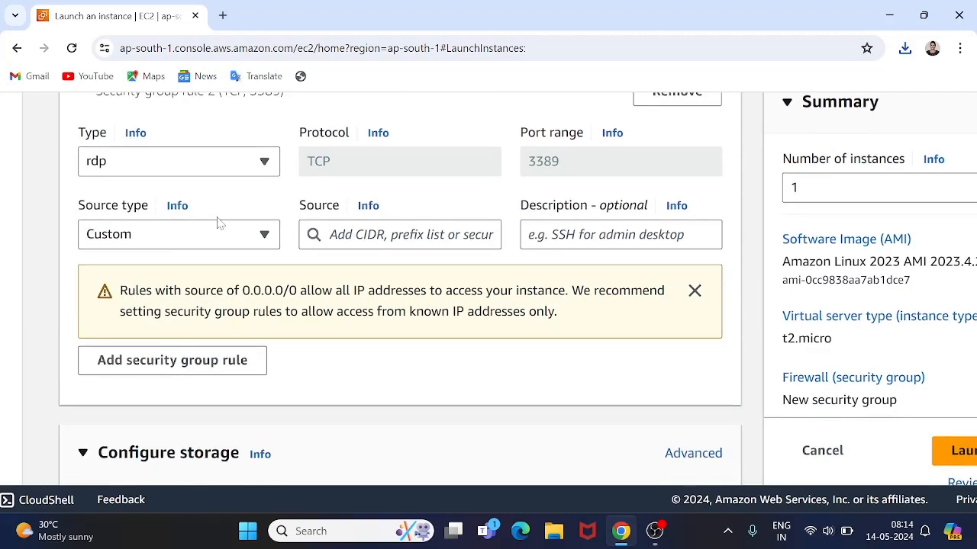
click(170, 241)
click(144, 265)
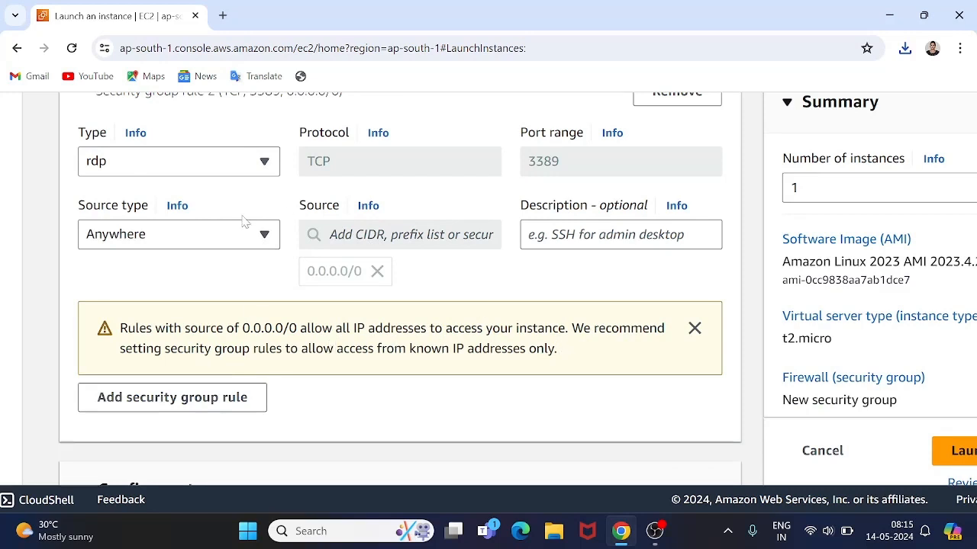
Review the root volume's size and type in the storage configuration and recheck the selected instance type's specifications.
scroll(243, 220, down, 4)
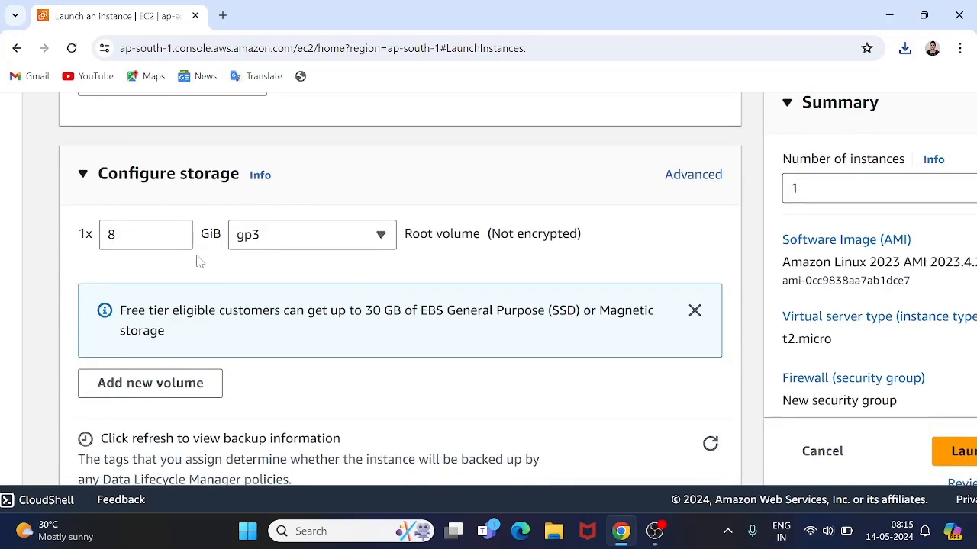
scroll(199, 261, down, 1)
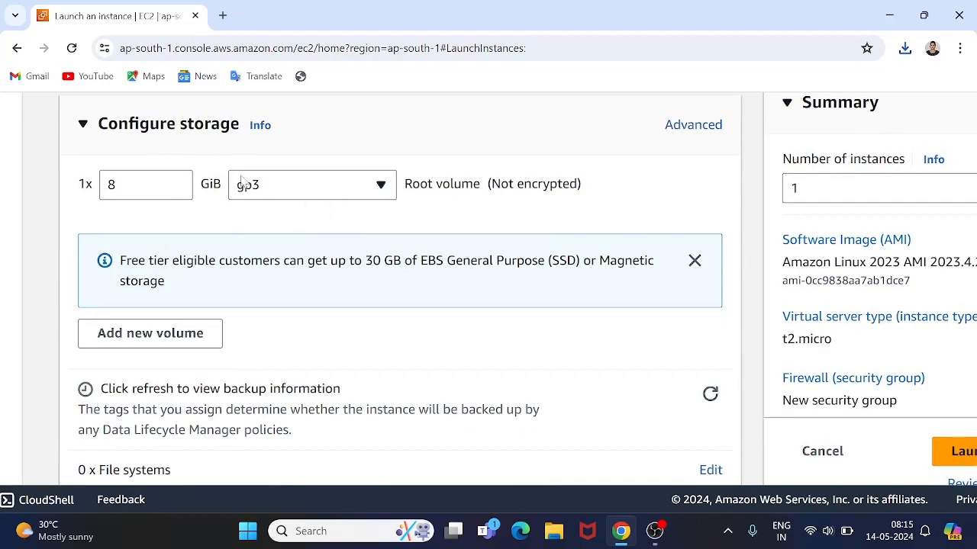
scroll(278, 191, up, 15)
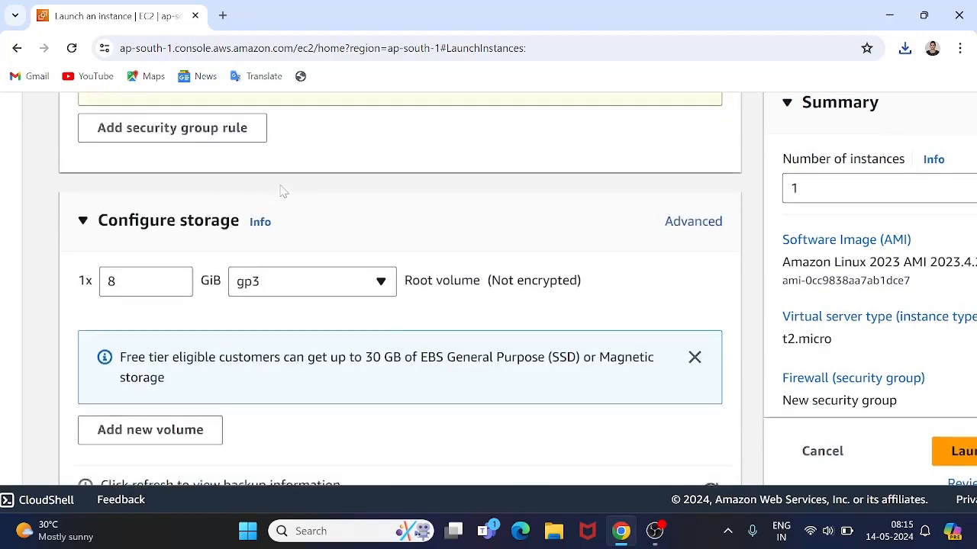
scroll(282, 190, up, 7)
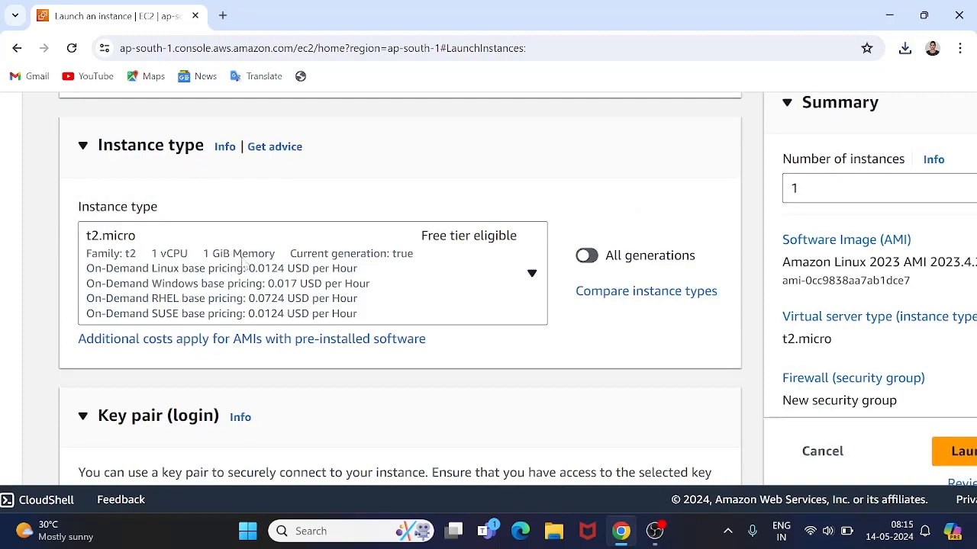
scroll(243, 262, down, 20)
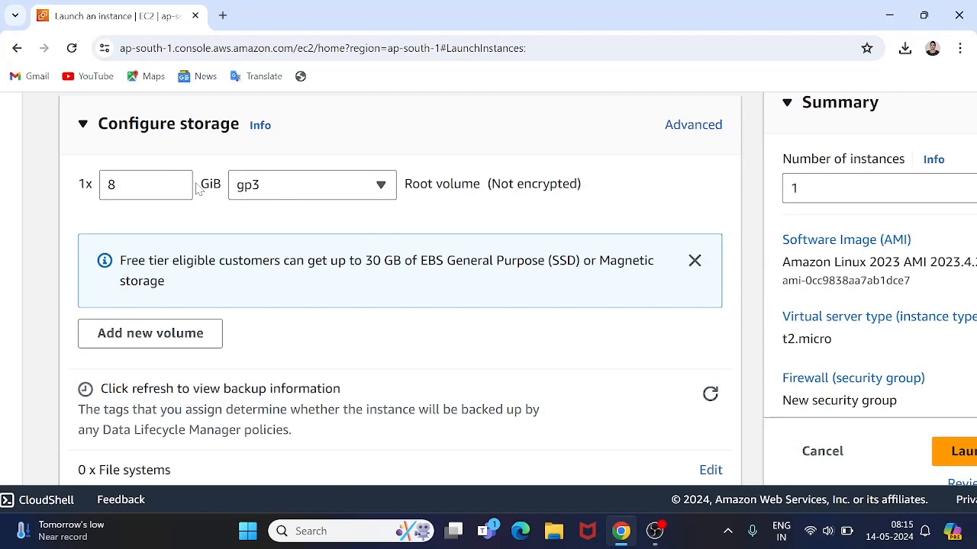
scroll(289, 243, down, 2)
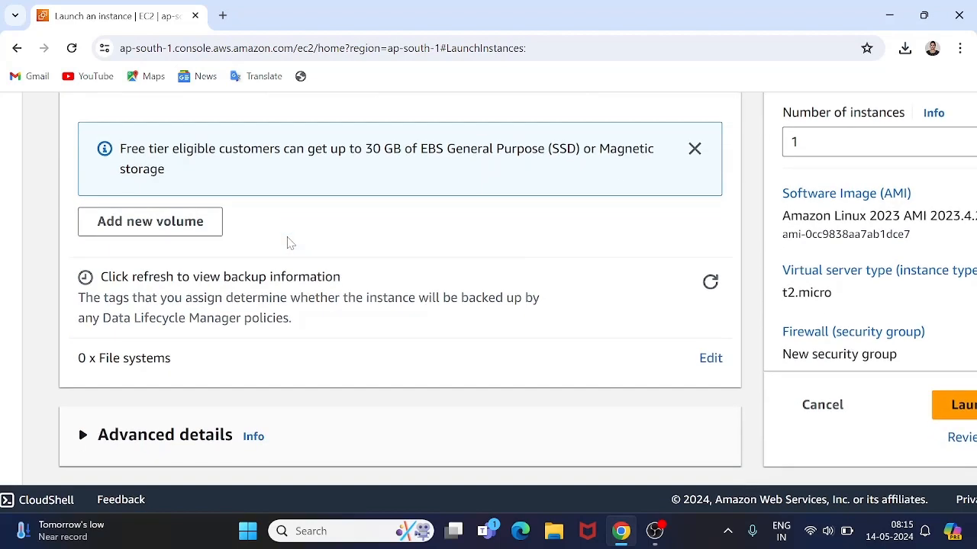
Zoom the page out, check the configuration summary and launch the instance.
key(ctrl+minus)
key(ctrl+minus)
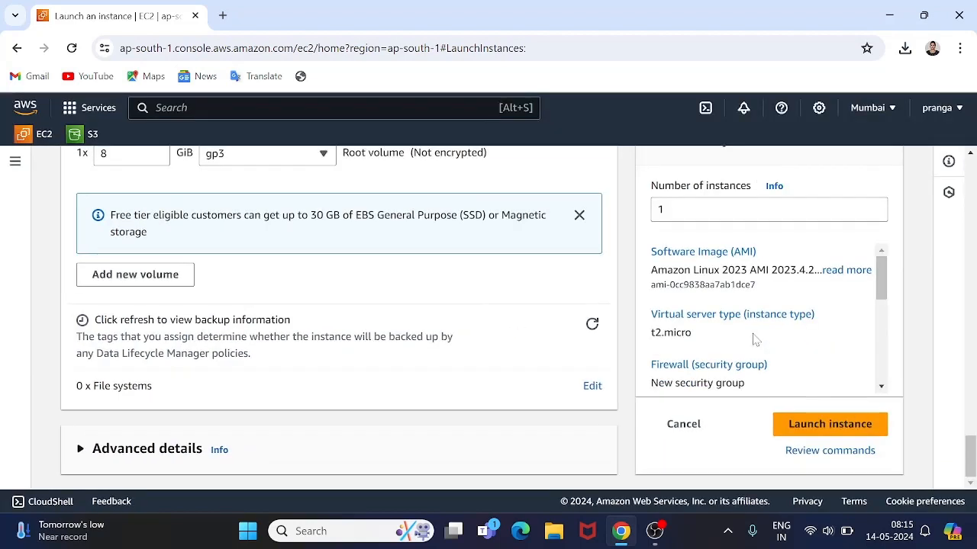
scroll(771, 318, up, 2)
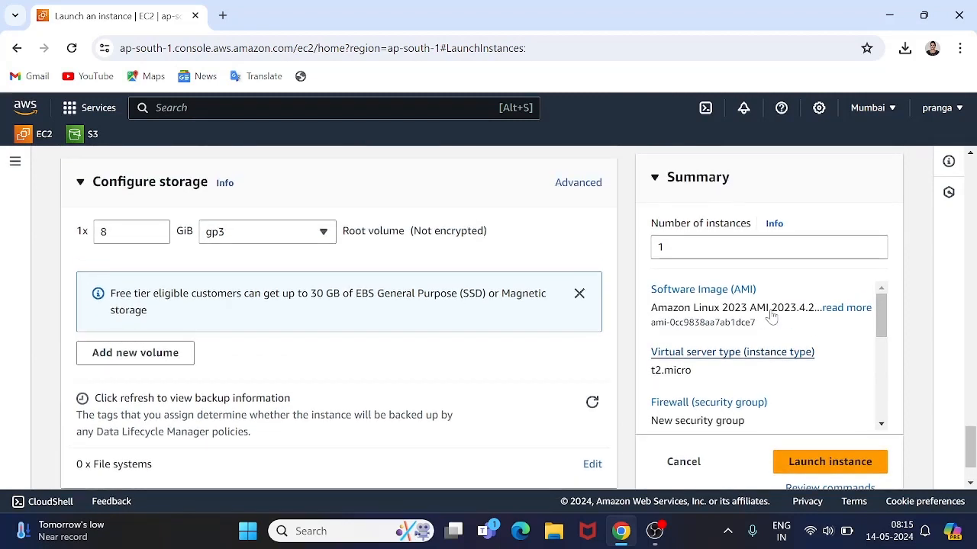
mouse_move(882, 315)
mouse_down()
mouse_move(880, 391)
mouse_move(881, 313)
mouse_up()
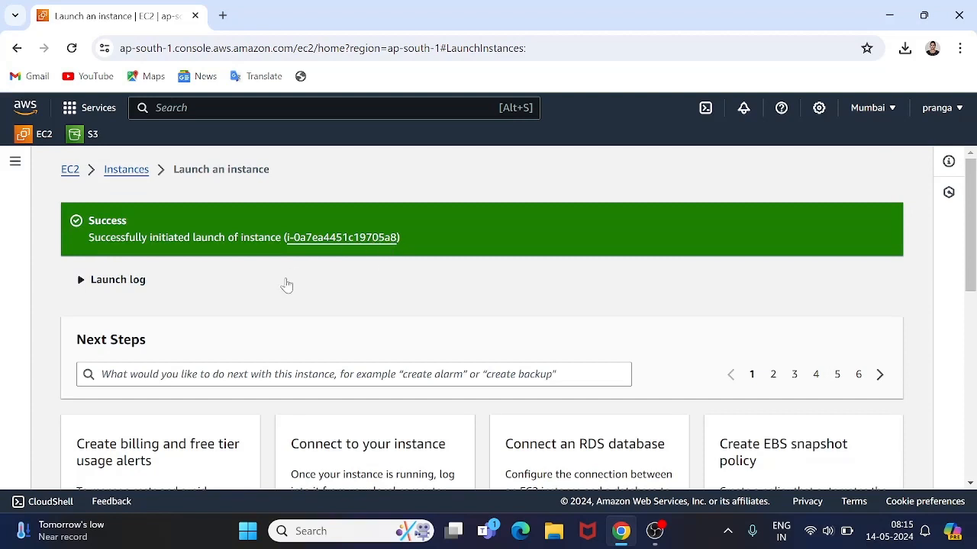
Open the launched instance in the instances list and refresh the list to check its state and status check.
scroll(286, 285, down, 1)
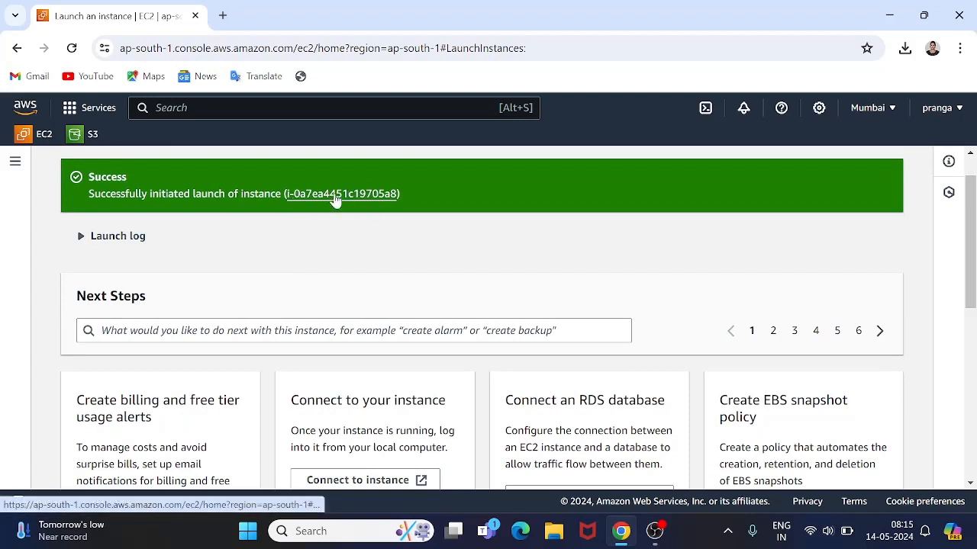
click(360, 200)
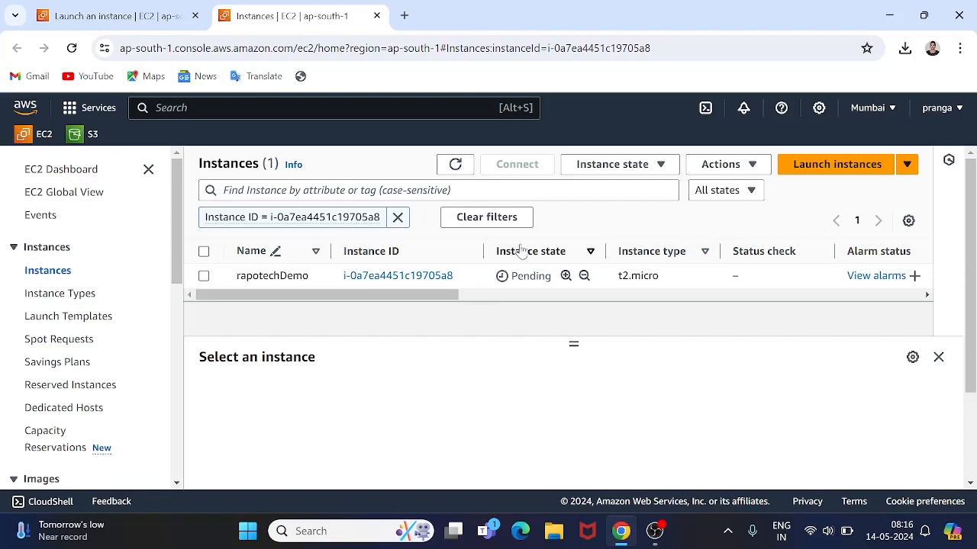
drag(521, 249, 470, 162)
click(460, 164)
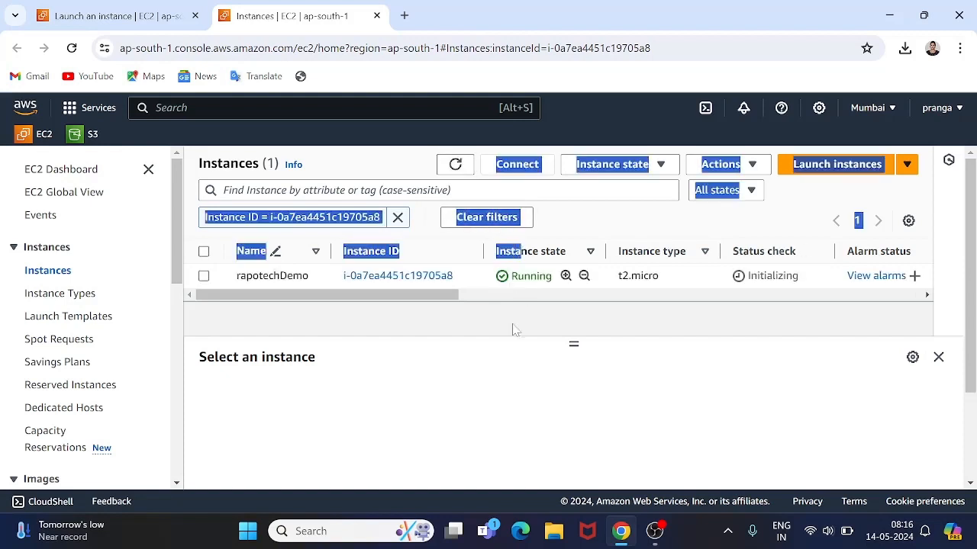
click(509, 408)
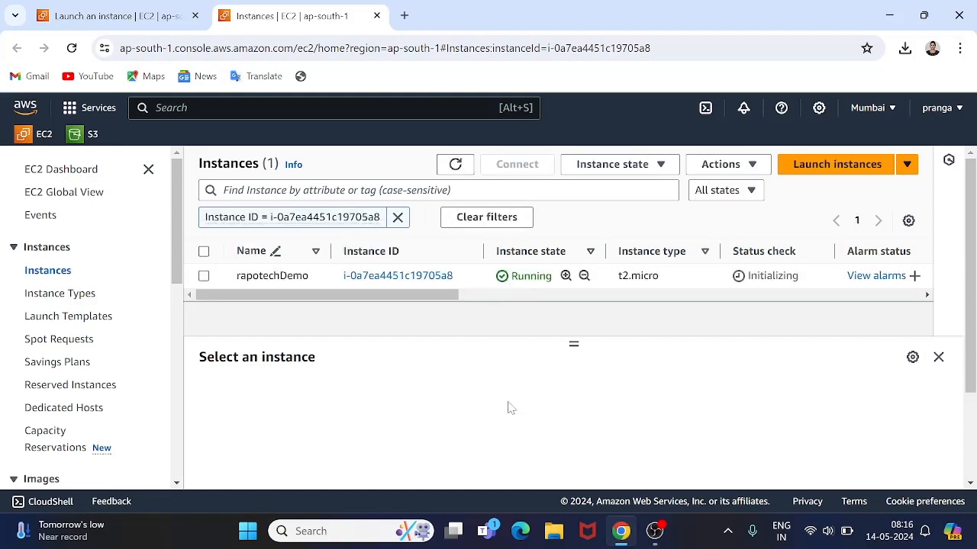
click(455, 164)
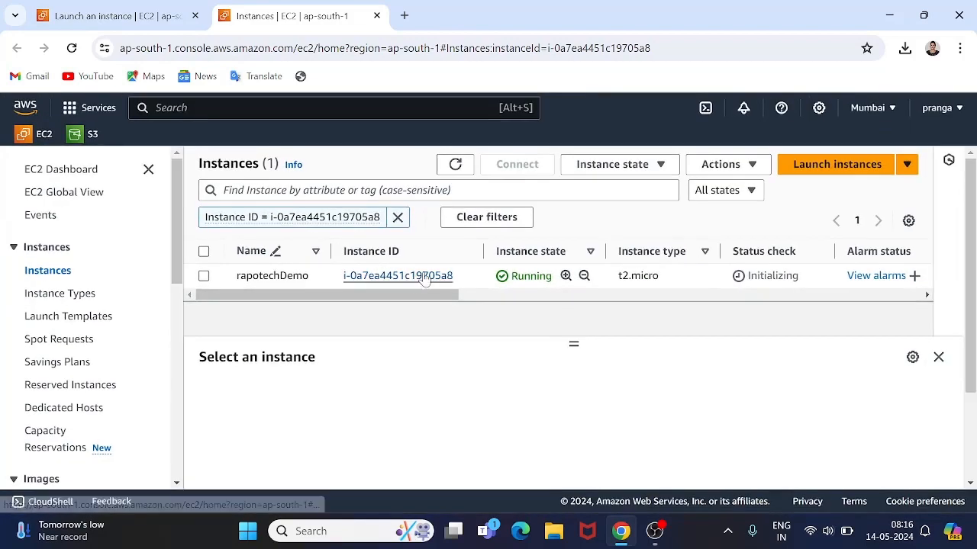
Open the rapotechDemo instance's summary and examine its addresses, network IDs, platform, AMI and key pair details.
click(407, 279)
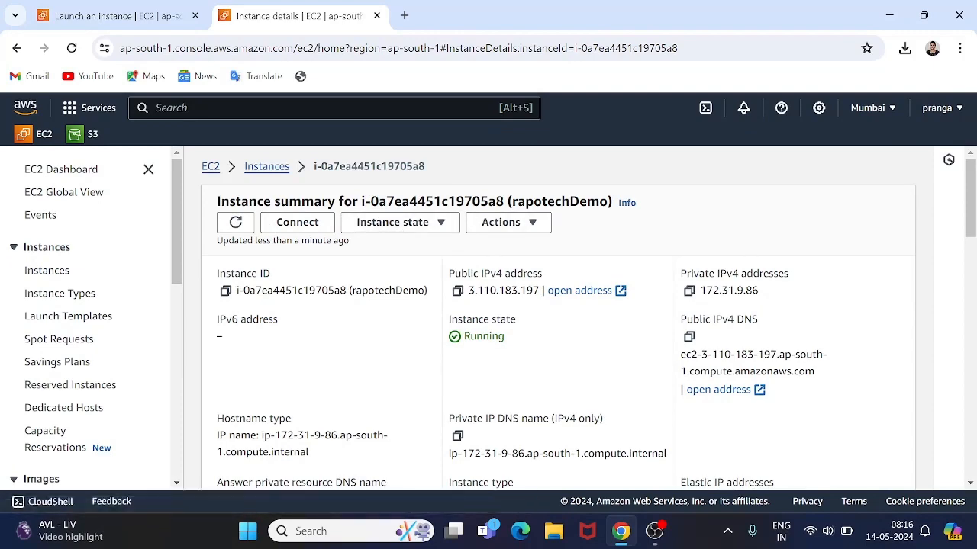
scroll(410, 285, down, 3)
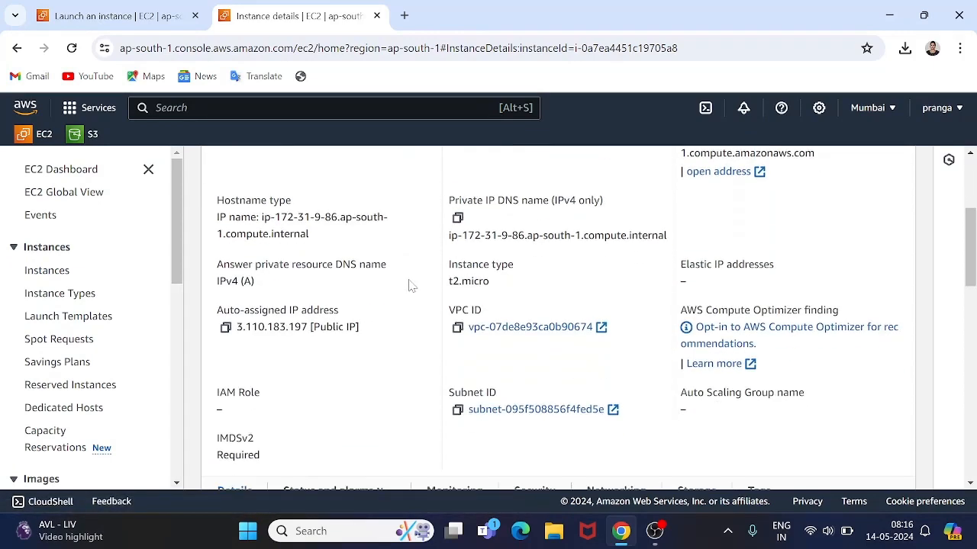
scroll(410, 285, down, 1)
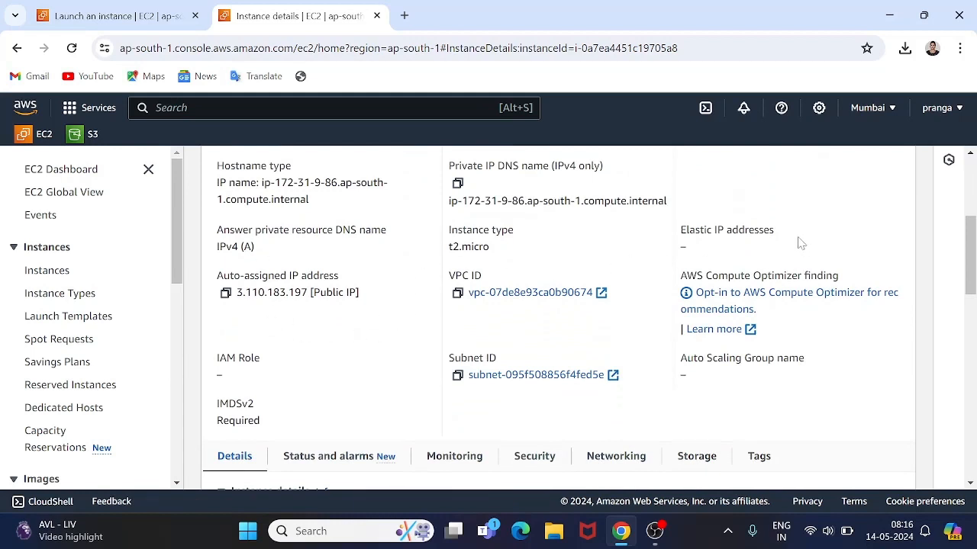
scroll(491, 285, down, 2)
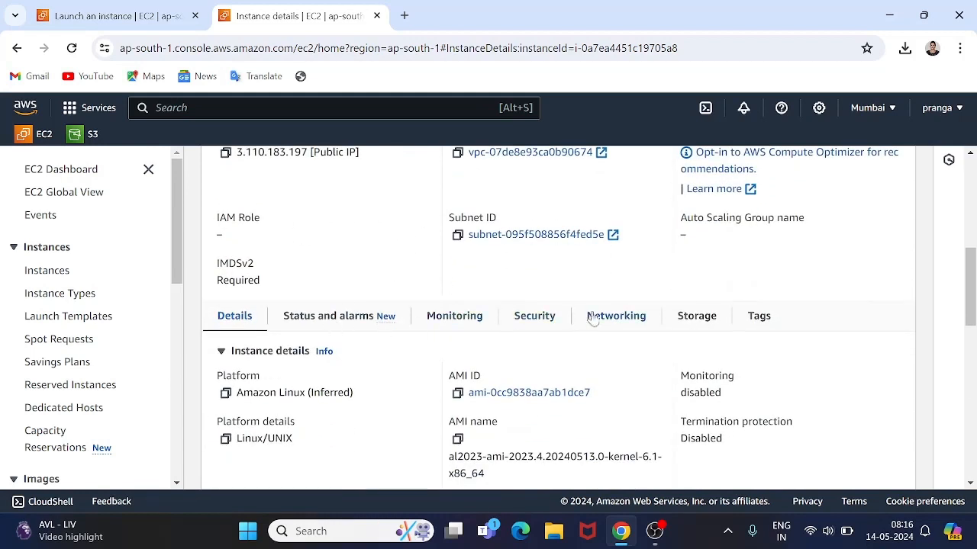
scroll(347, 349, down, 2)
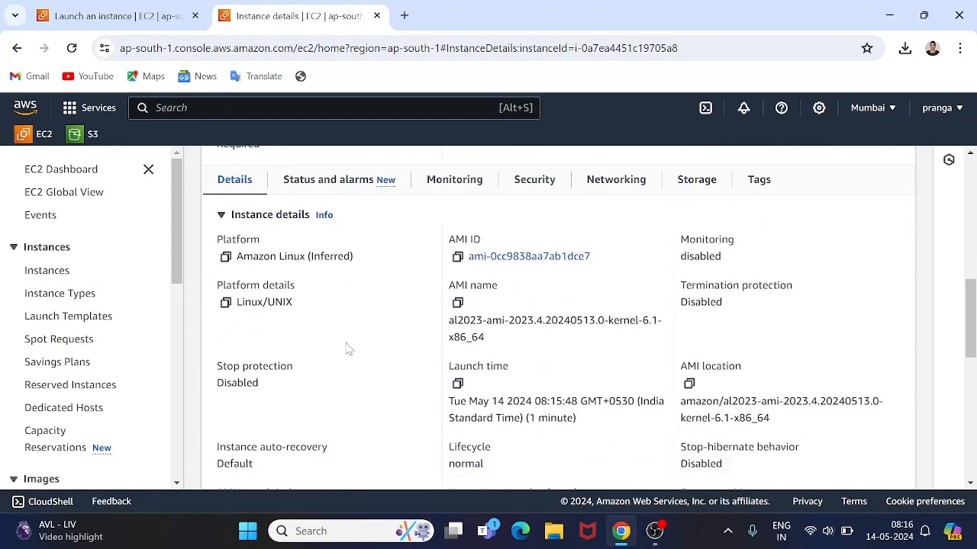
scroll(347, 350, down, 1)
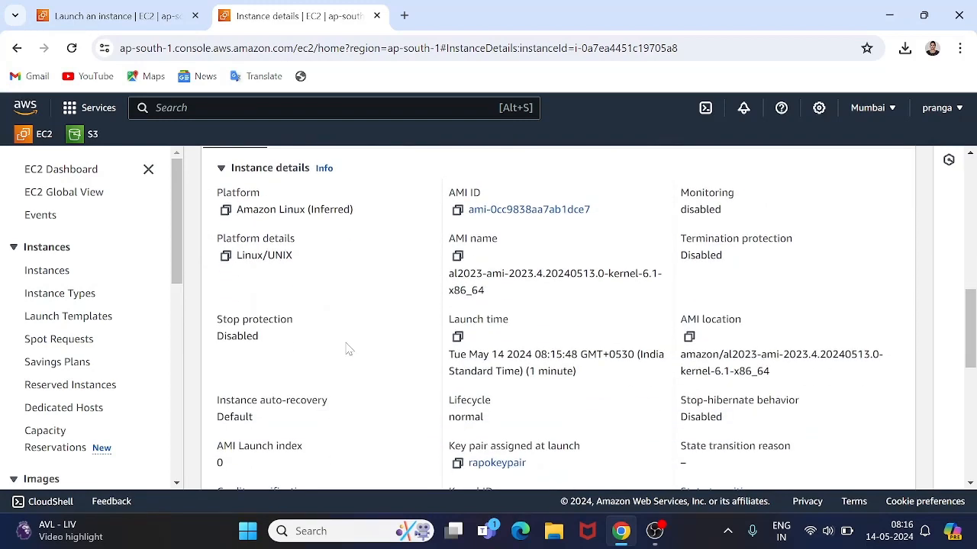
Open the connection options for the rapotechDemo instance and read the SSH client instructions and example command.
scroll(347, 350, up, 5)
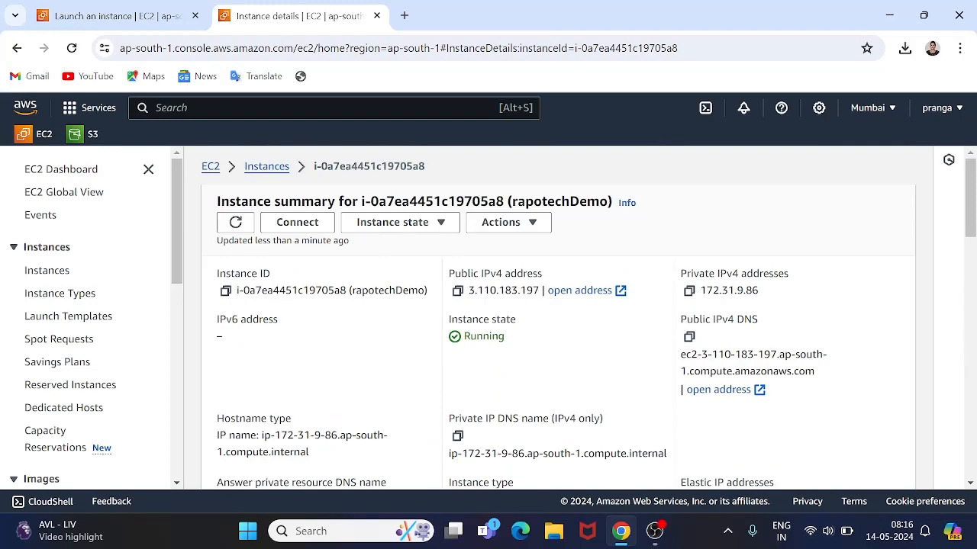
click(297, 222)
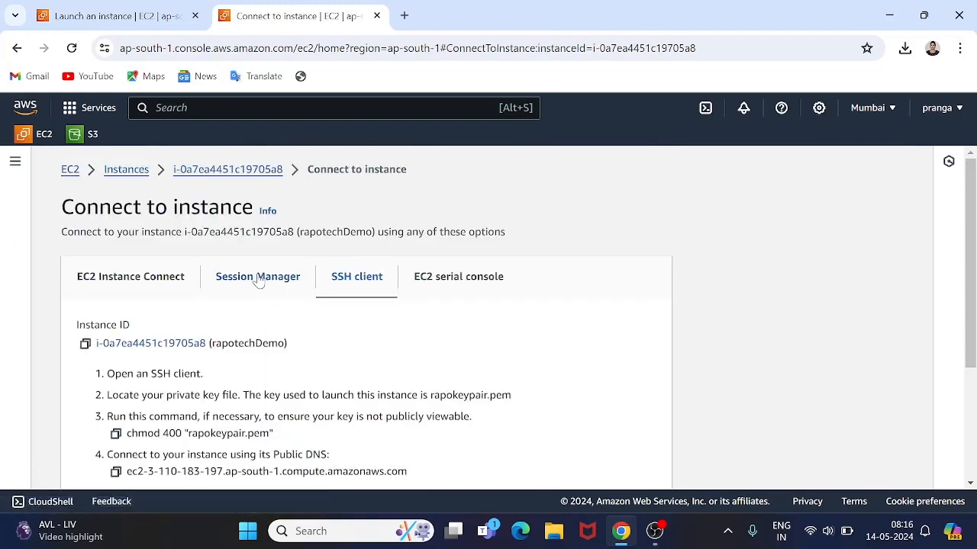
scroll(262, 274, down, 3)
scroll(518, 315, down, 1)
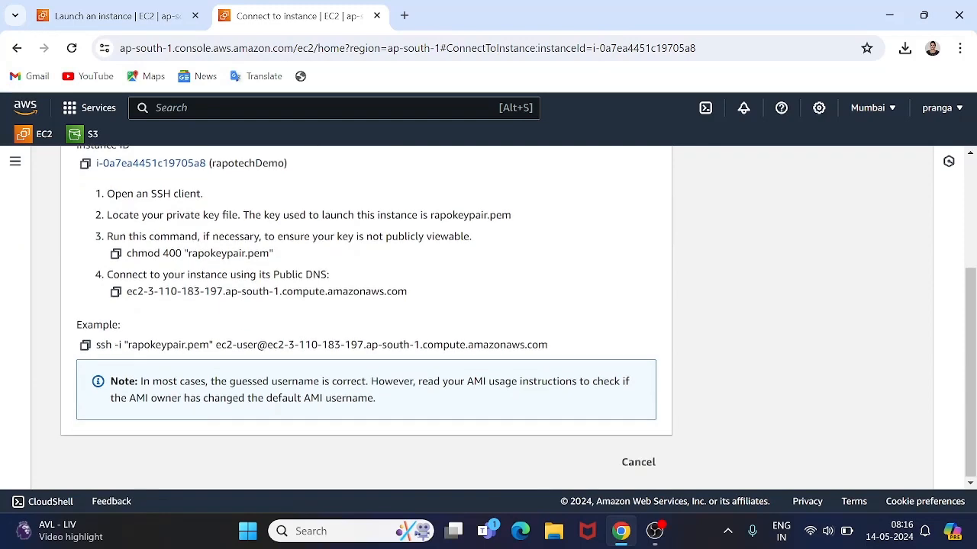
scroll(273, 278, up, 4)
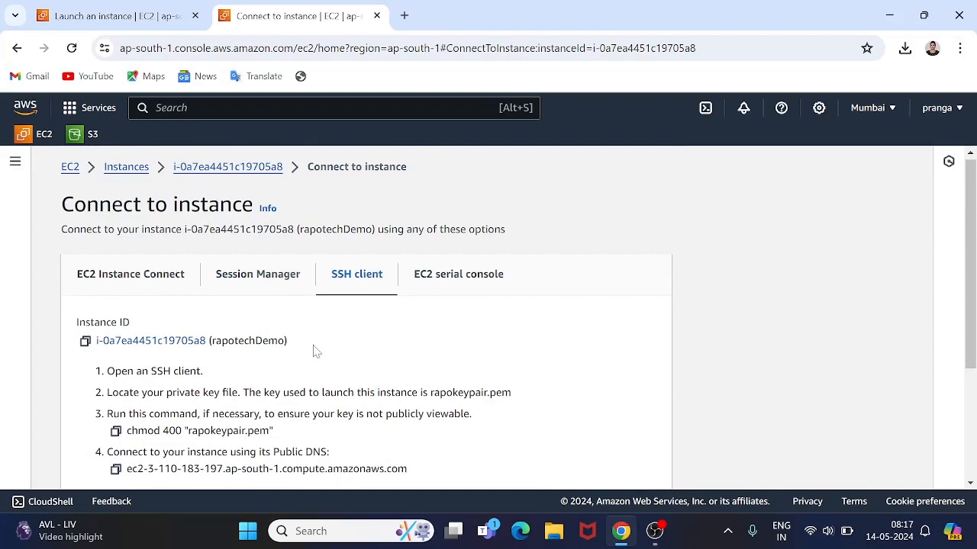
scroll(228, 358, down, 1)
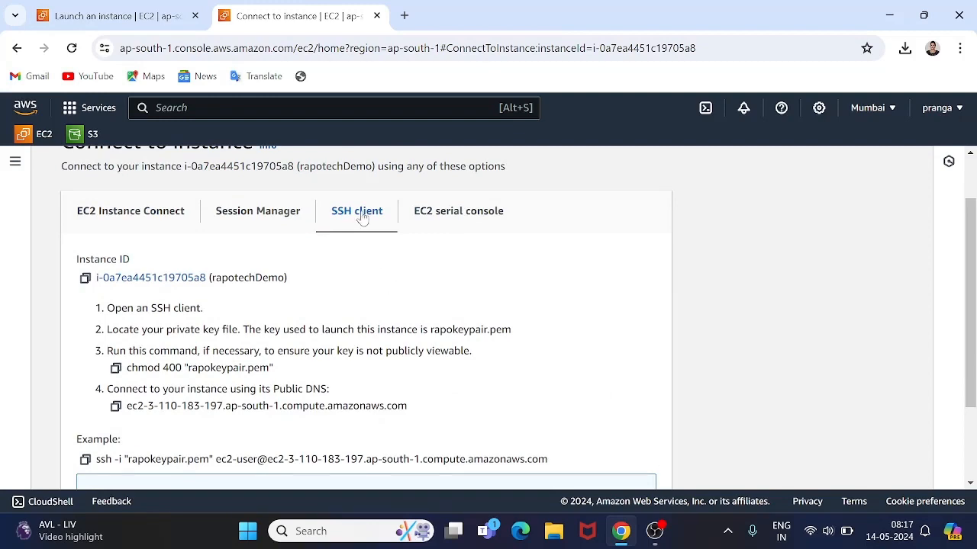
Review the EC2 Instance Connect options for the instance and return to the SSH client instructions.
click(156, 220)
scroll(243, 279, down, 2)
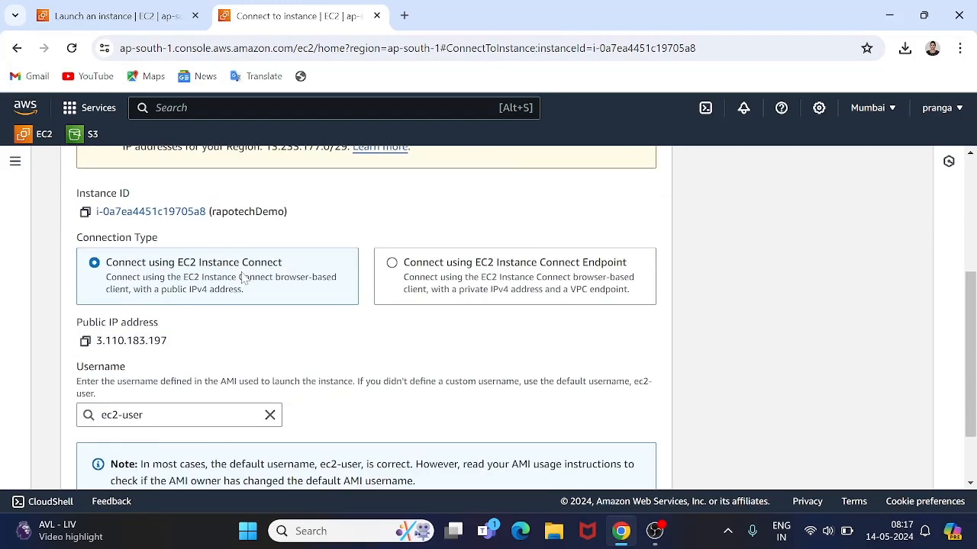
scroll(242, 279, down, 1)
scroll(243, 279, up, 4)
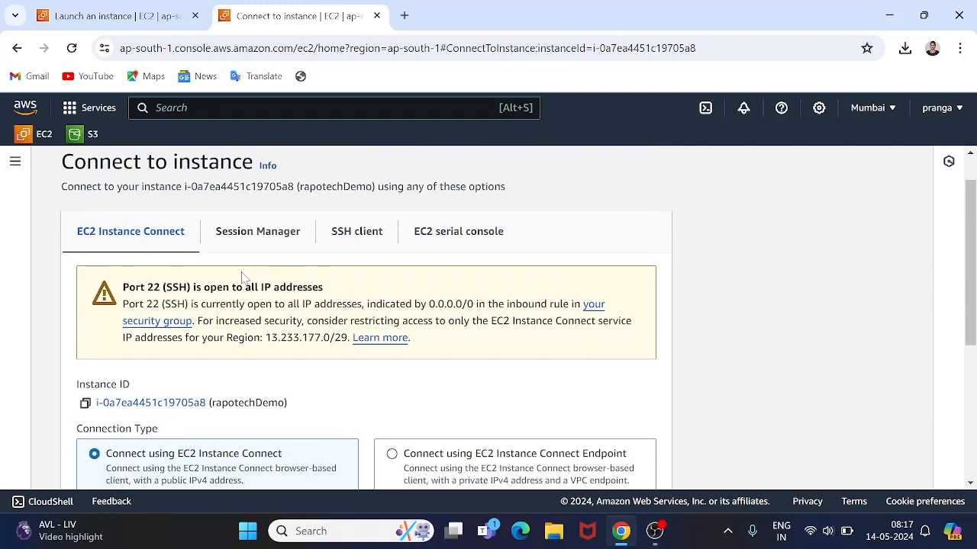
click(365, 236)
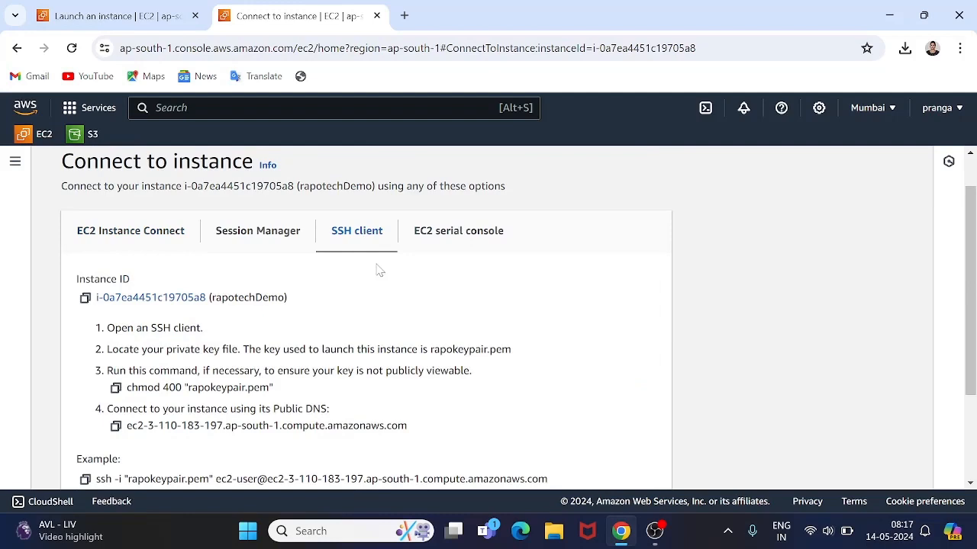
click(661, 532)
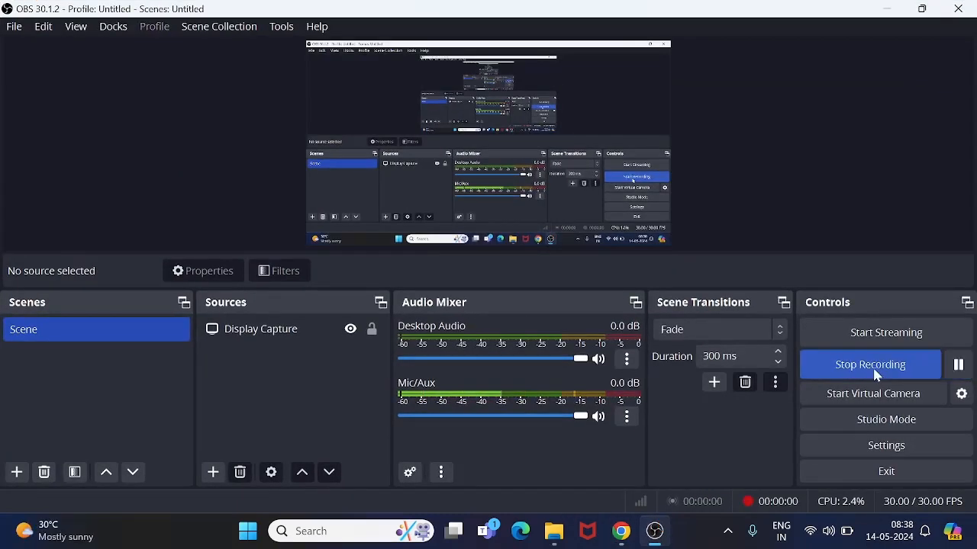
click(621, 531)
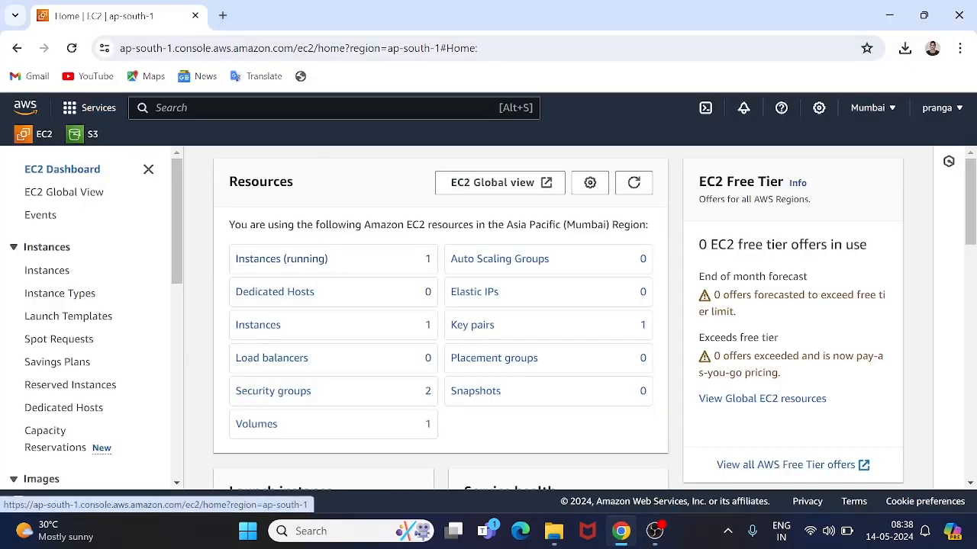
Search Google for gitbash in a new browser tab and open Git's download page for Windows.
click(223, 16)
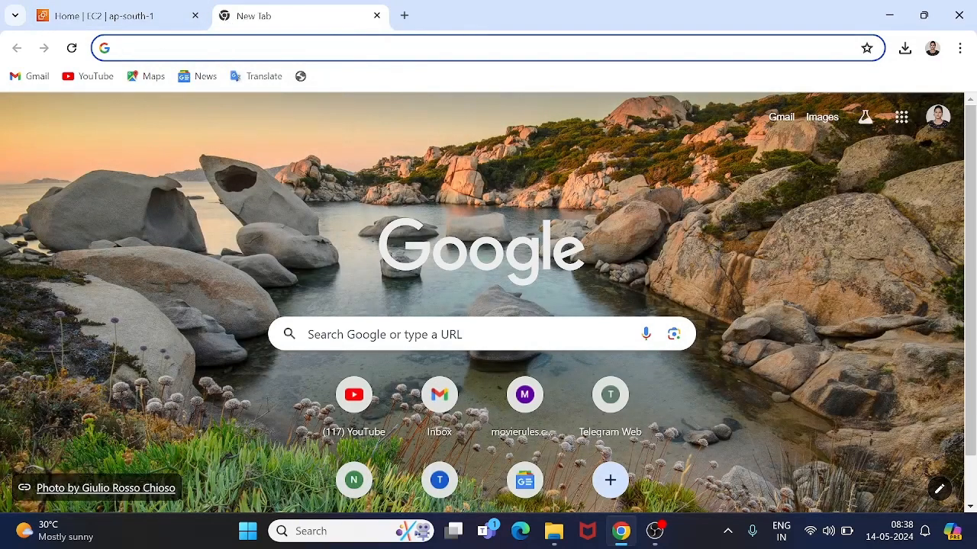
text(gitbash)
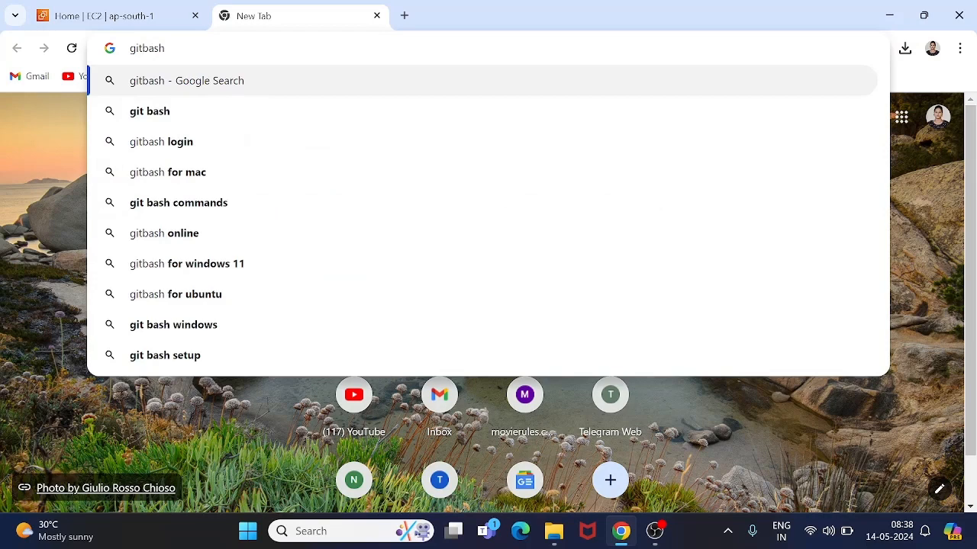
key(Return)
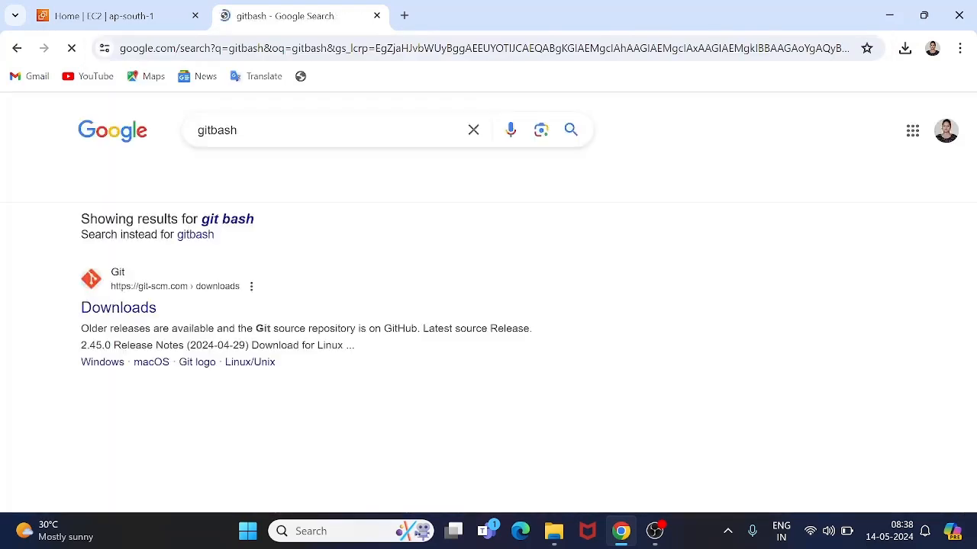
click(132, 309)
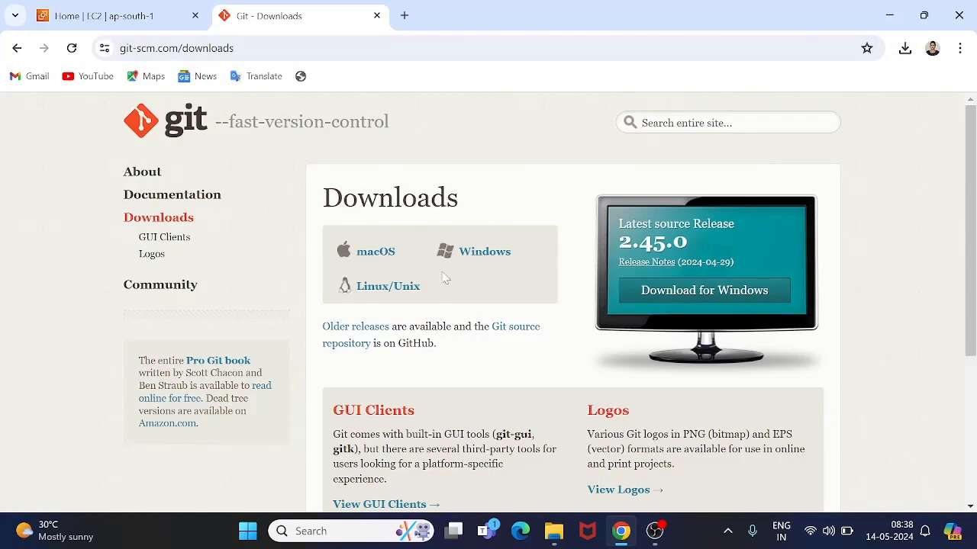
click(490, 264)
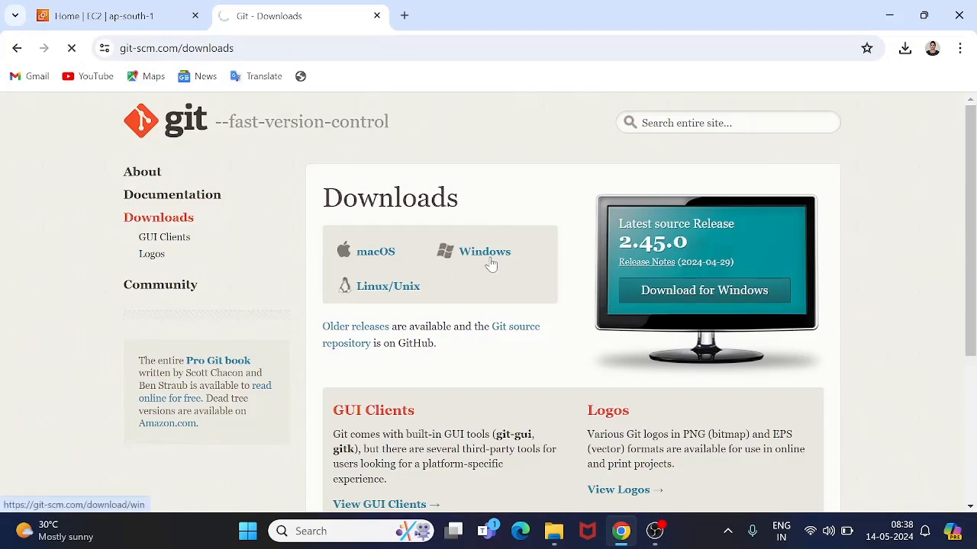
scroll(490, 263, down, 1)
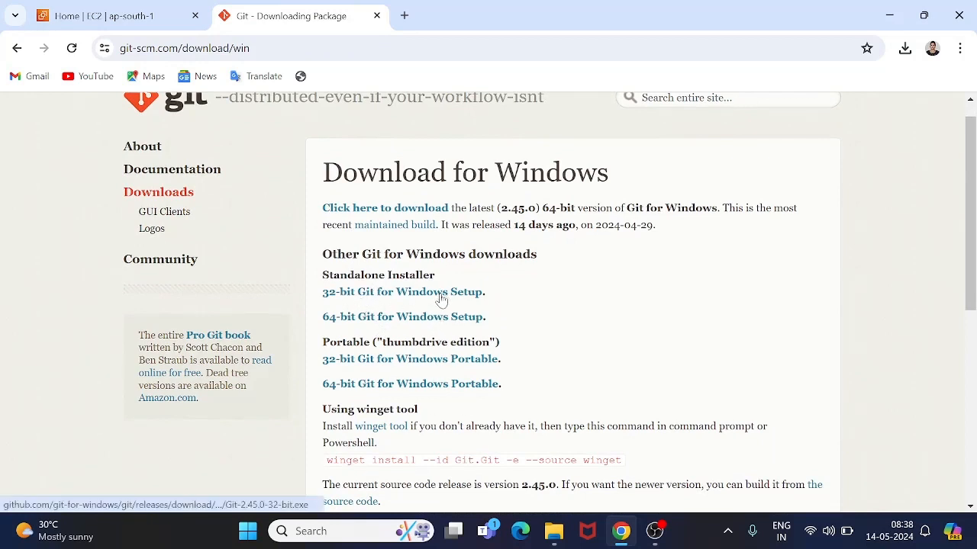
click(561, 538)
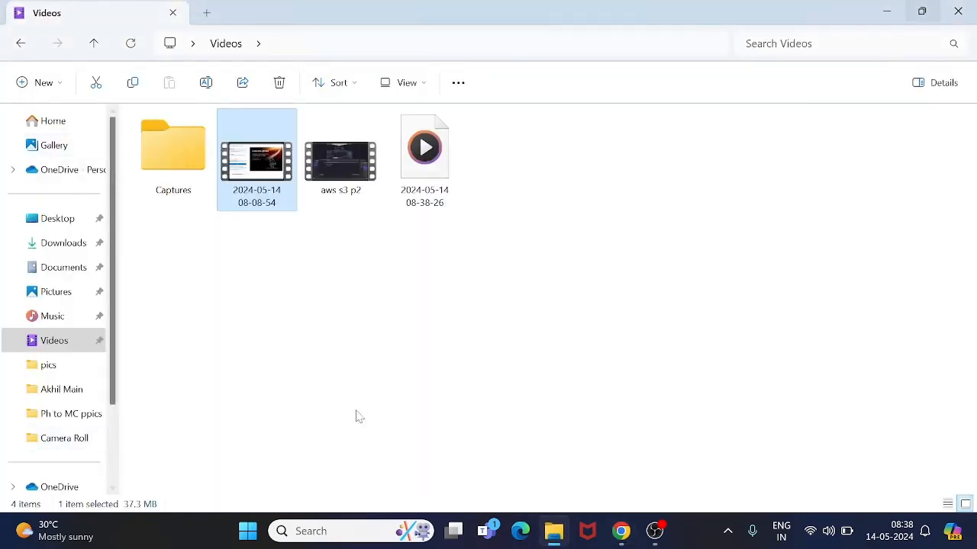
mouse_move(655, 531)
click(626, 458)
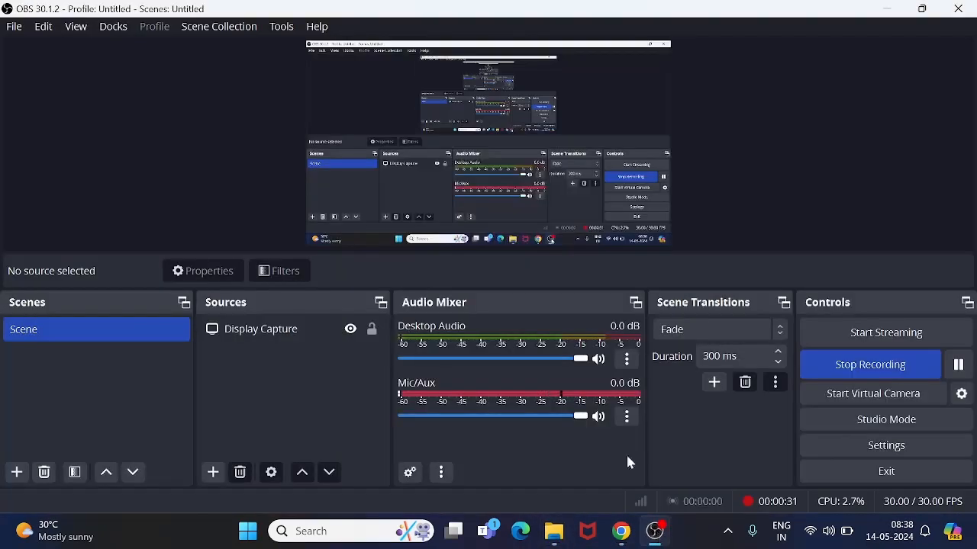
click(621, 531)
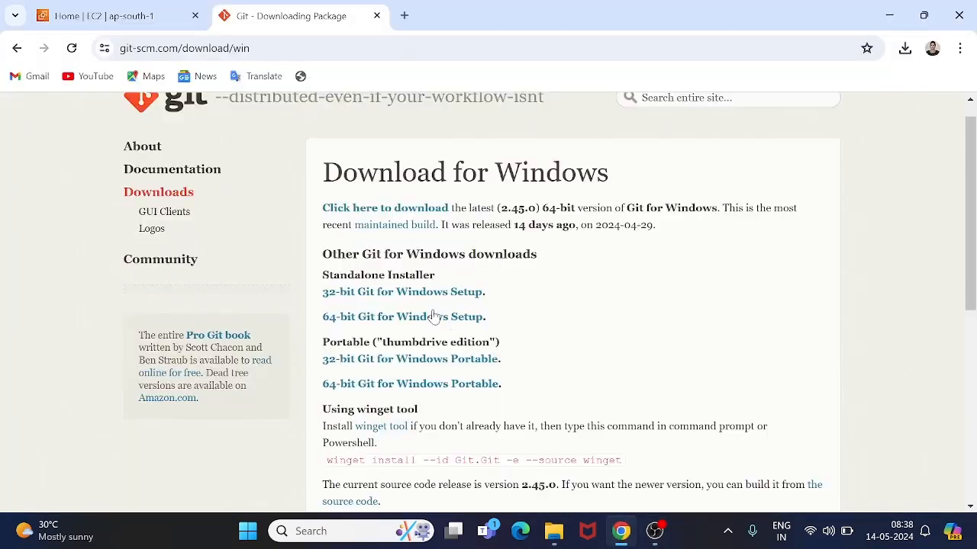
Download the 64-bit Git for Windows Setup standalone installer and check its download progress.
scroll(436, 368, down, 2)
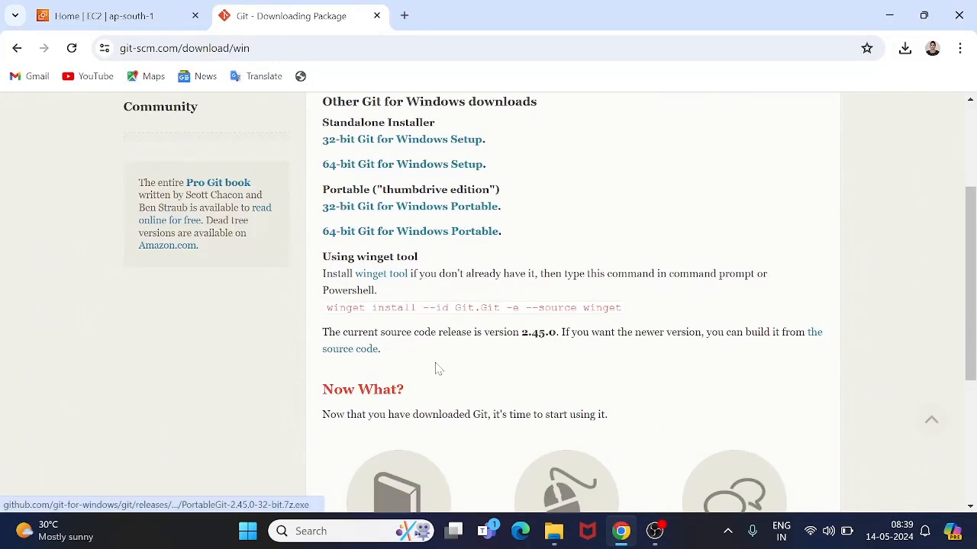
scroll(435, 371, up, 2)
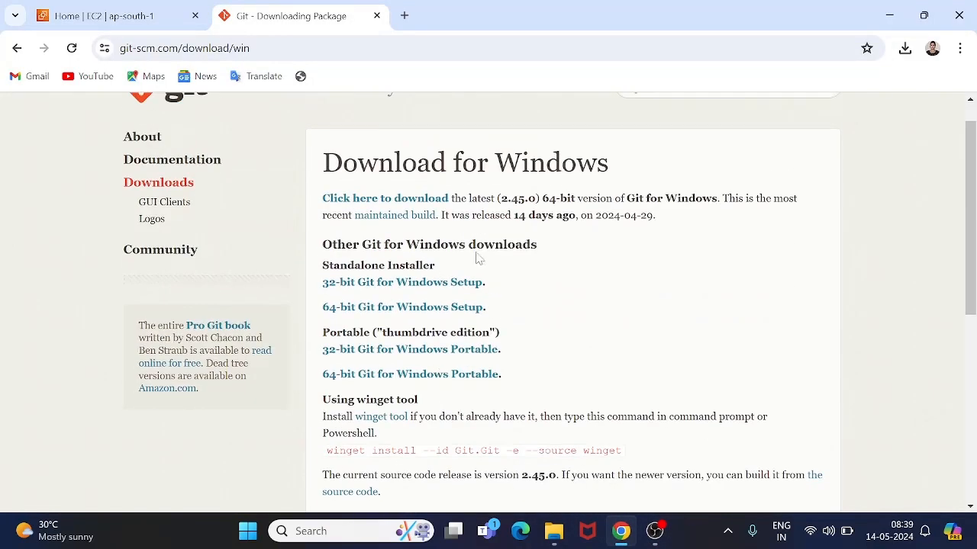
click(404, 308)
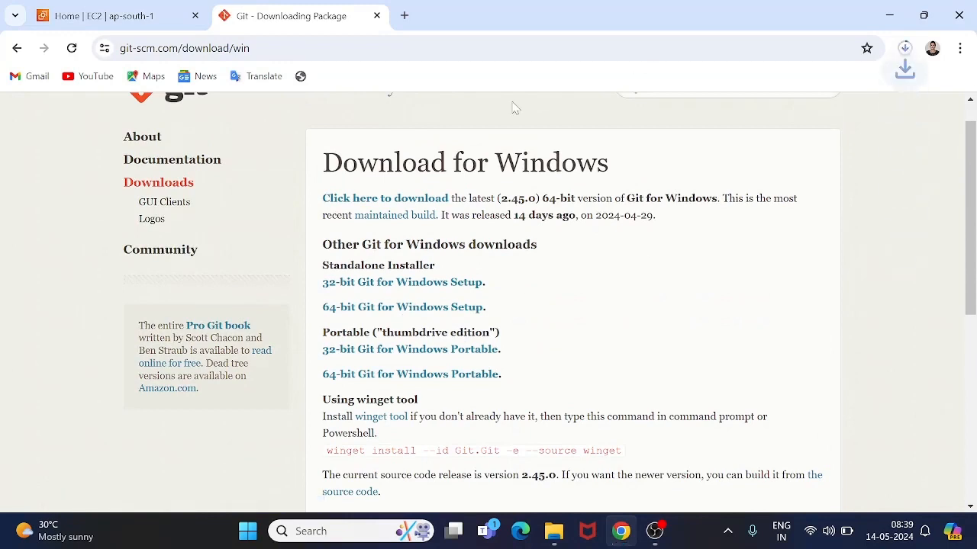
click(904, 50)
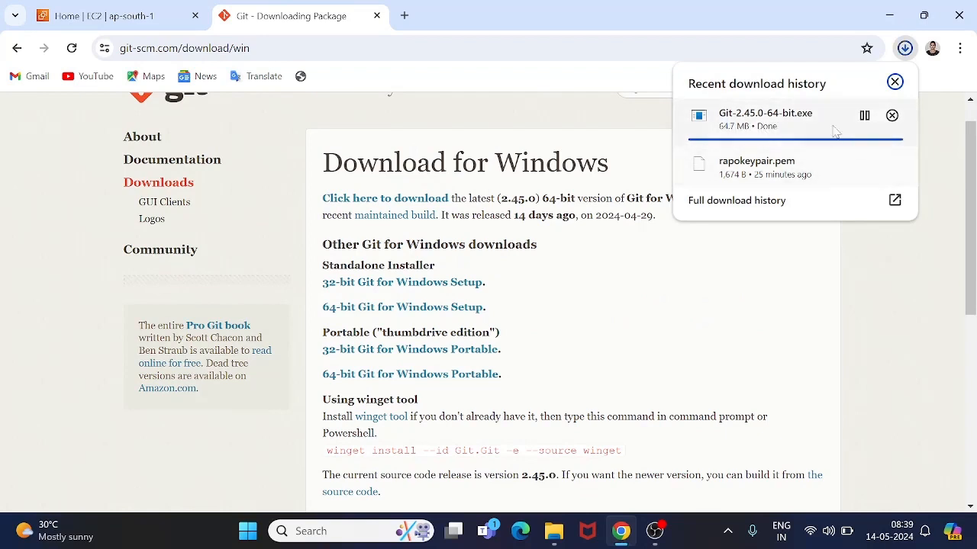
click(767, 116)
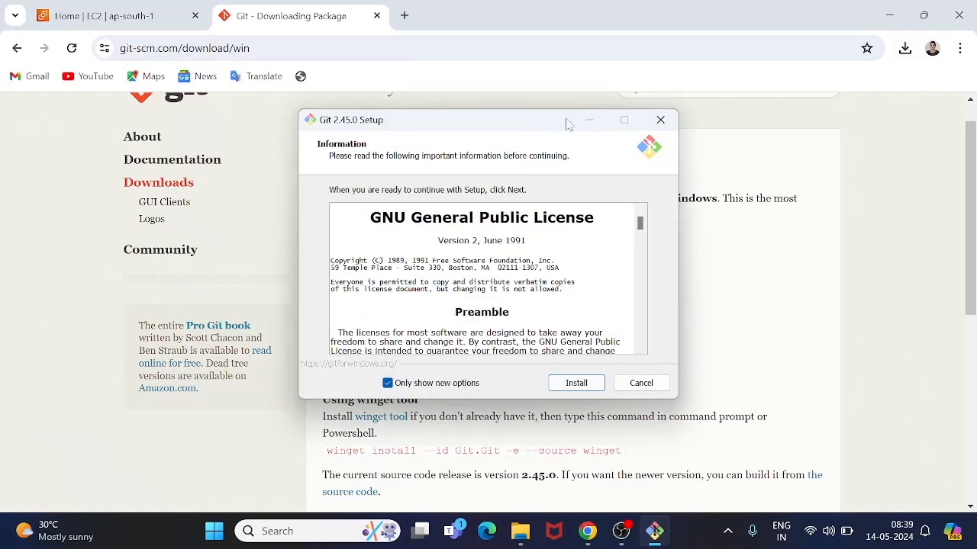
click(660, 120)
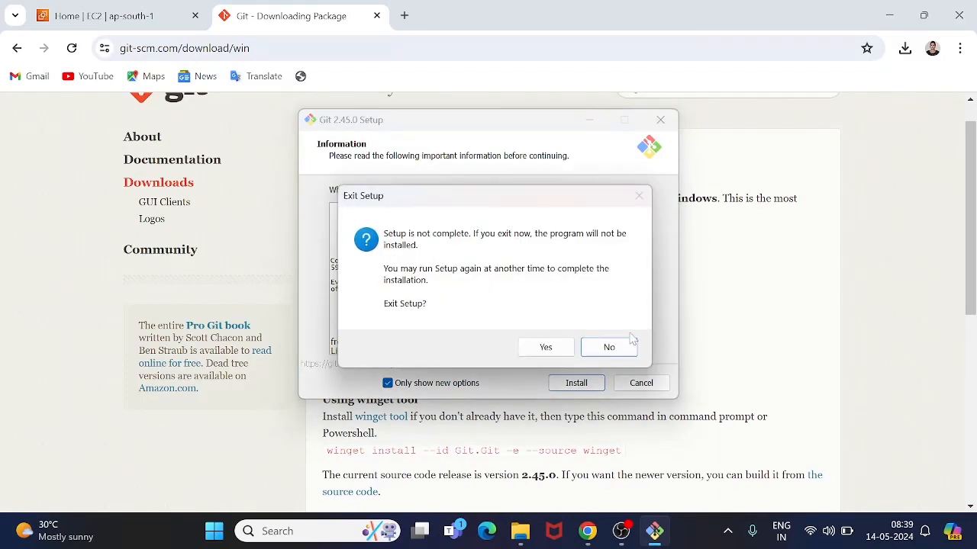
click(544, 346)
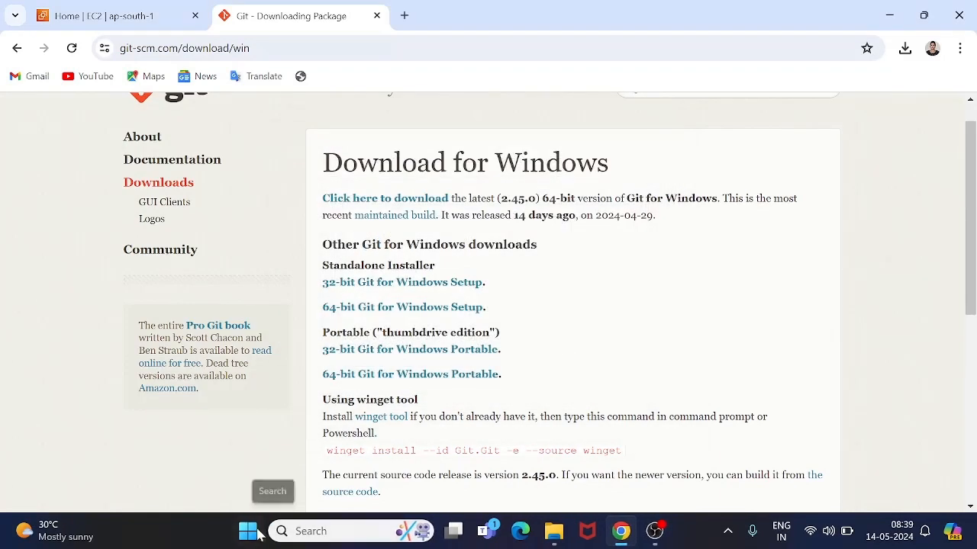
Search the installed apps for gitbash and launch Git Bash.
click(249, 531)
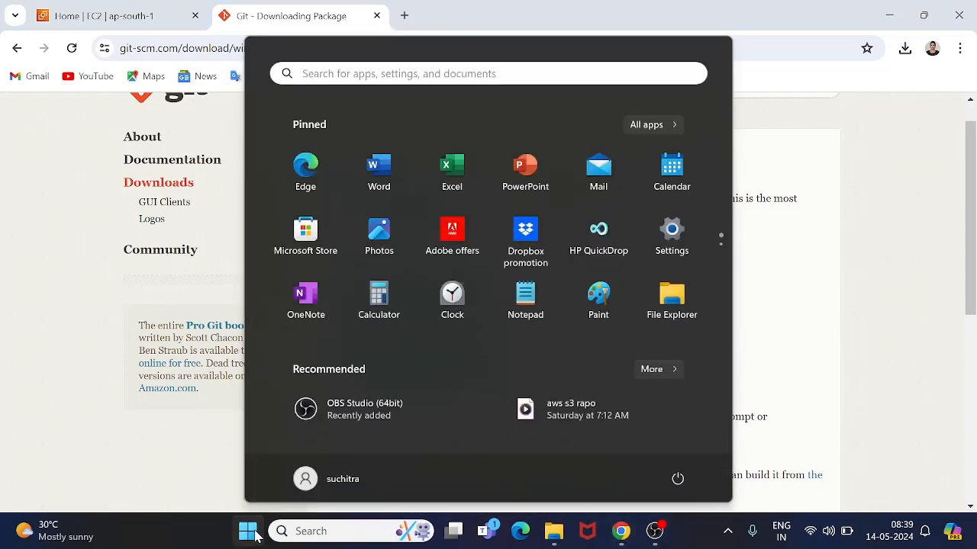
text(gitb)
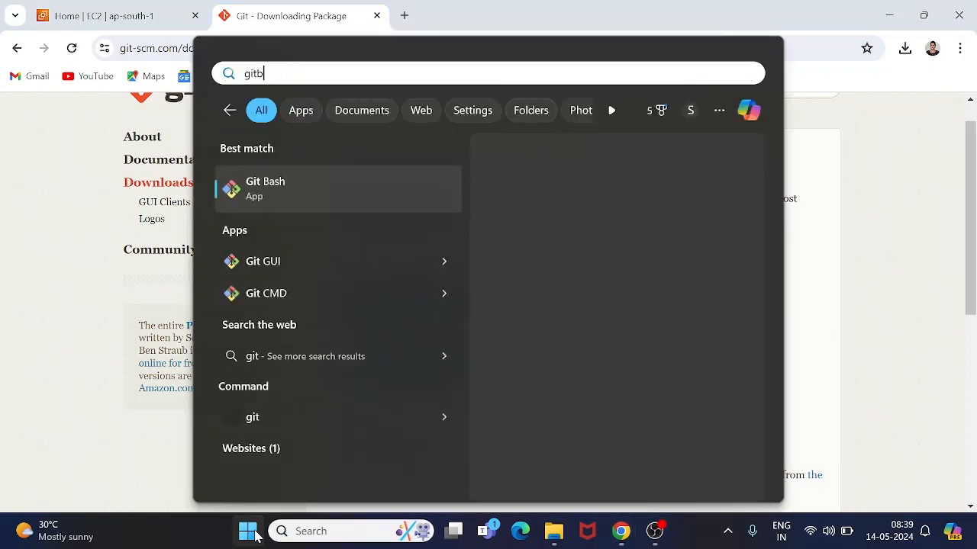
text(ash)
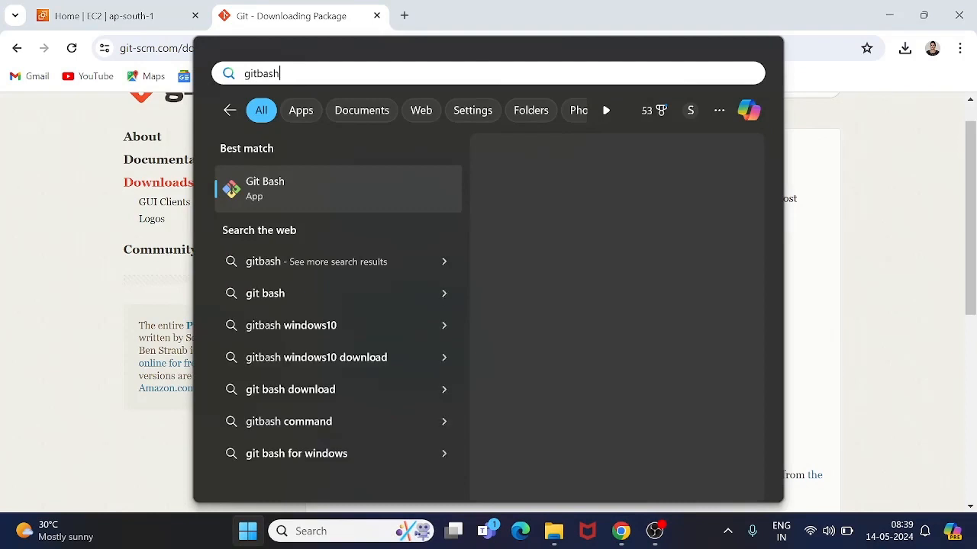
click(283, 186)
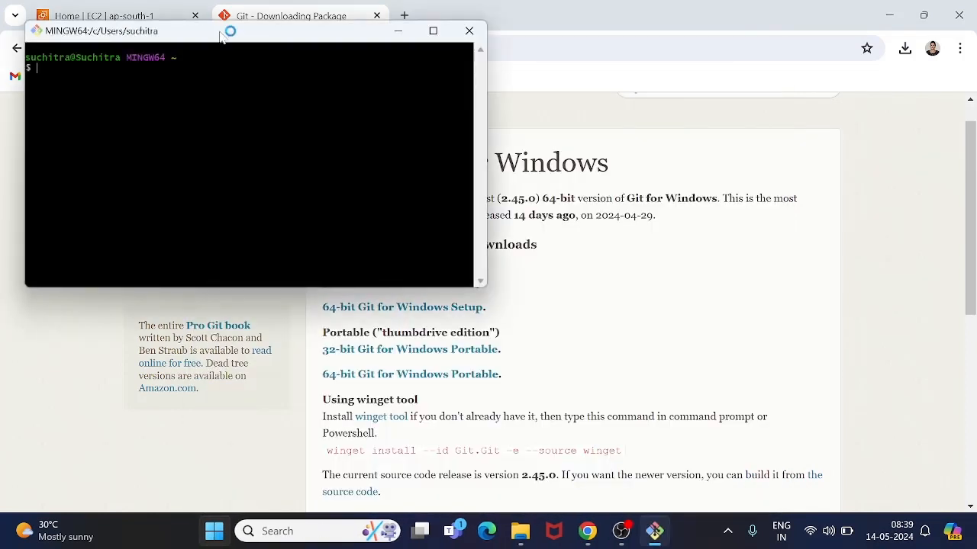
Maximize the Git Bash terminal window and enlarge its text for readability.
drag(227, 28, 410, 154)
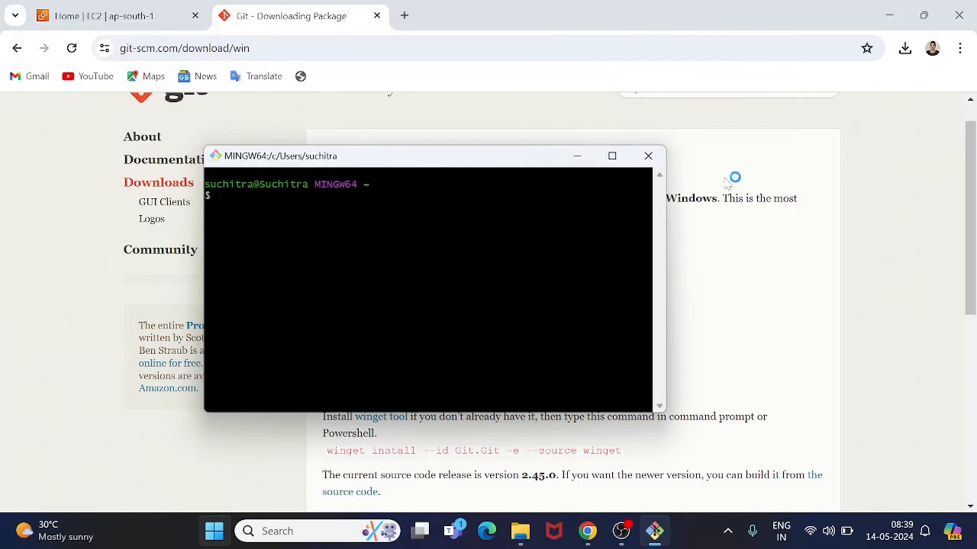
click(613, 157)
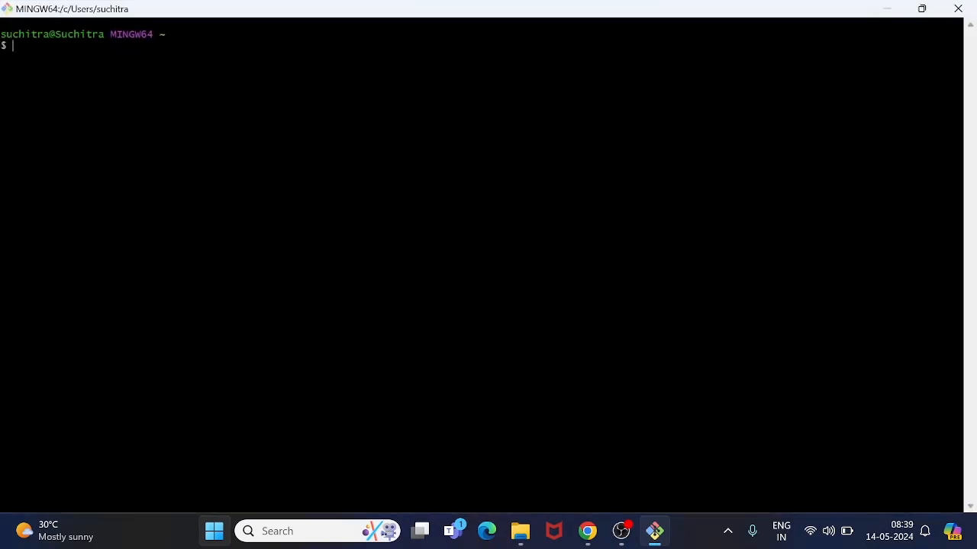
key(ctrl+plus)
key(ctrl+plus)
key(ctrl+plus)
key(ctrl+plus)
key(ctrl+plus)
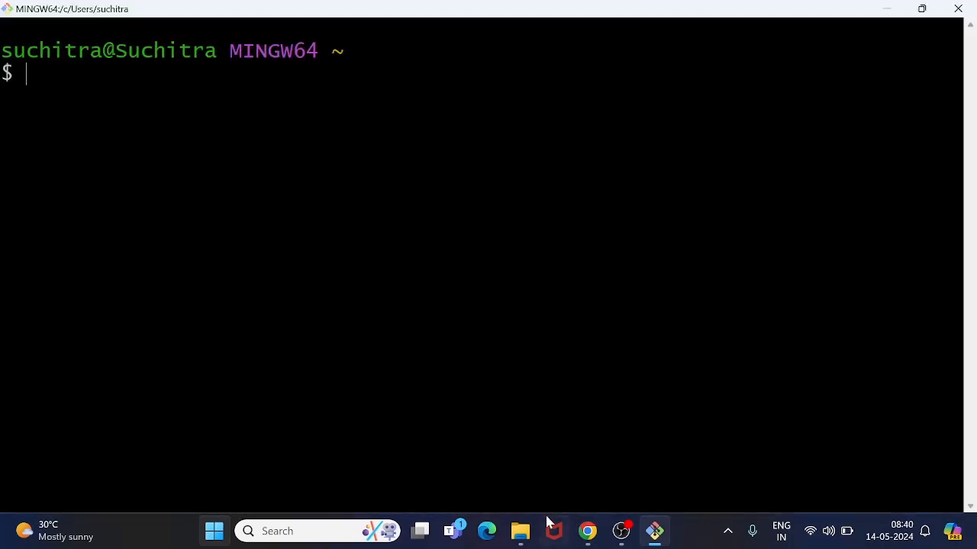
Switch to Chrome, close the Git download page, and open the running rapotechDemo instance's summary from the EC2 dashboard.
click(588, 531)
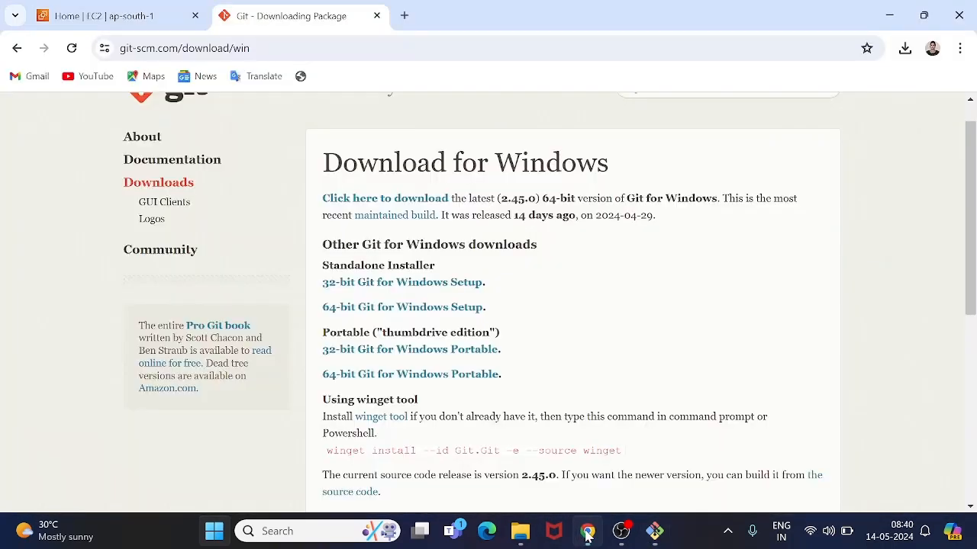
click(190, 9)
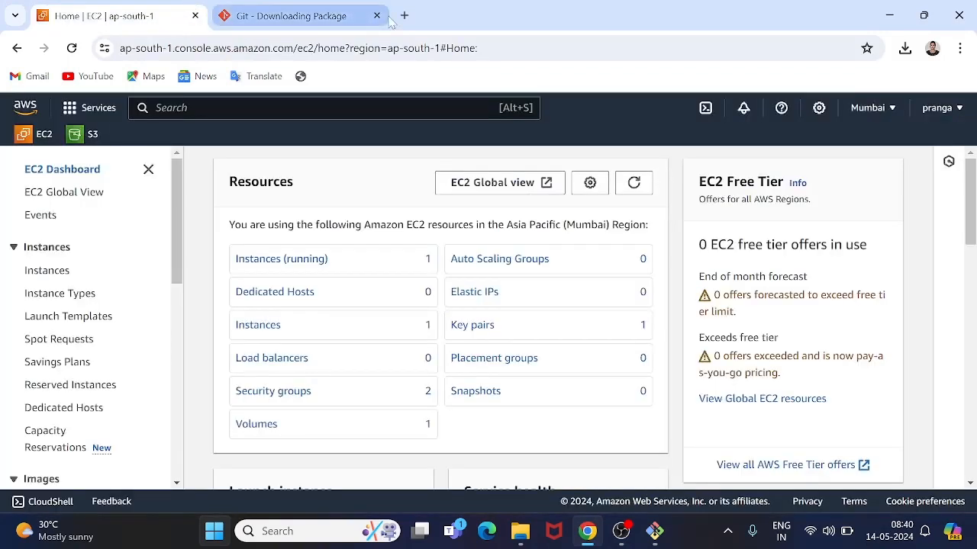
click(44, 136)
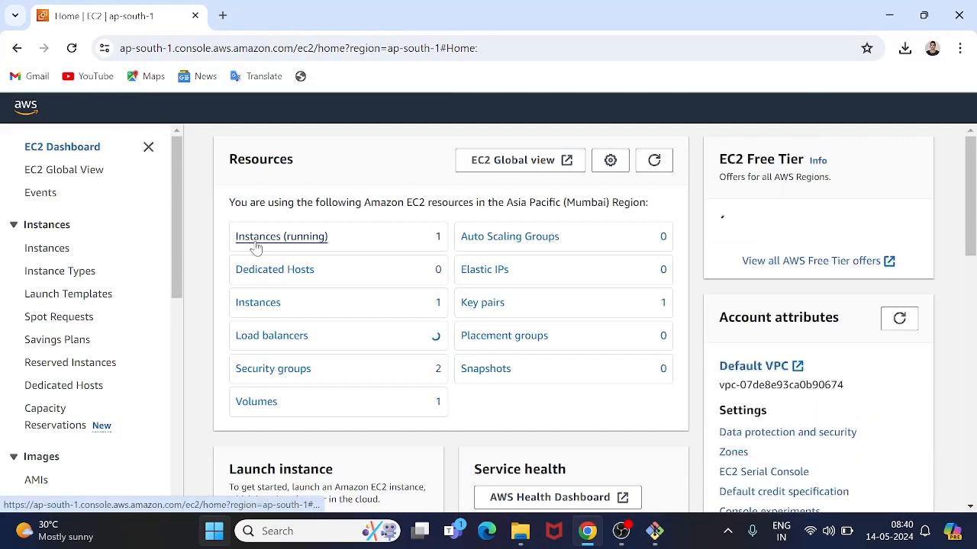
click(256, 243)
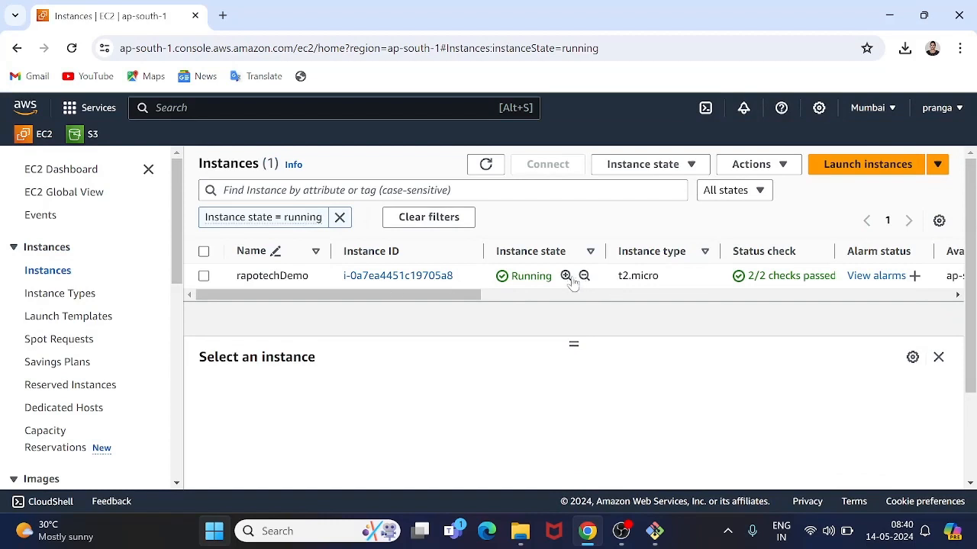
click(376, 276)
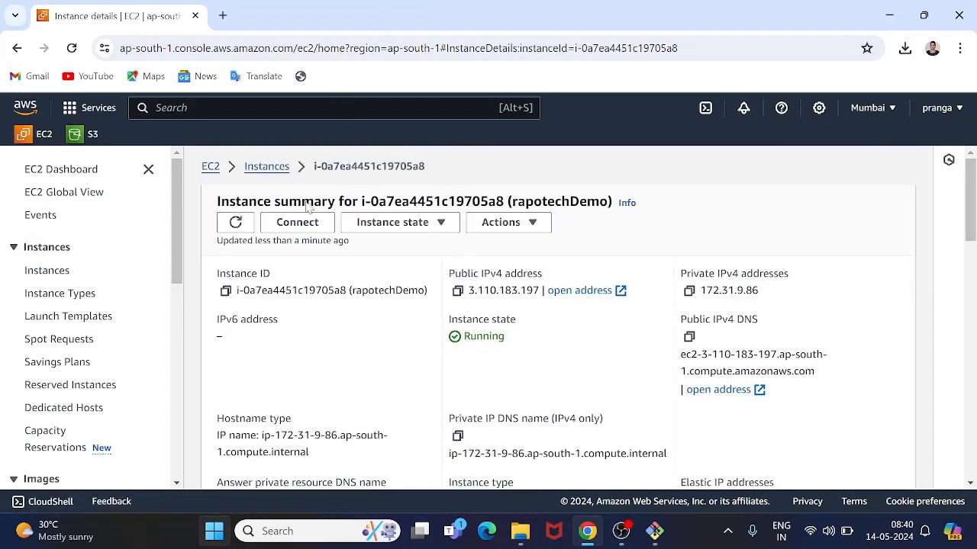
Open the Connect to instance page for rapotechDemo and review its SSH client instructions.
click(298, 223)
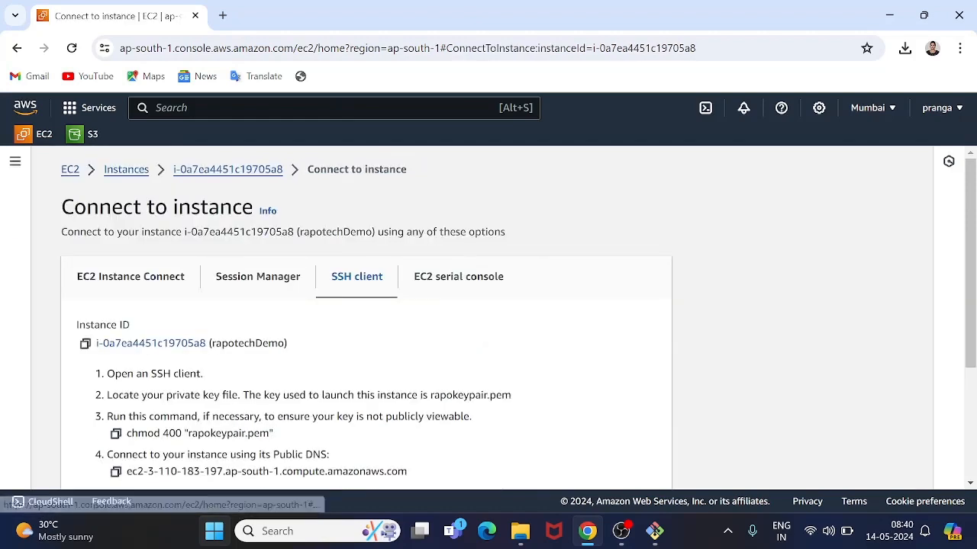
scroll(290, 412, down, 1)
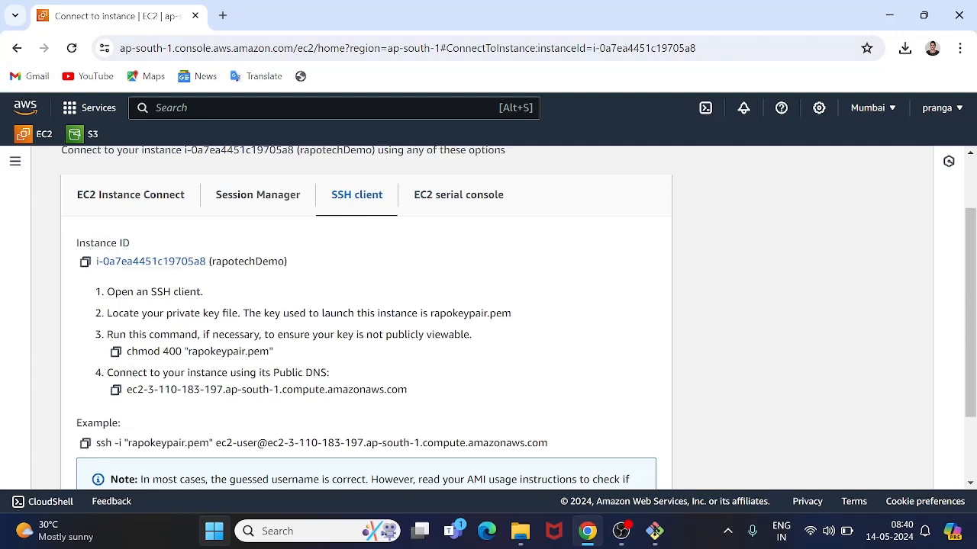
key(ctrl+plus)
key(ctrl+plus)
key(ctrl+plus)
Switch to Git Bash and close the terminal window that is open in the home directory.
click(655, 531)
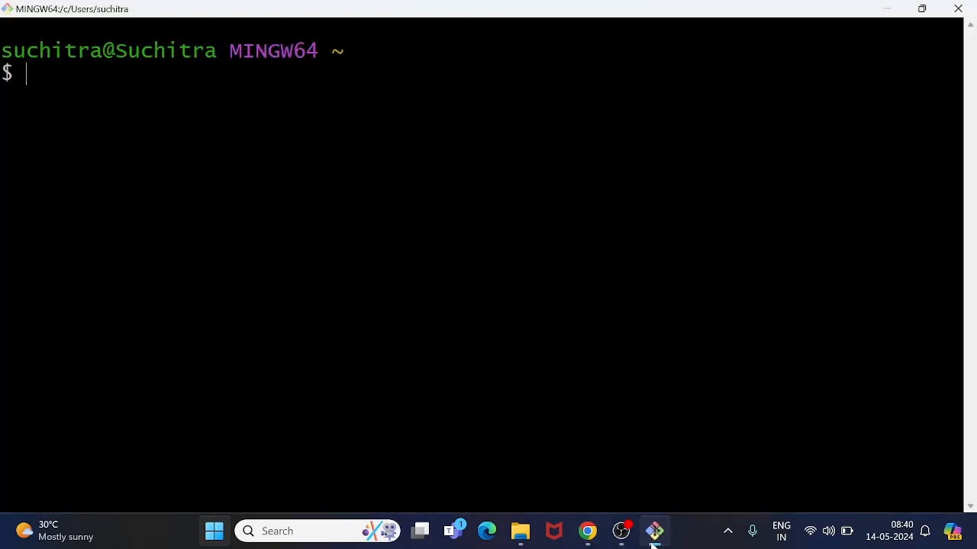
click(653, 540)
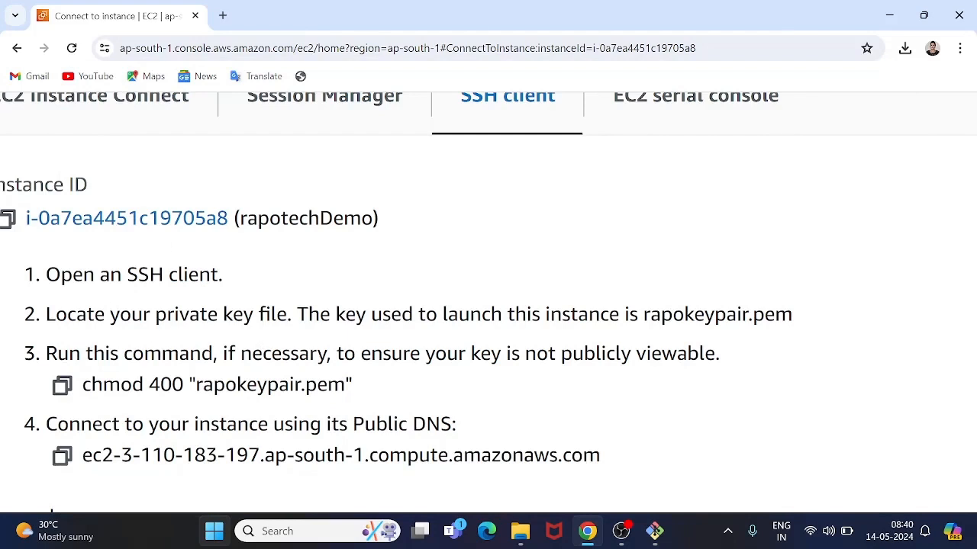
click(655, 534)
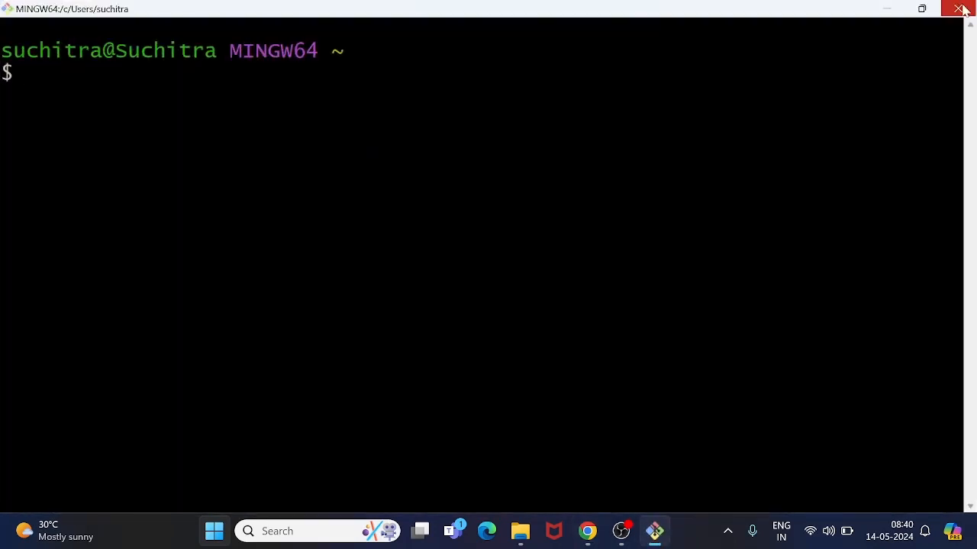
click(886, 8)
Open Git Bash in the Downloads folder that holds rapokeypair.pem from File Explorer and maximize the terminal.
click(555, 539)
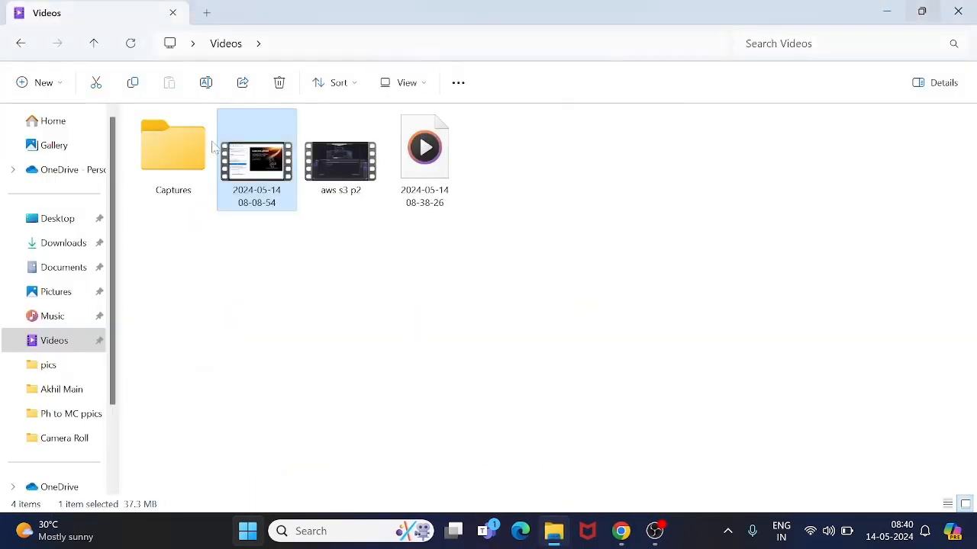
click(64, 244)
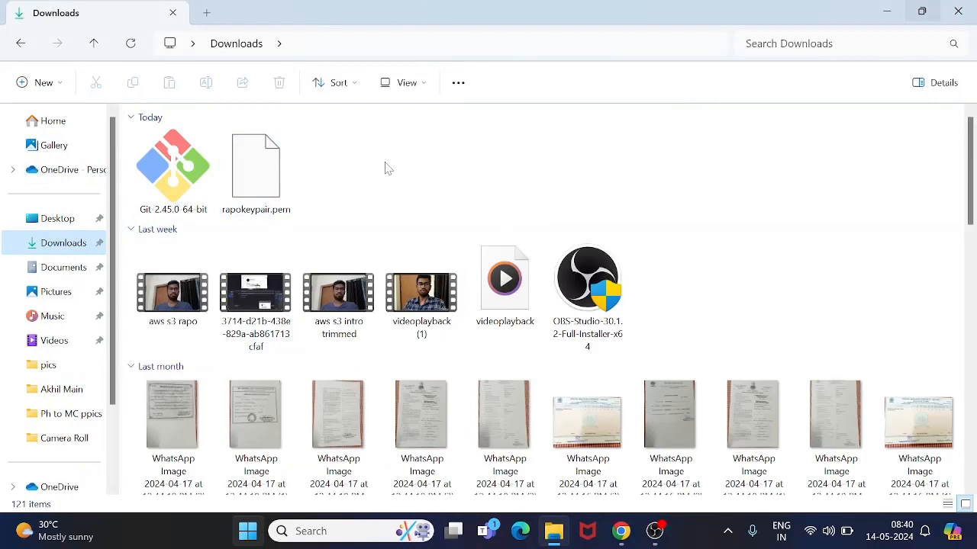
right_click(385, 168)
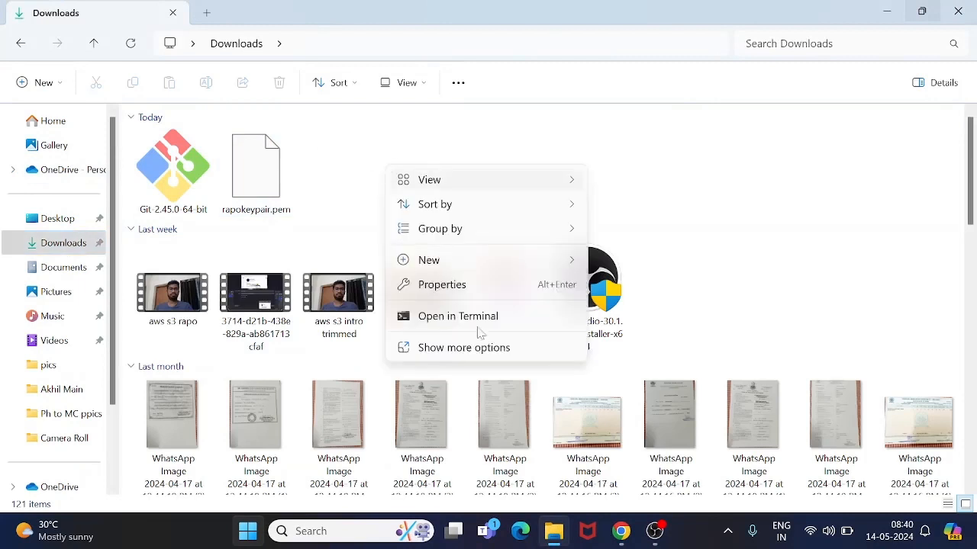
click(467, 350)
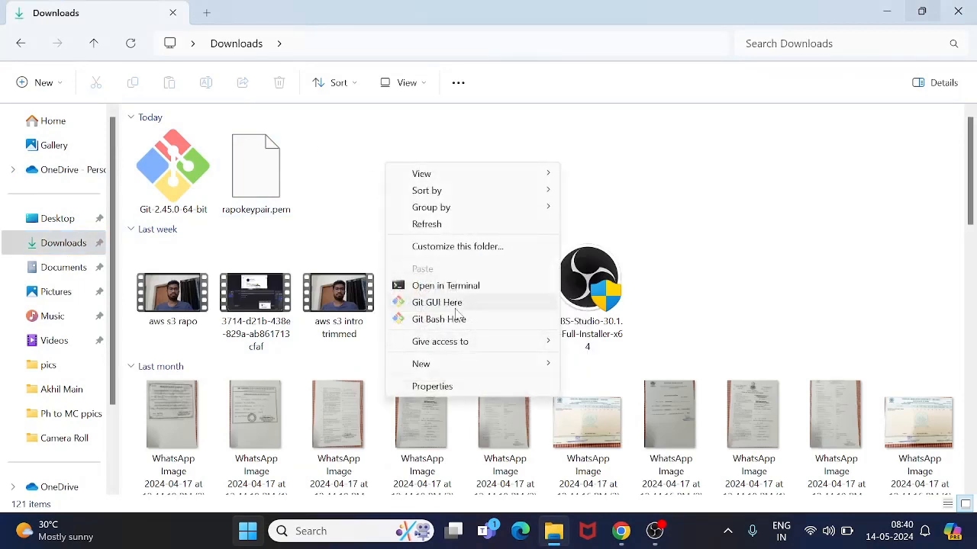
click(443, 321)
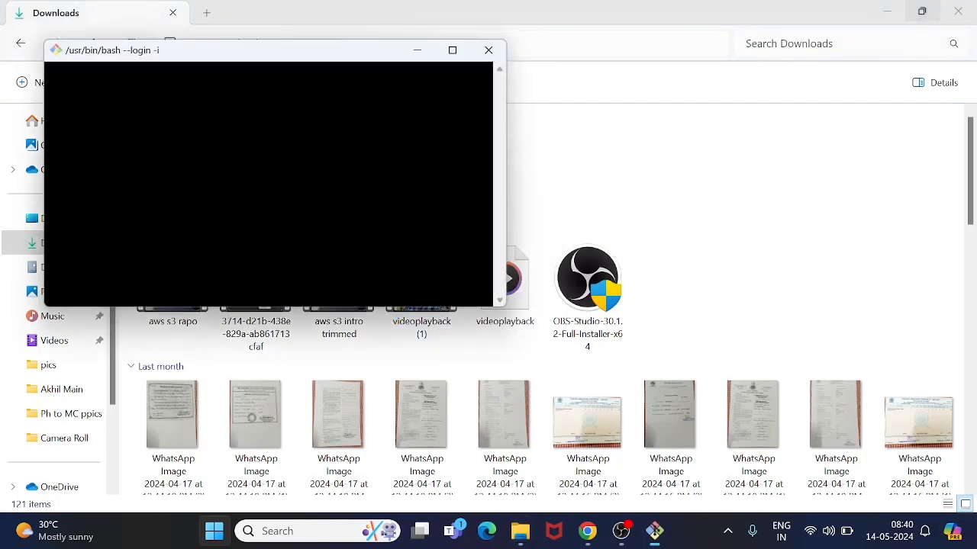
click(452, 48)
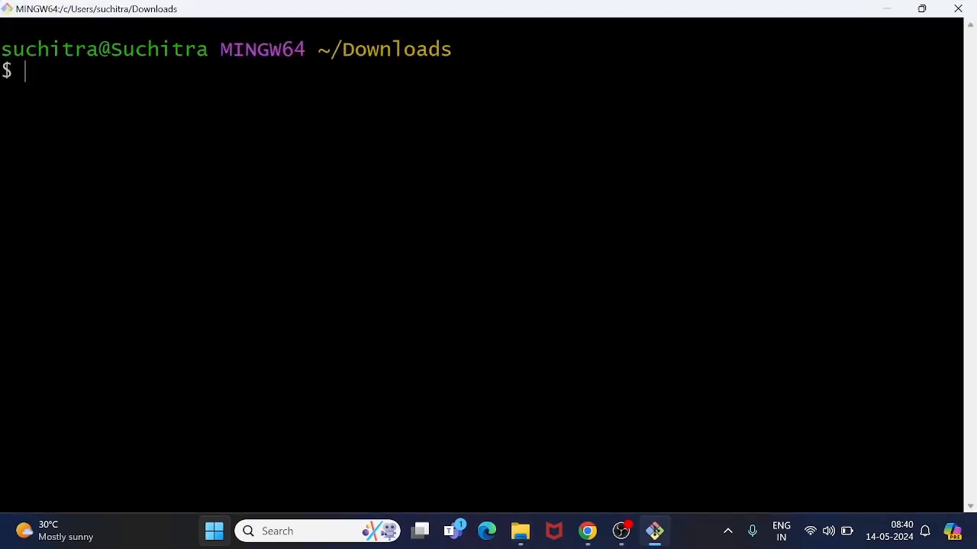
Switch to Chrome and copy the example SSH command from rapotechDemo's connection instructions.
click(587, 531)
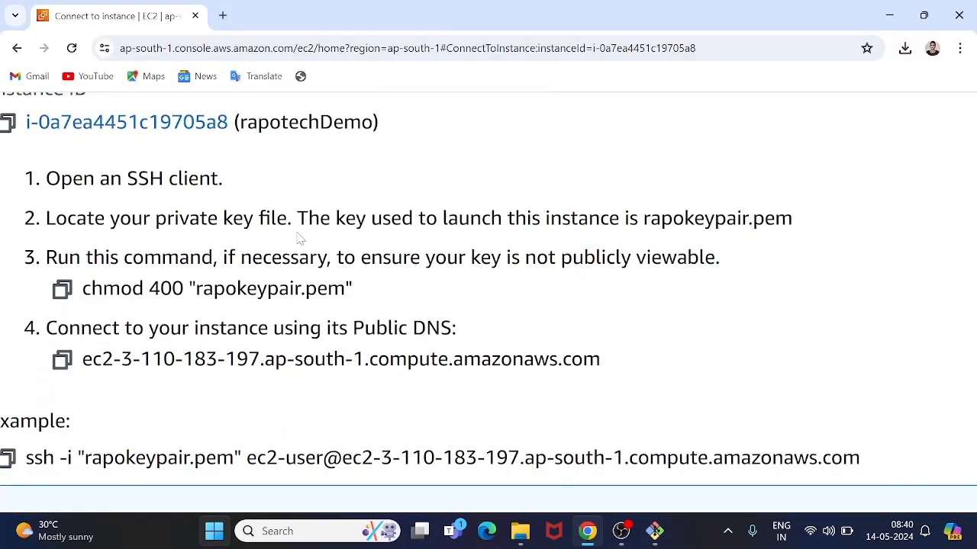
scroll(300, 238, down, 1)
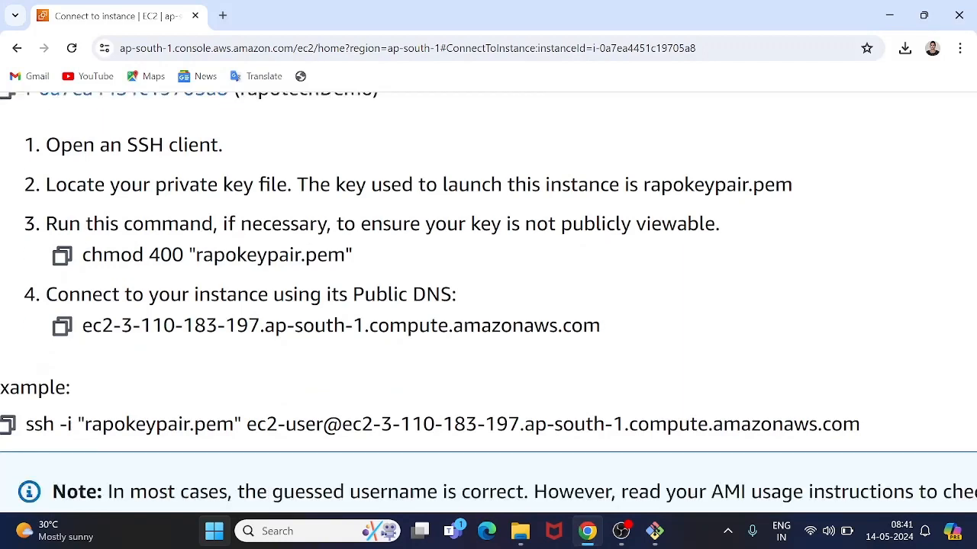
scroll(229, 306, left, 2)
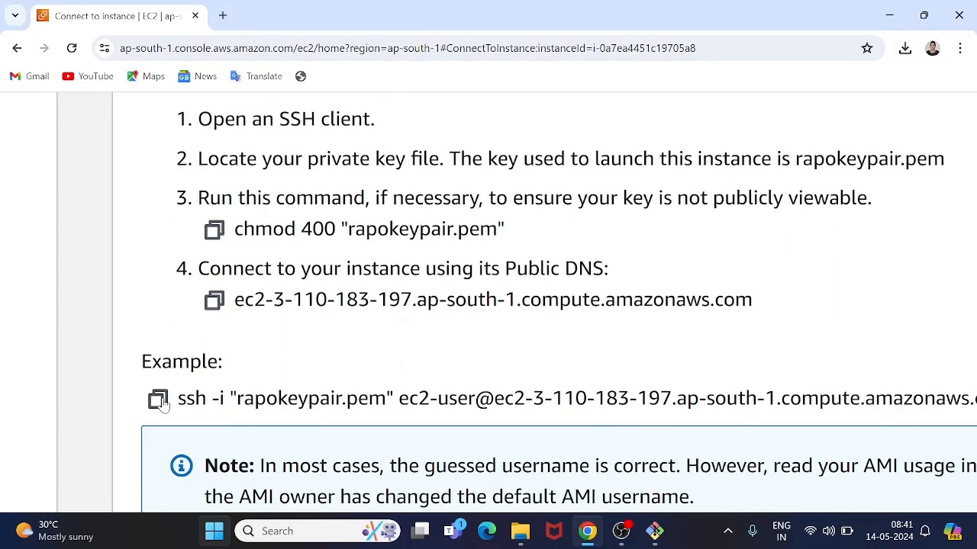
click(158, 398)
key(ctrl+0)
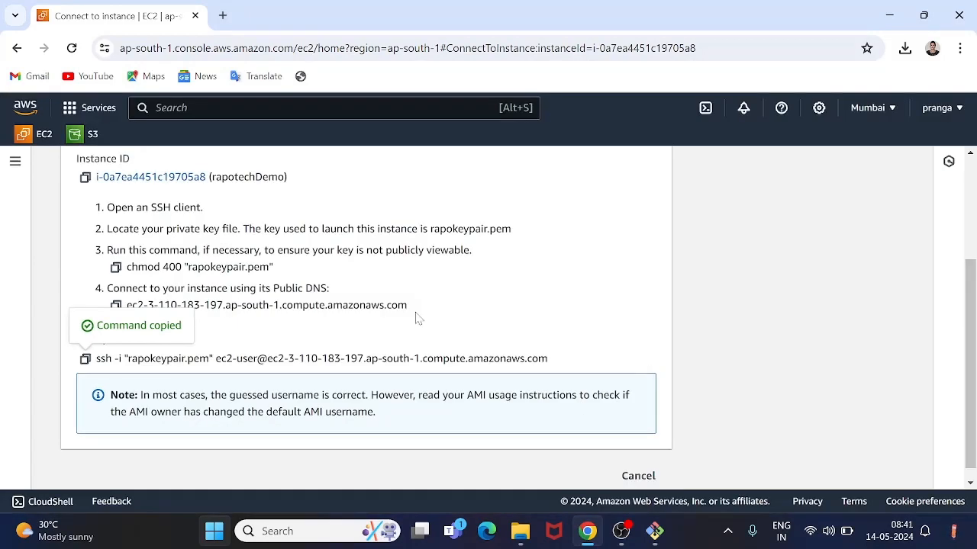
Connect to the instance from Git Bash by running the copied ssh -i "rapokeypair.pem" command for ec2-user at its public DNS.
click(654, 531)
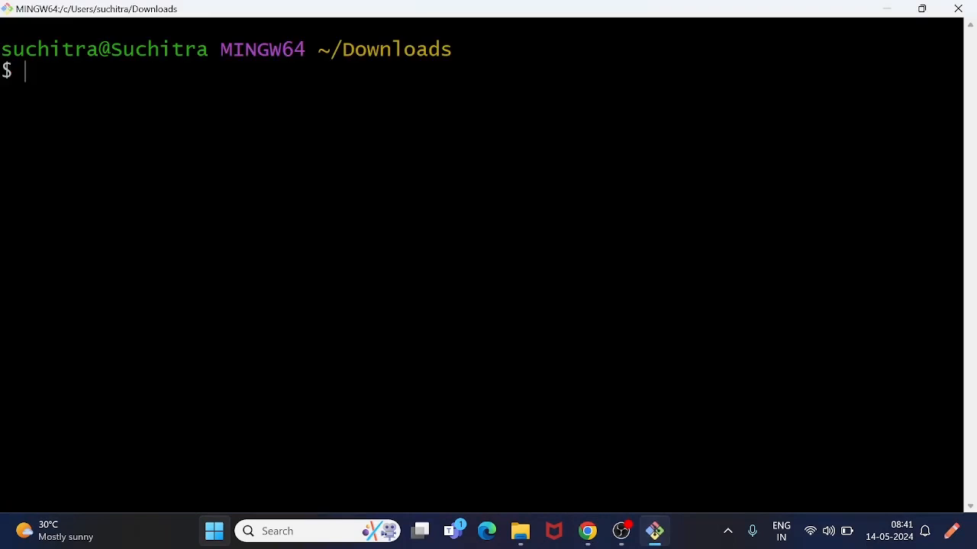
key(shift+Insert)
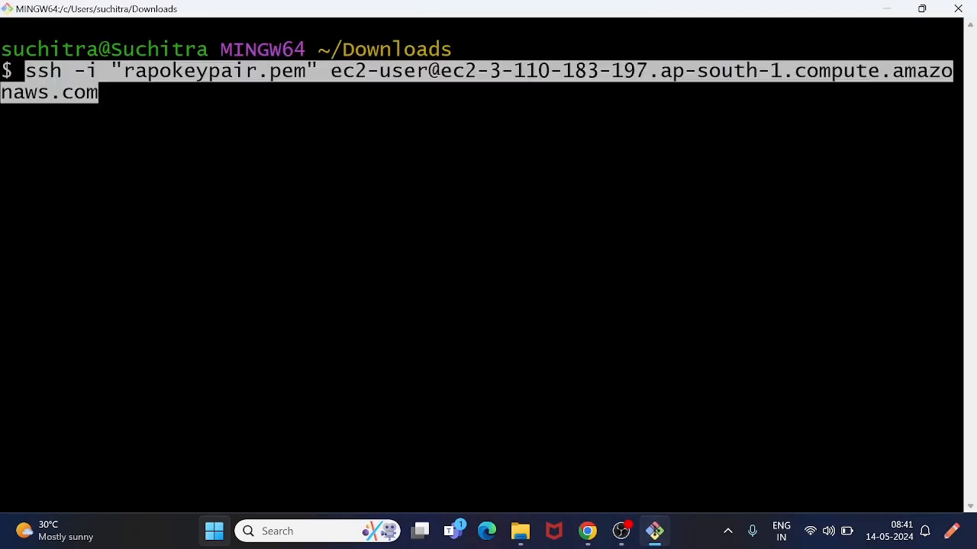
key(Return)
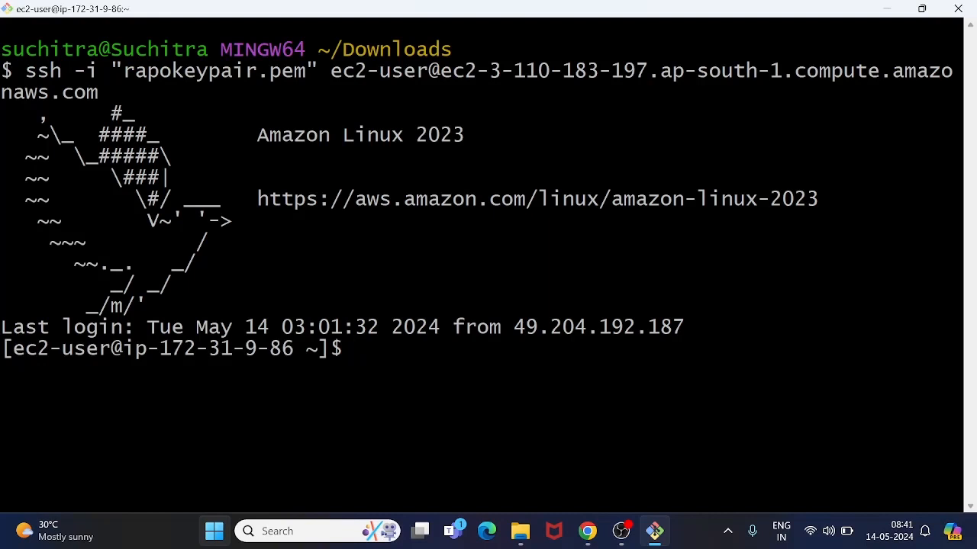
Create an empty file named file3 on the instance with touch, listing the directory before and after.
text(ls)
key(Return)
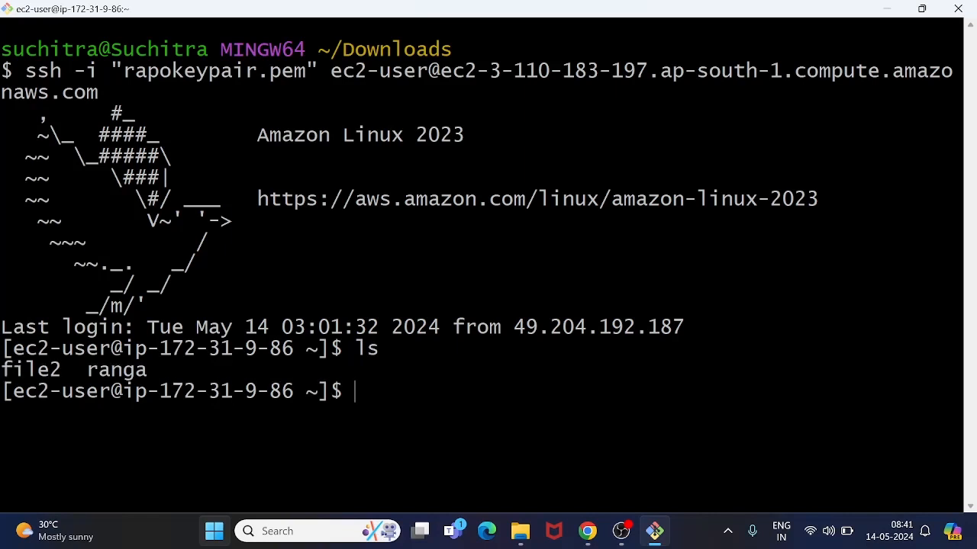
mouse_move(420, 531)
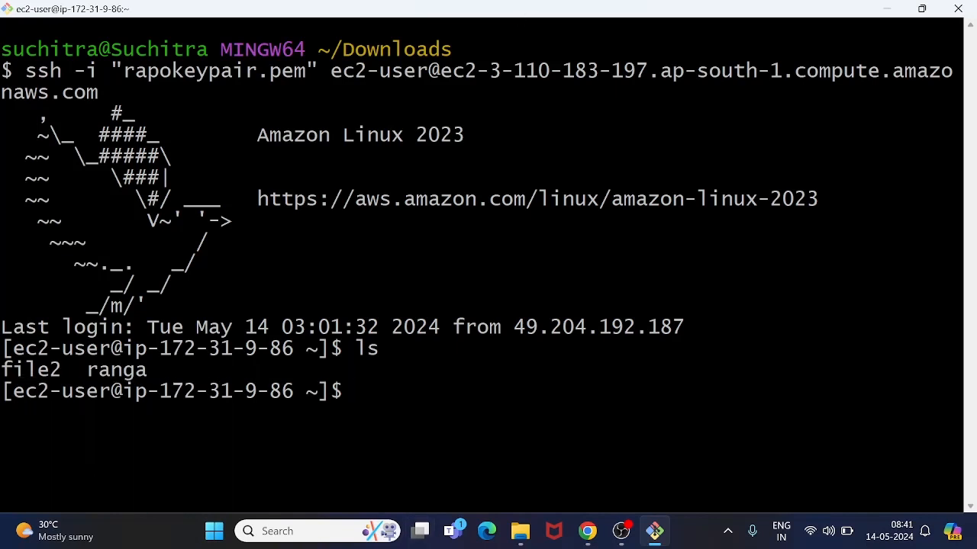
text(touch file3)
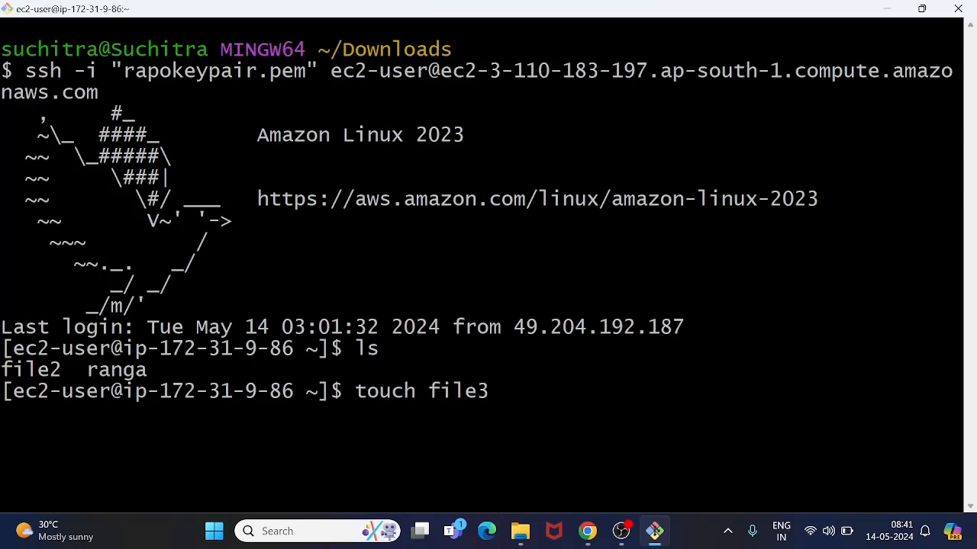
key(Return)
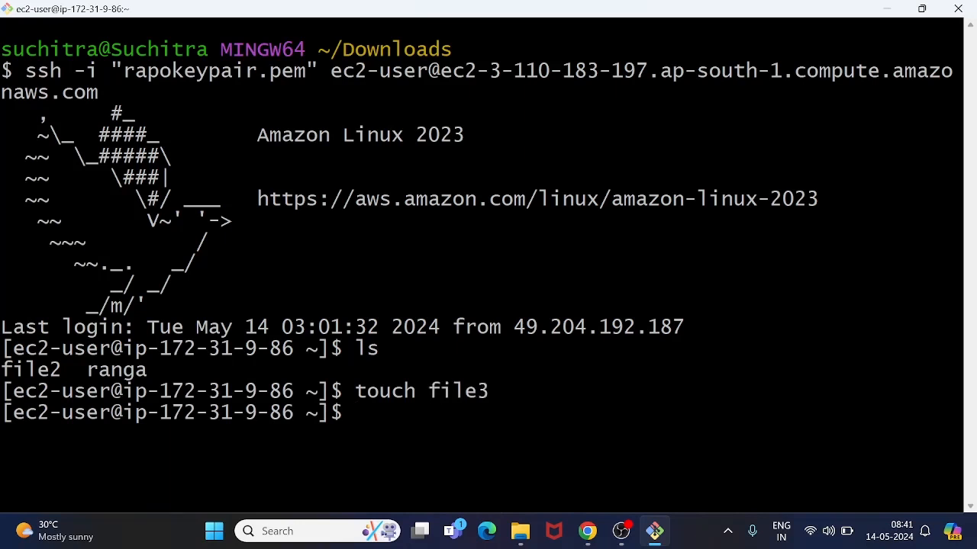
text(ls)
key(Return)
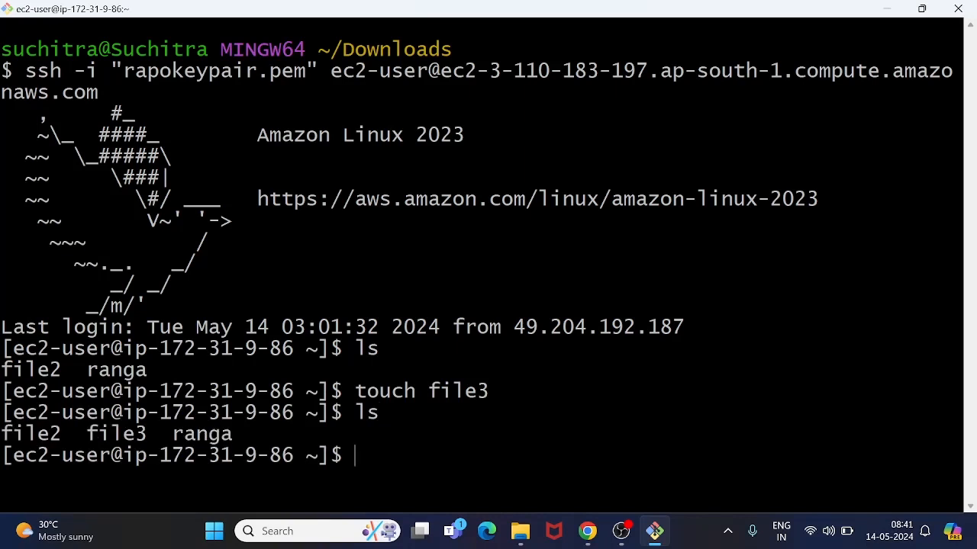
Remove the file ranga from the instance with rm and list the directory contents.
text(rm ranga)
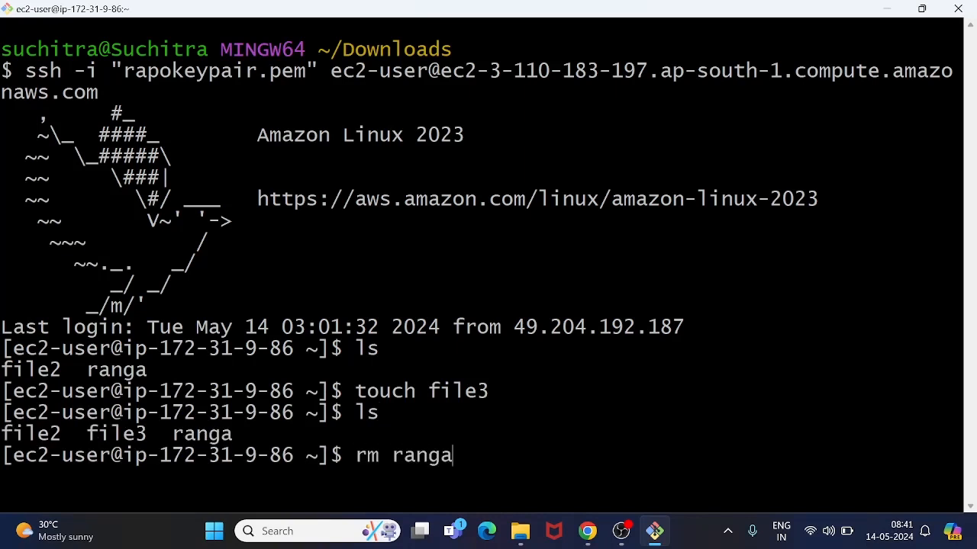
key(Return)
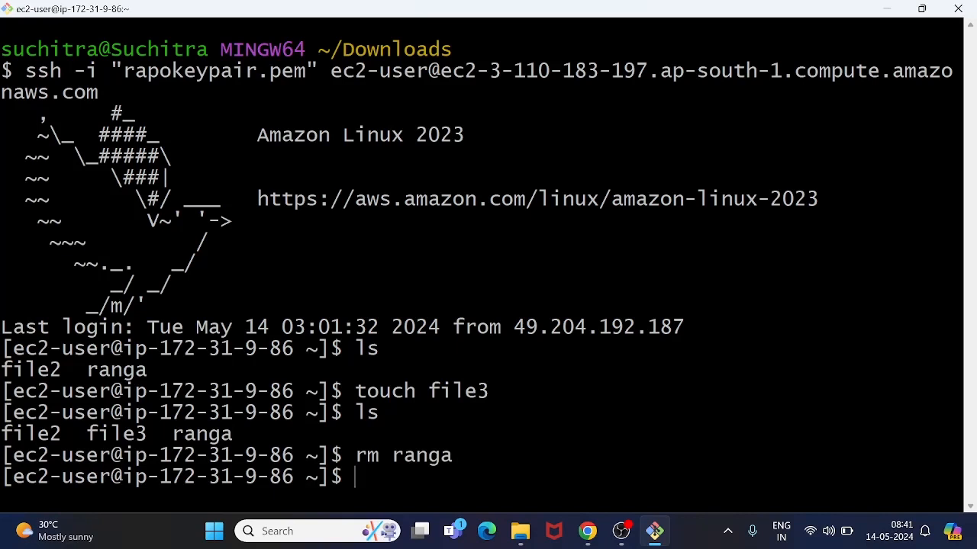
text(ls)
key(Return)
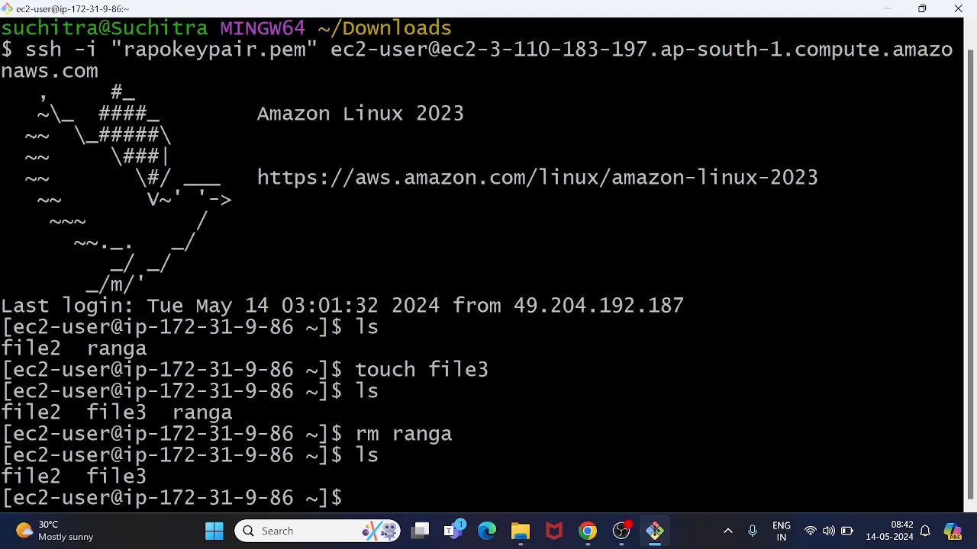
Overwrite file2 using cat> with the first line "welcome to aws devops ec2 instance demo session. by rapotechmine youtube".
text(cat>file2)
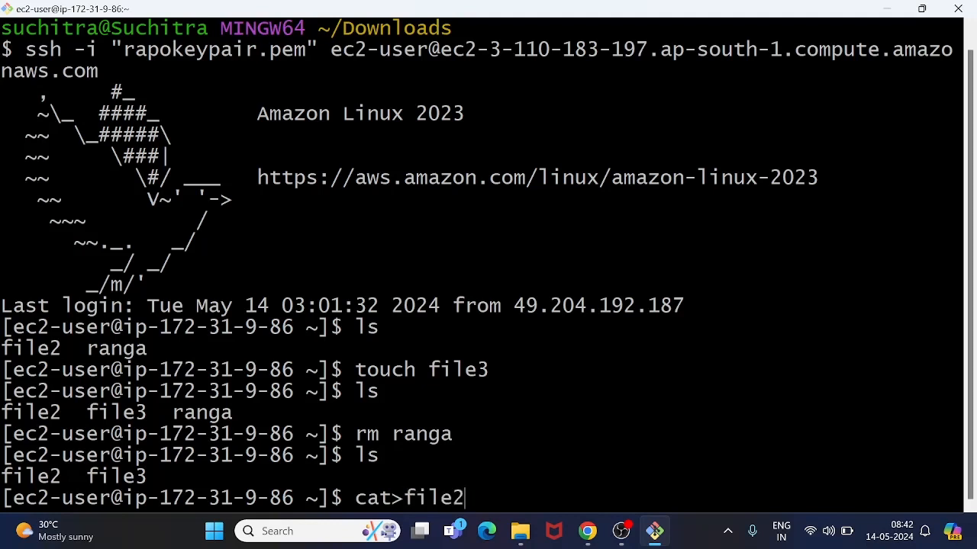
key(Return)
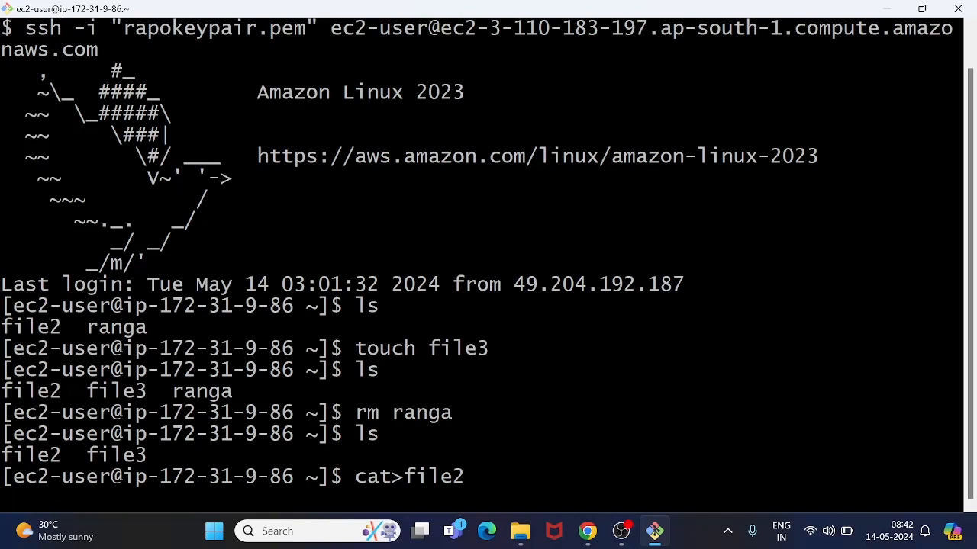
text(welcom)
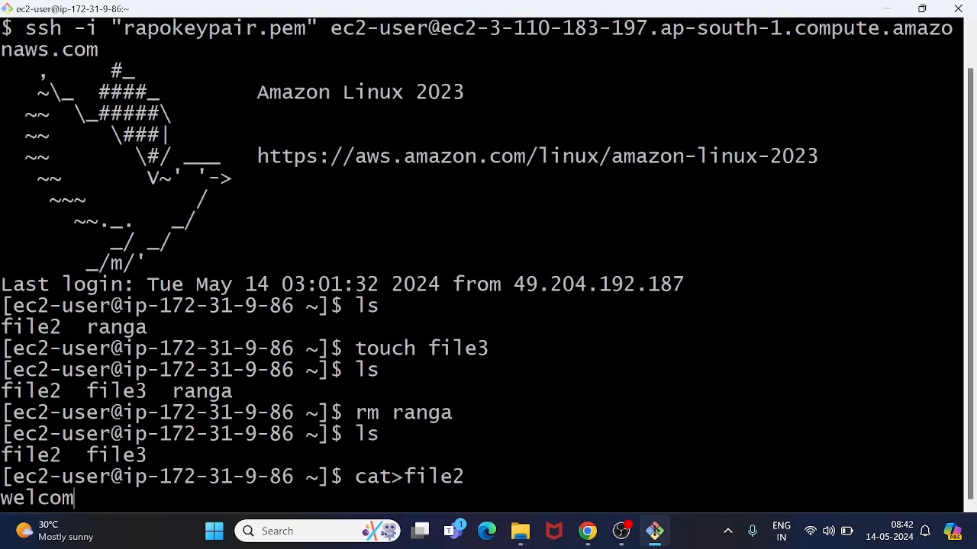
text(e to aws)
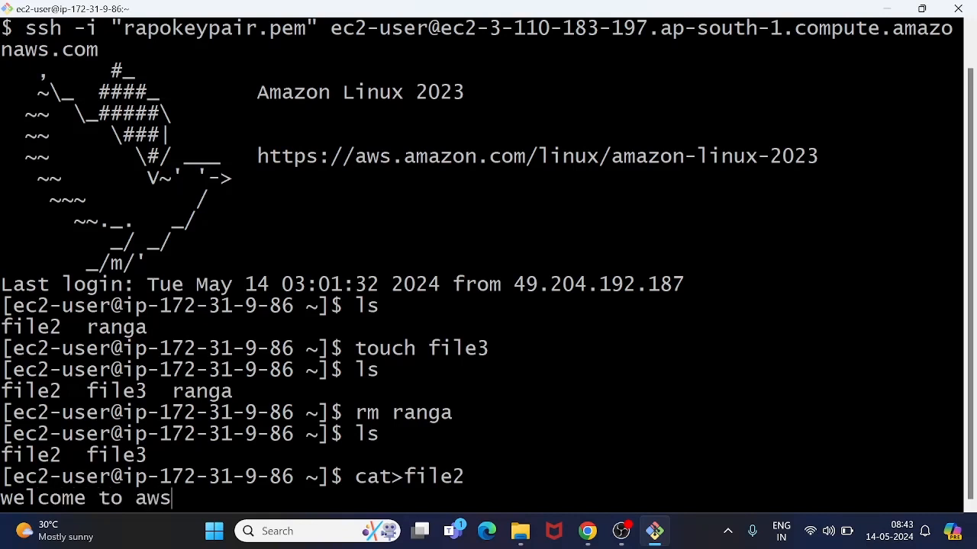
text( devops)
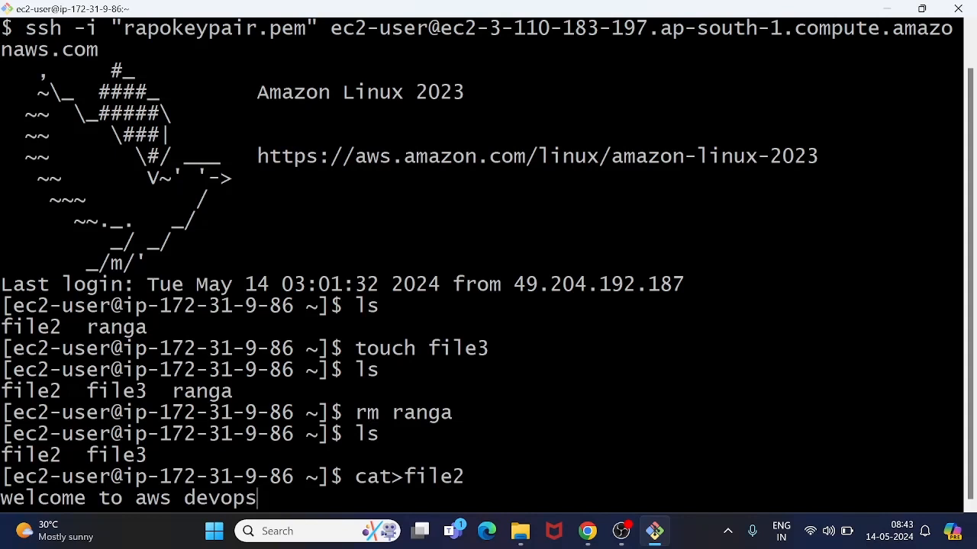
text( ec2 instance)
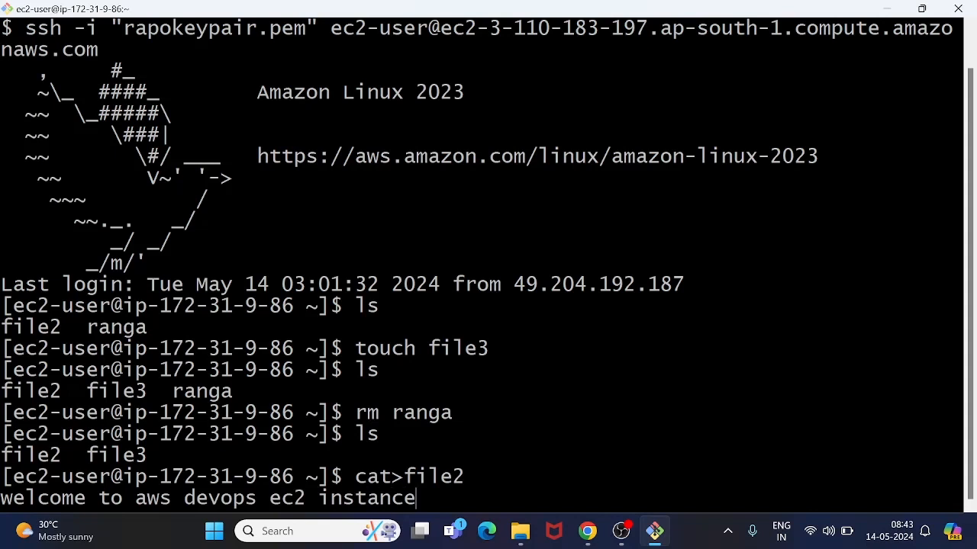
text( demo session)
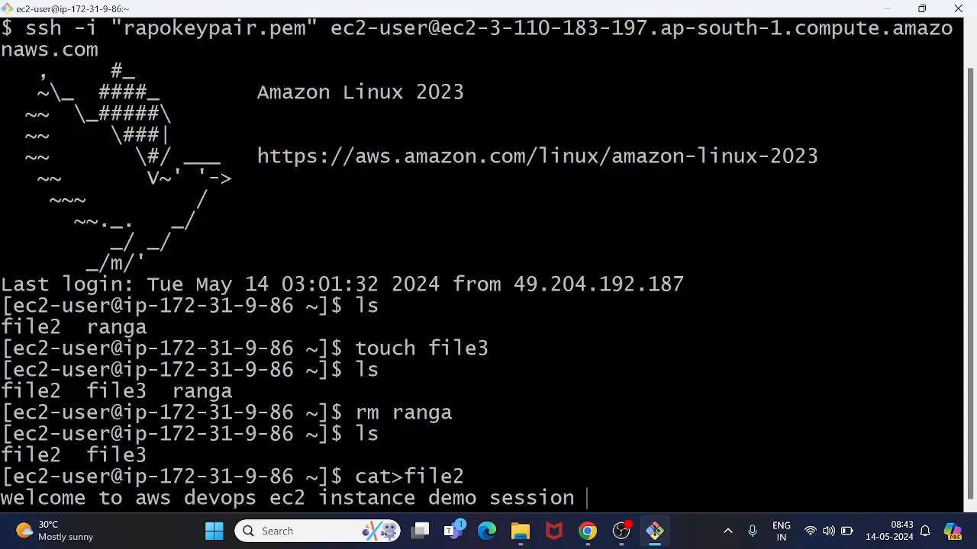
key(BackSpace)
text(. y)
key(BackSpace)
text(by rapotech)
text(m)
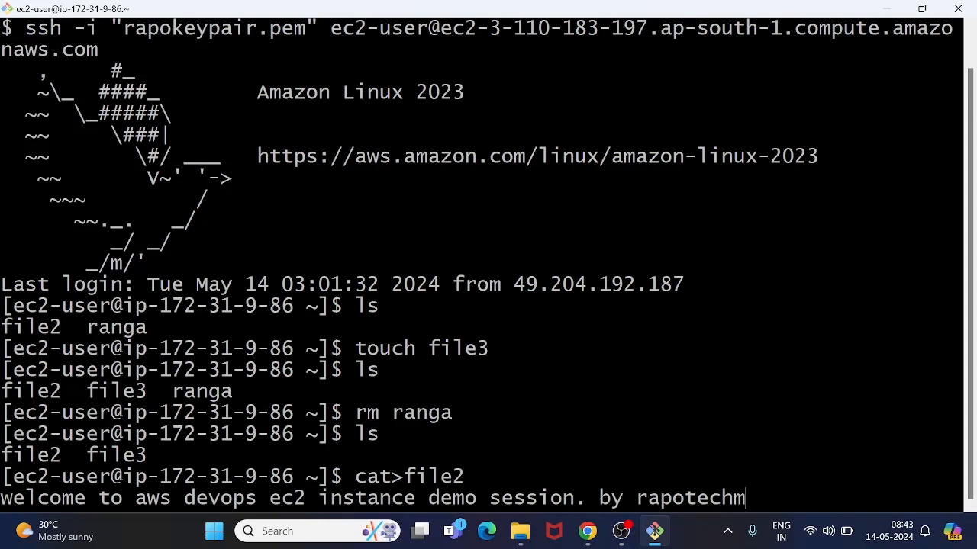
text(ine youtubr)
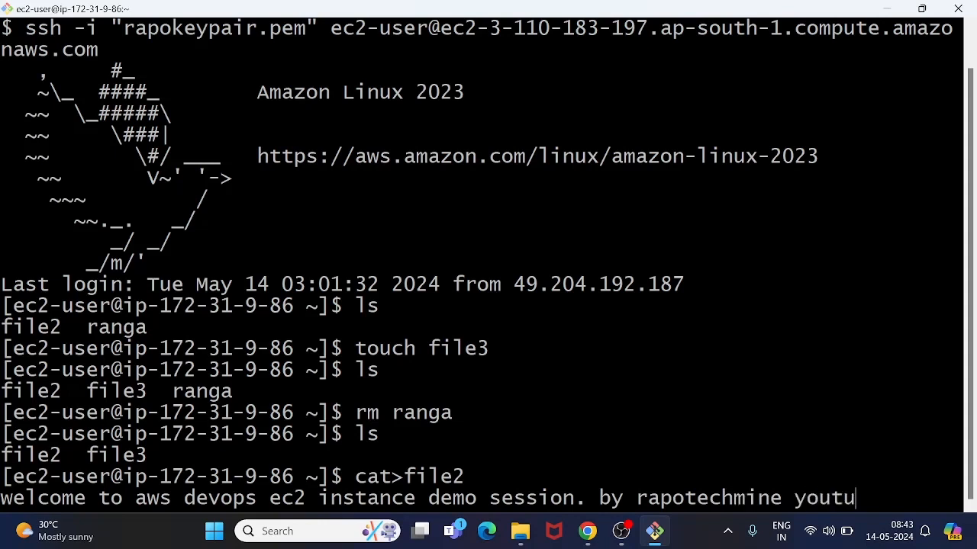
key(BackSpace)
text(e)
key(Return)
Add "channel" as the second line of file2 and end the cat input.
text(ch)
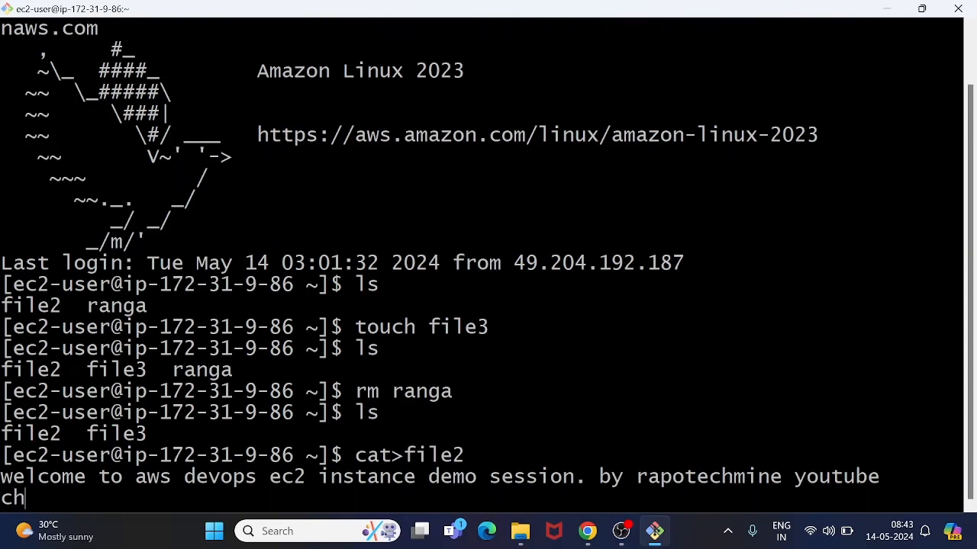
text(annel)
key(Return)
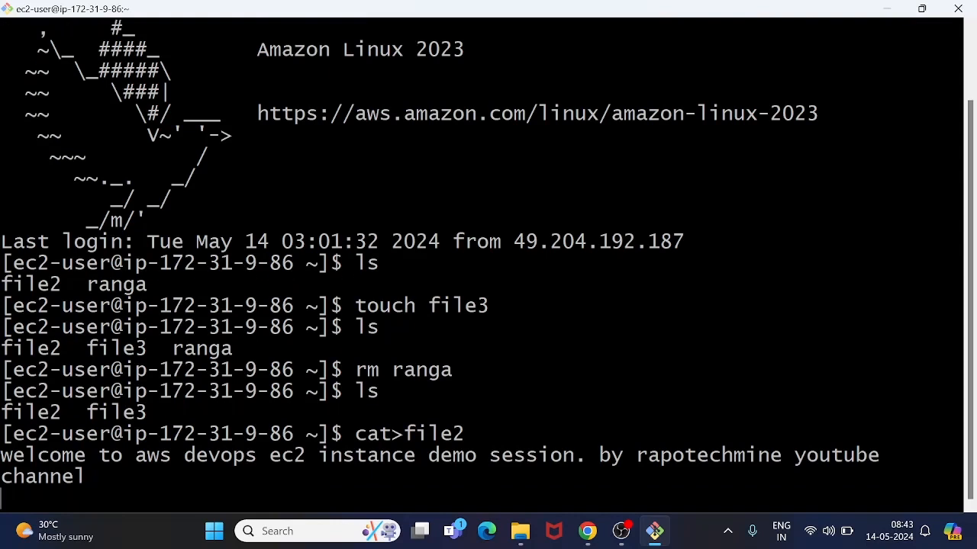
key(ctrl+d)
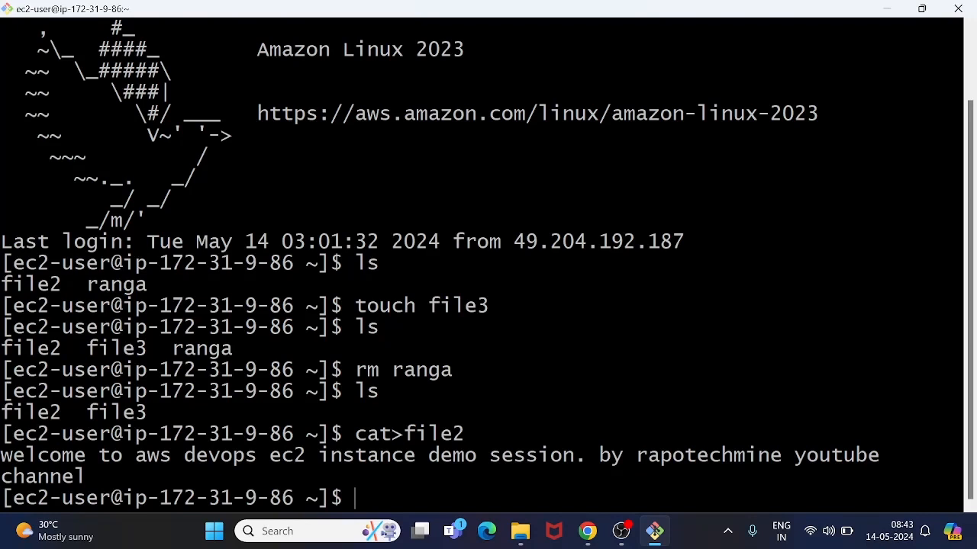
Check how the shell interprets the ls command by running type ls.
text(type ;)
key(BackSpace)
text(ls)
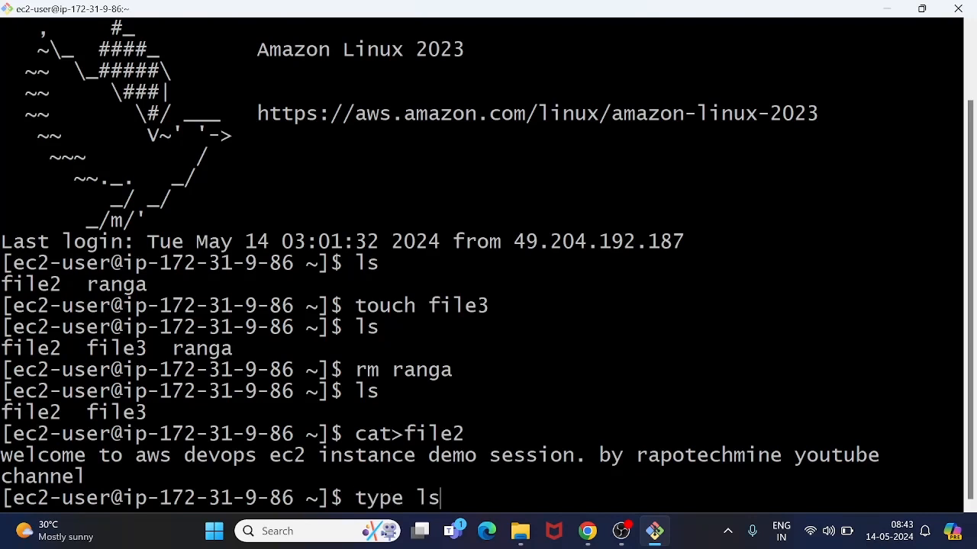
key(Return)
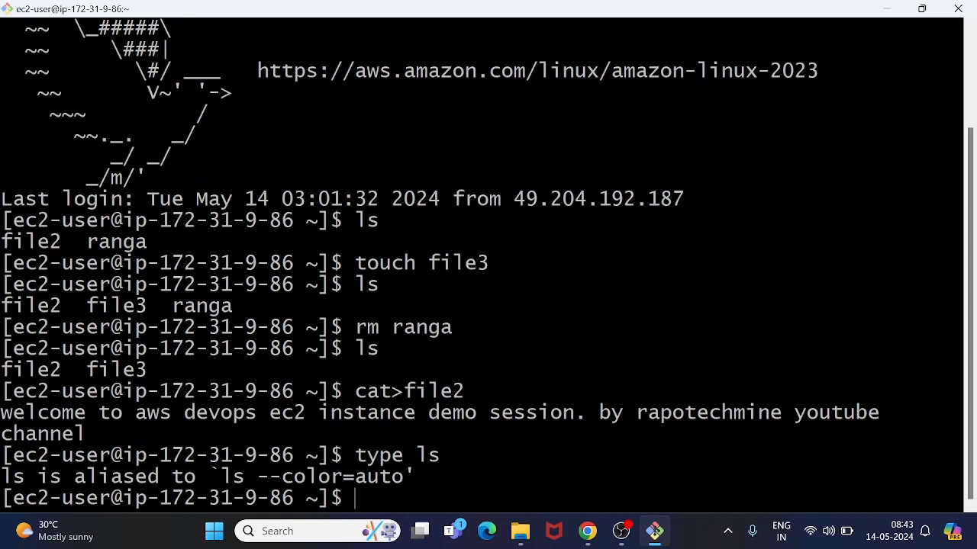
Try running file2 as a command, and display the file's contents with cat.
text(file2)
key(Return)
text(\)
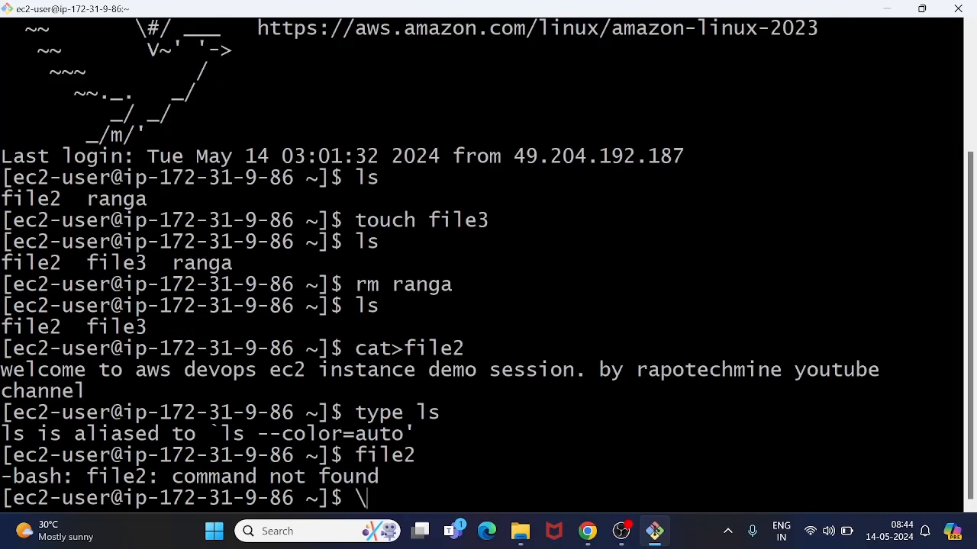
key(BackSpace)
text(cat file)
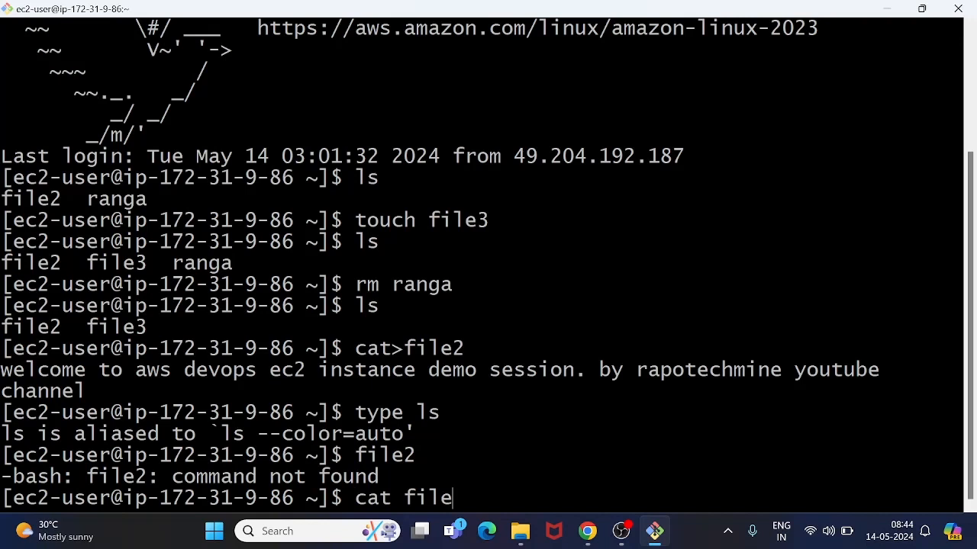
text(2)
key(Return)
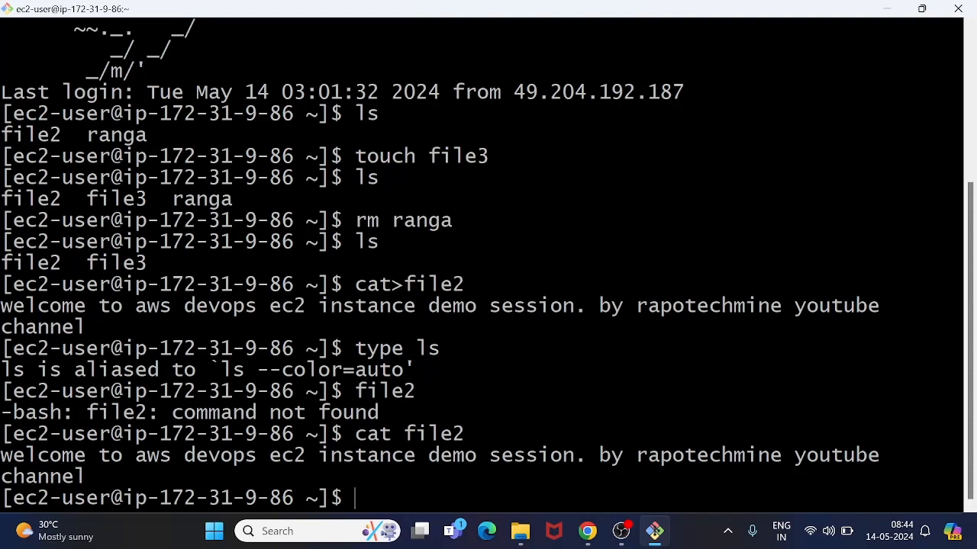
Open file2 in the vi editor and enter insert mode.
text(vi file2)
key(Return)
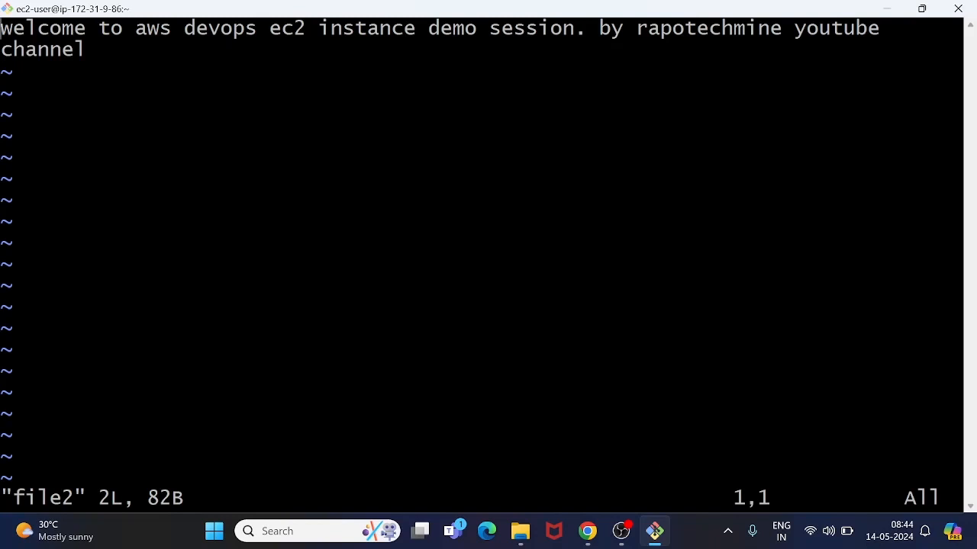
key(a)
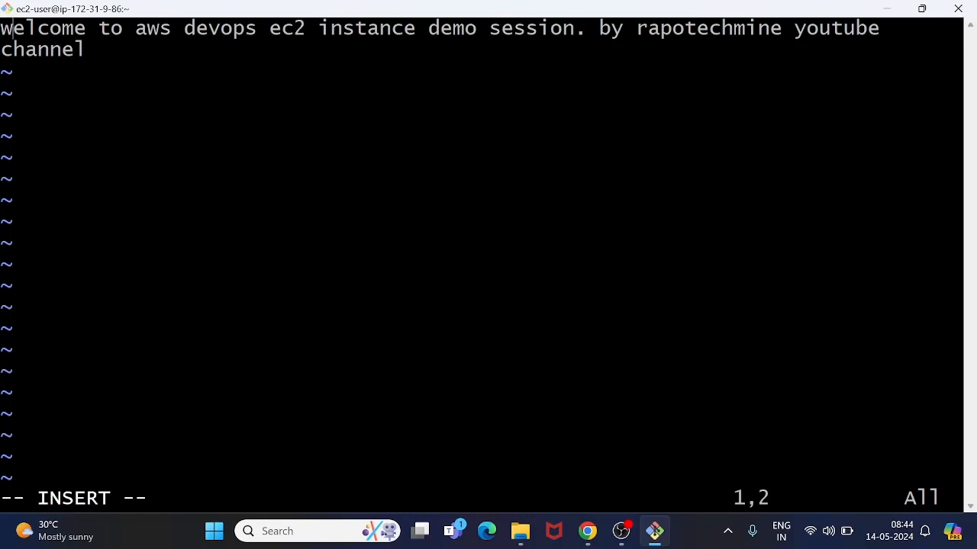
key(Insert)
text(sa)
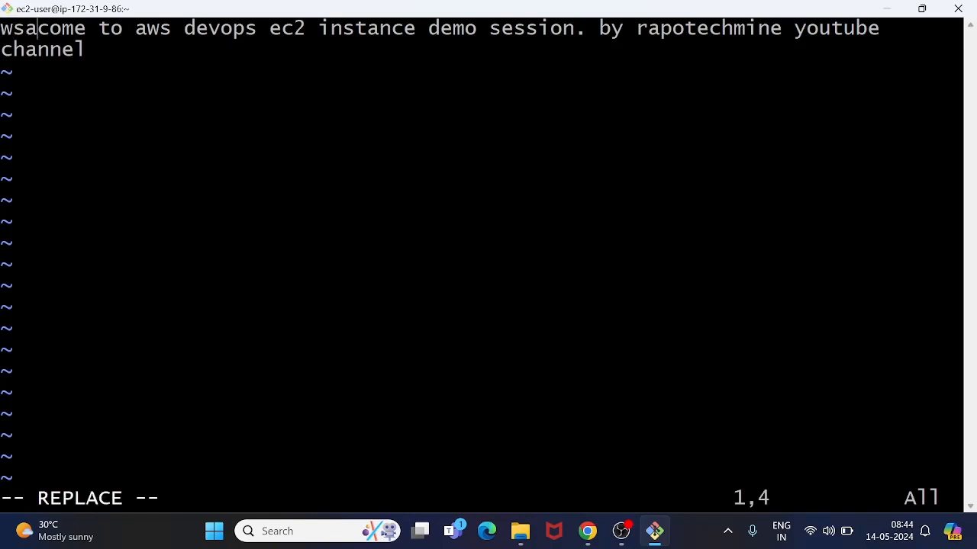
key(BackSpace)
key(BackSpace)
Insert the text "ranga techmine rapo techmine" before "channel" on the second line of file2.
key(Down)
key(Up)
key(Down)
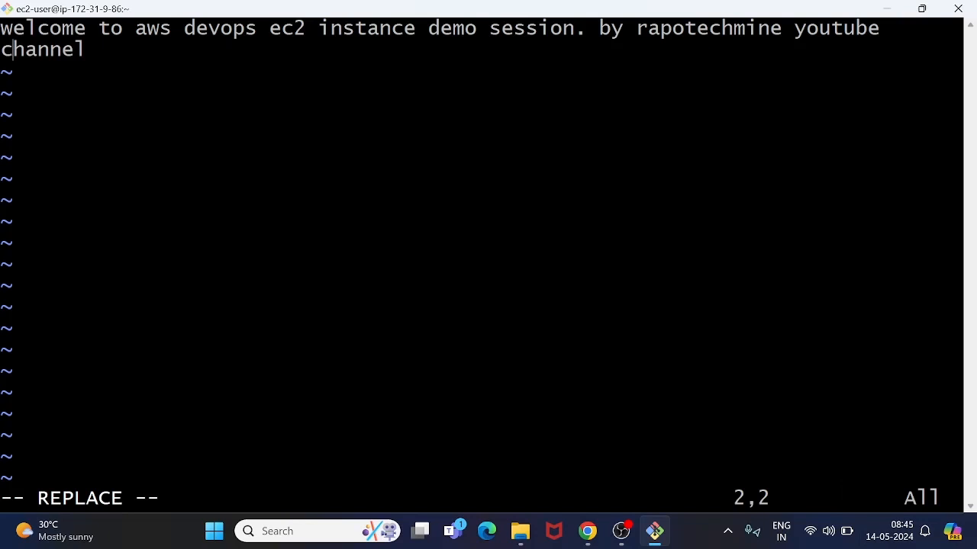
key(Escape)
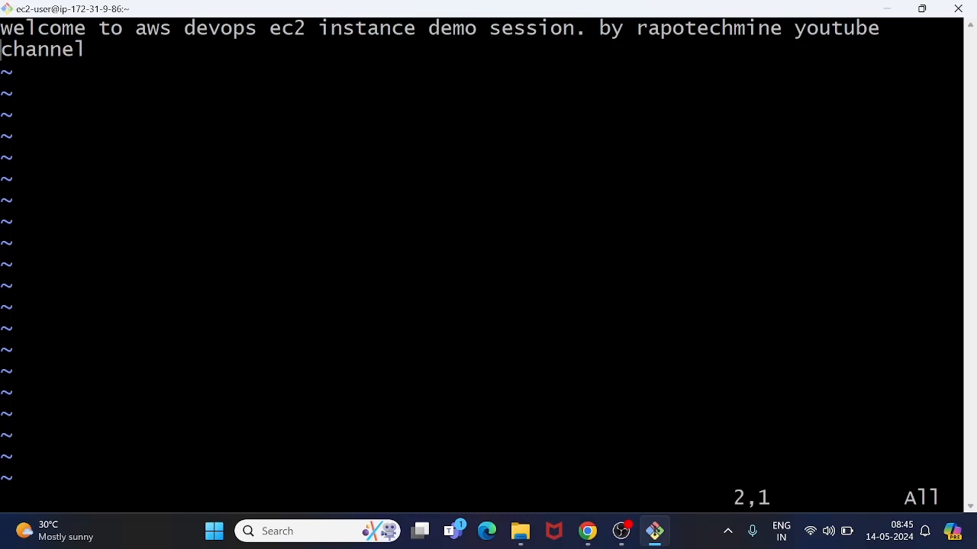
key(i)
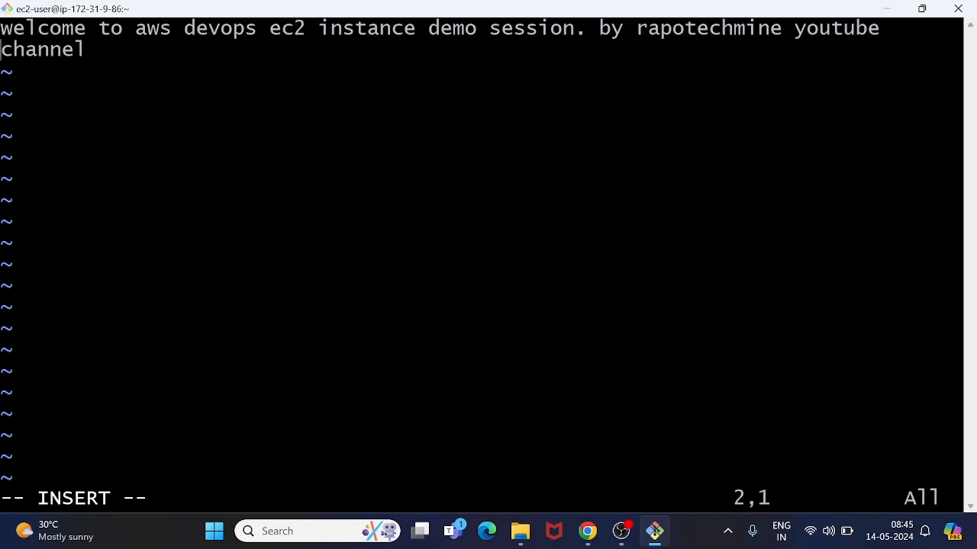
text(ranga )
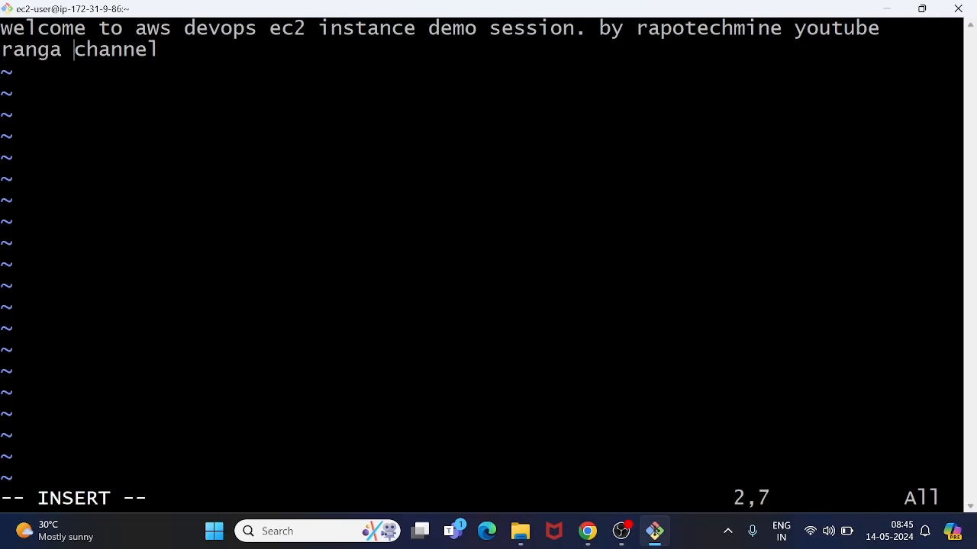
text(tech)
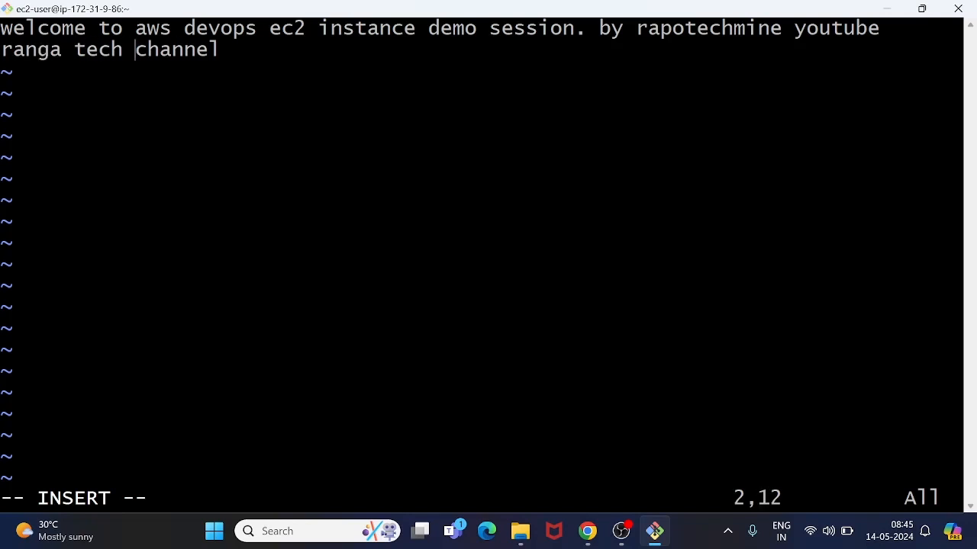
key(BackSpace)
text(mine )
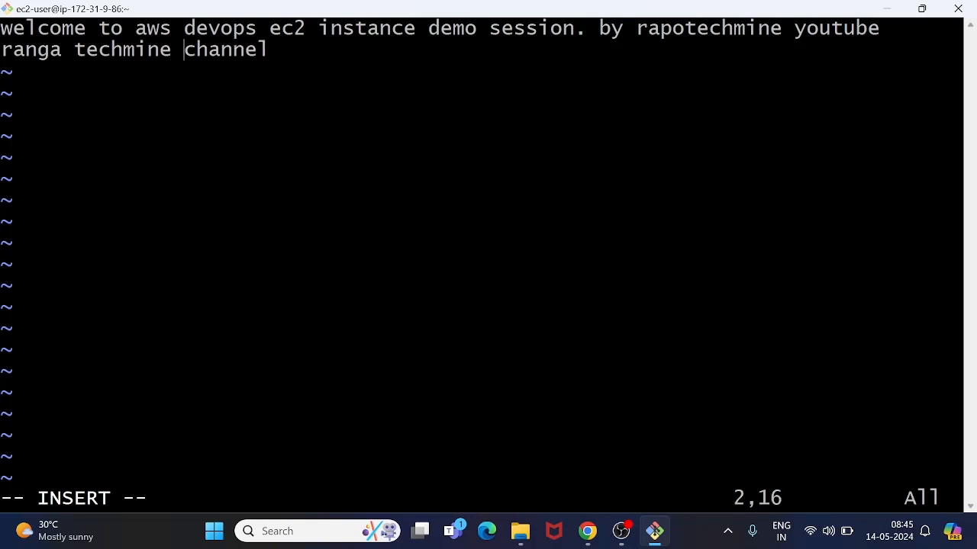
text(rapo te)
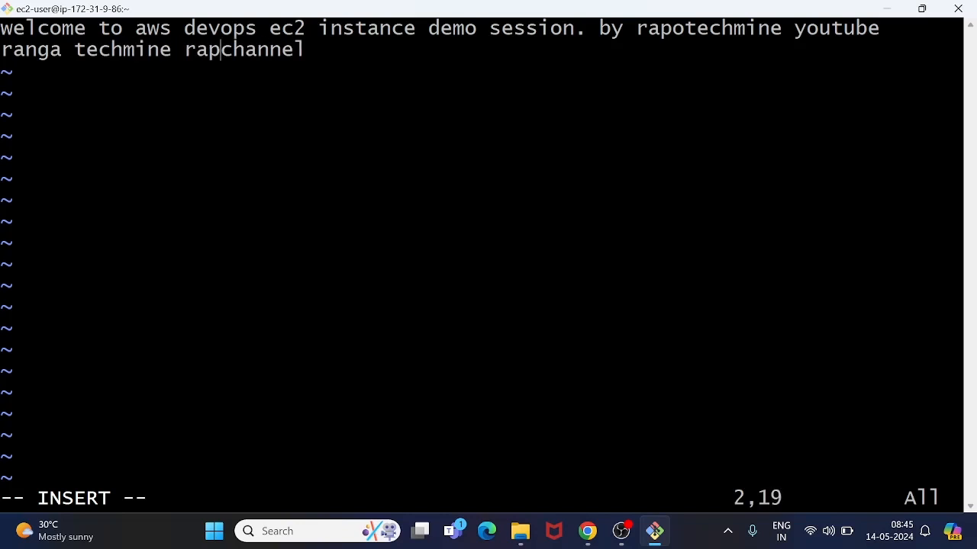
text(c)
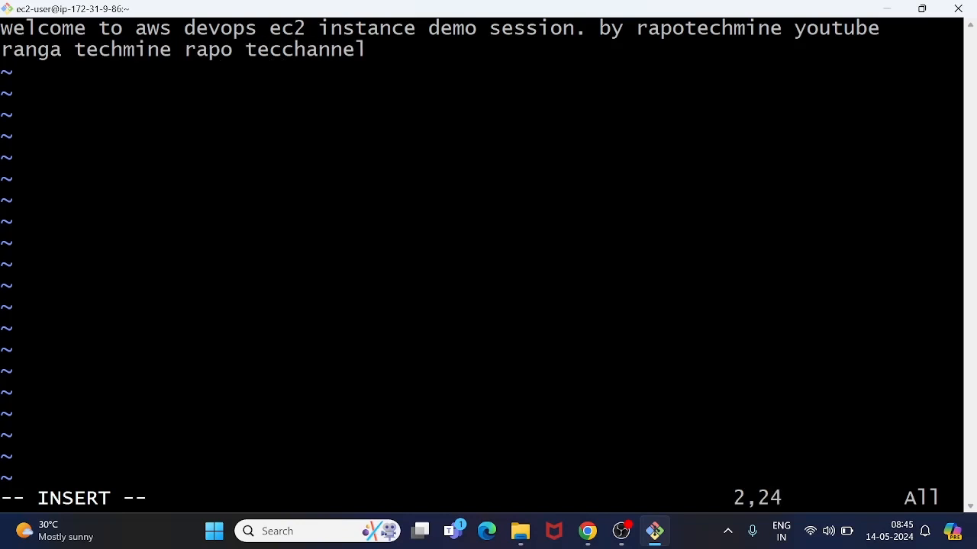
text(hmn)
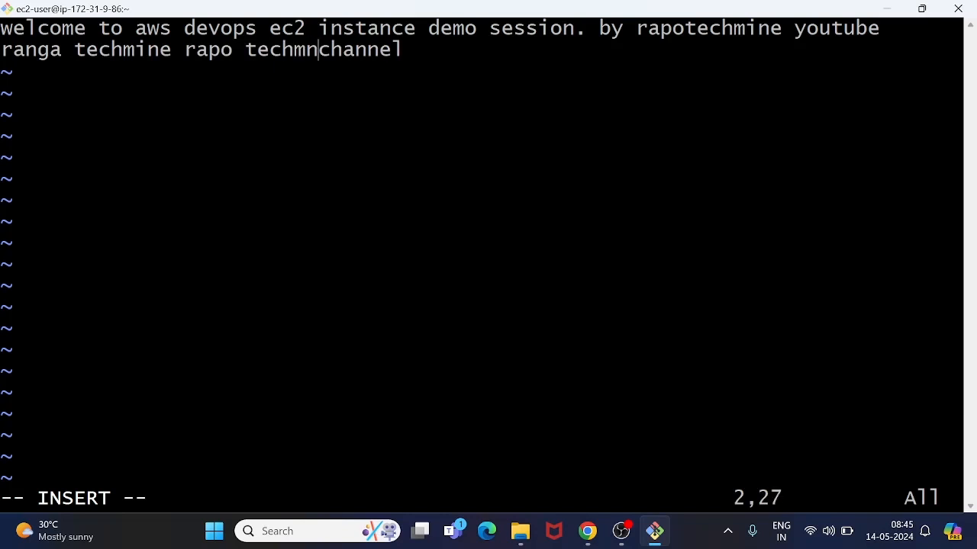
key(BackSpace)
text(ine)
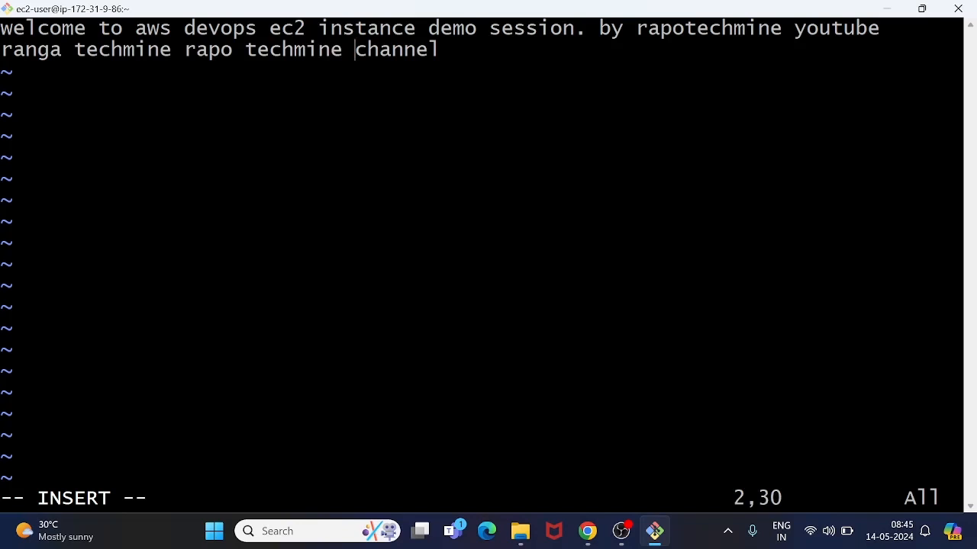
Save file2 and quit vi with :wq, and display the edited file with cat.
key(Escape)
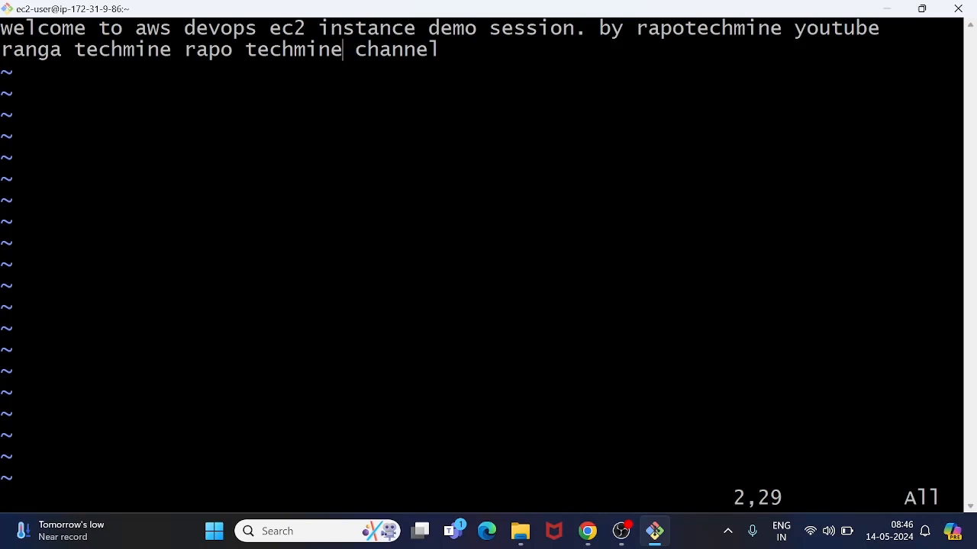
text(:w)
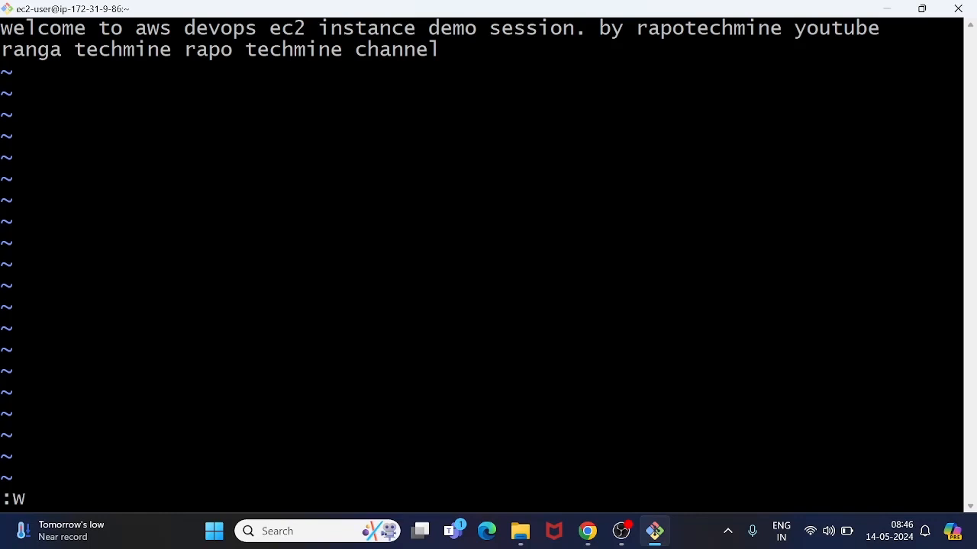
text(q)
key(Return)
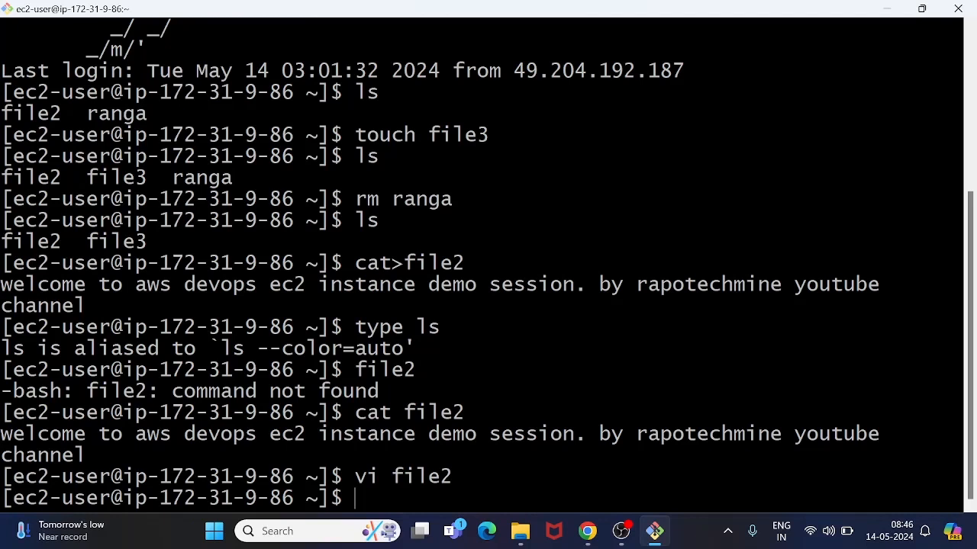
text(cat file2)
key(Return)
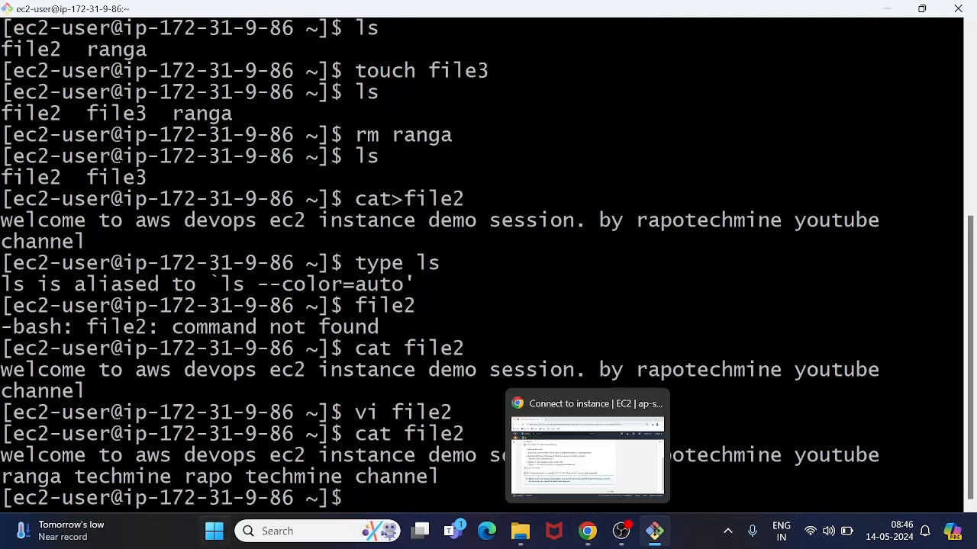
Find and open Notepad on the local computer.
click(309, 533)
text(note)
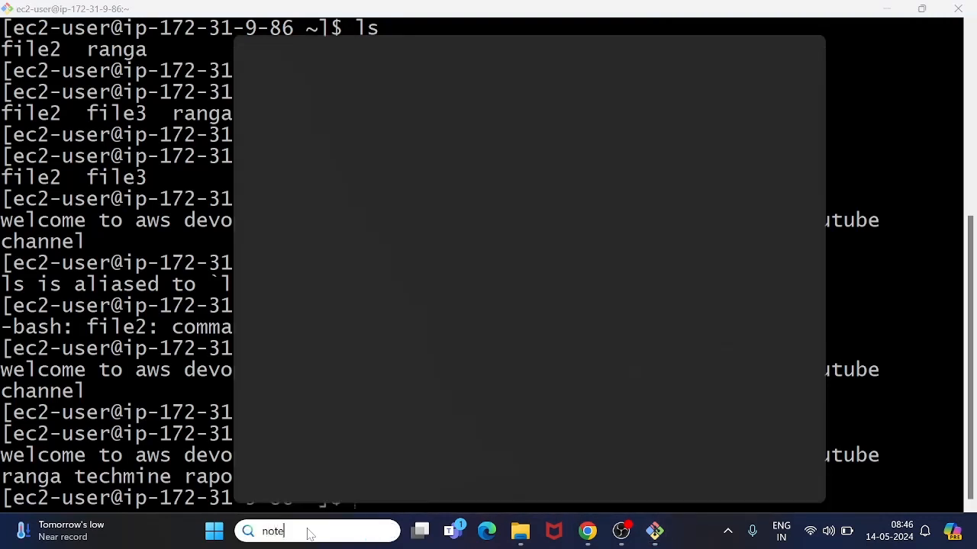
key(Escape)
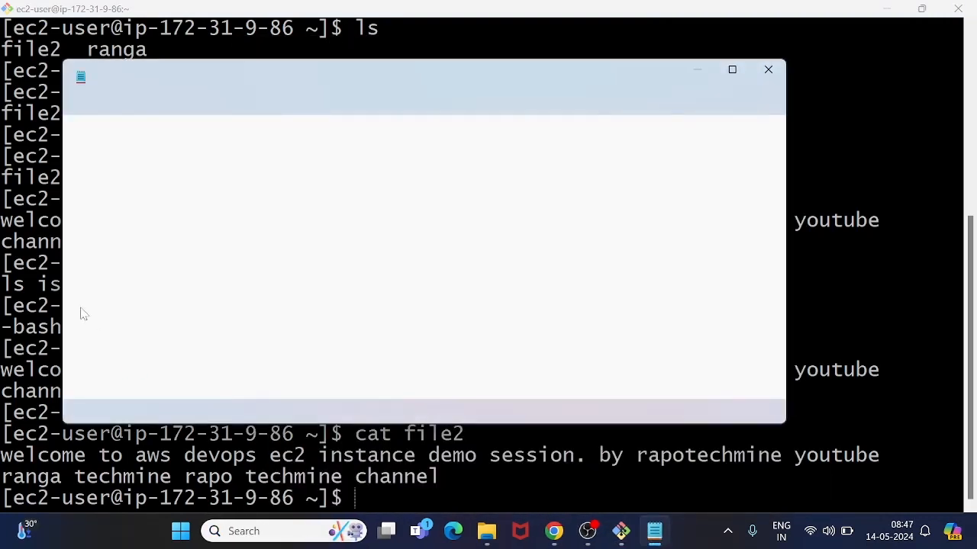
Replace the entire content of the jenkins note with ":wq", and minimize the Notepad window.
key(ctrl+End)
key(ctrl+a)
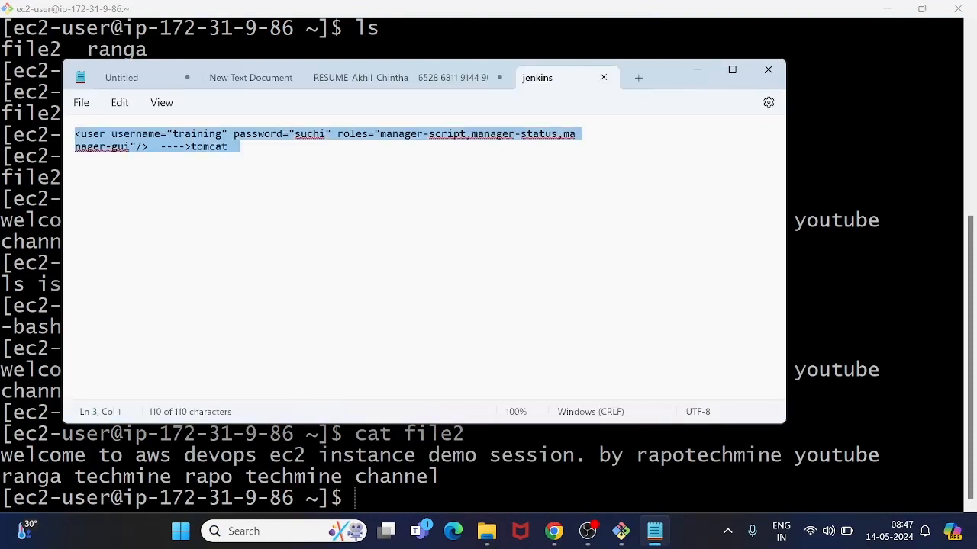
key(Delete)
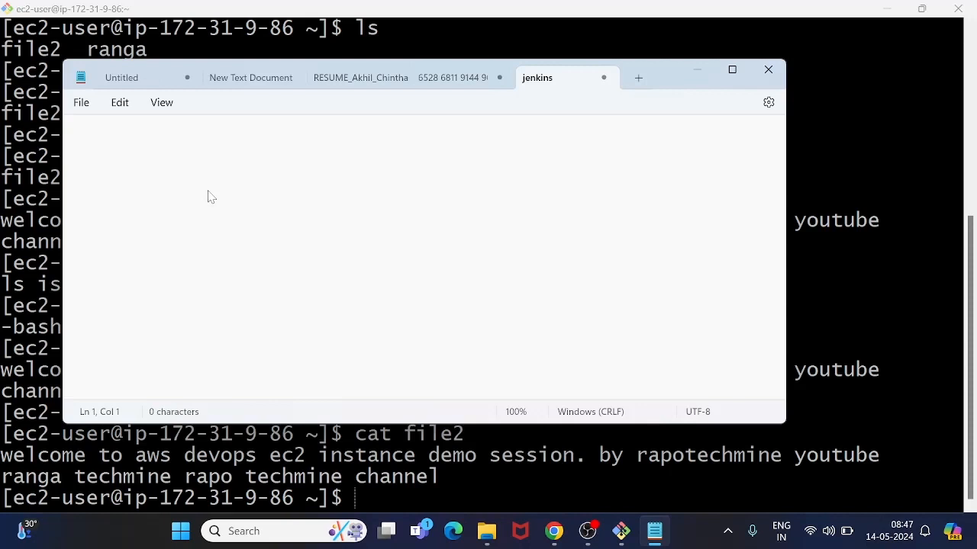
text(:wq)
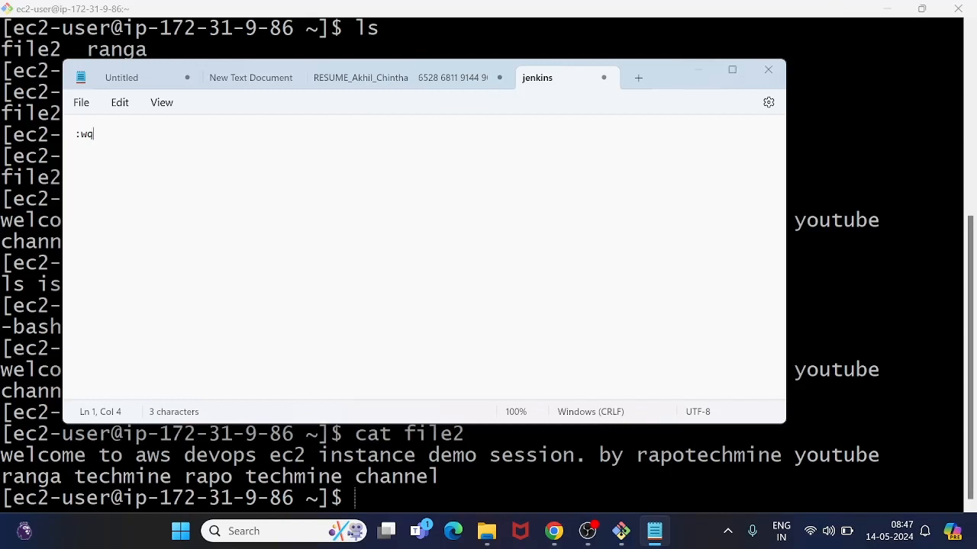
click(695, 69)
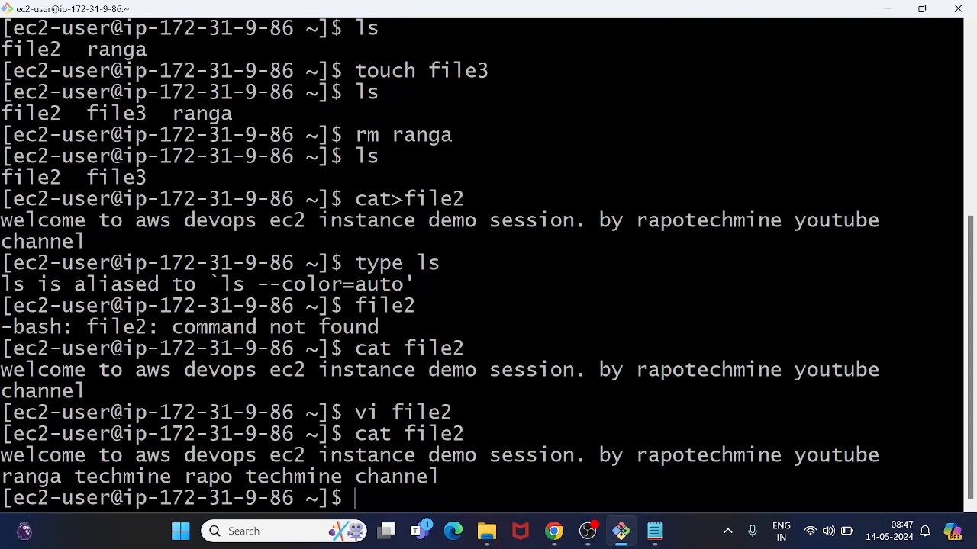
Log out of the EC2 instance with exit, closing the SSH connection.
text(exit)
key(Return)
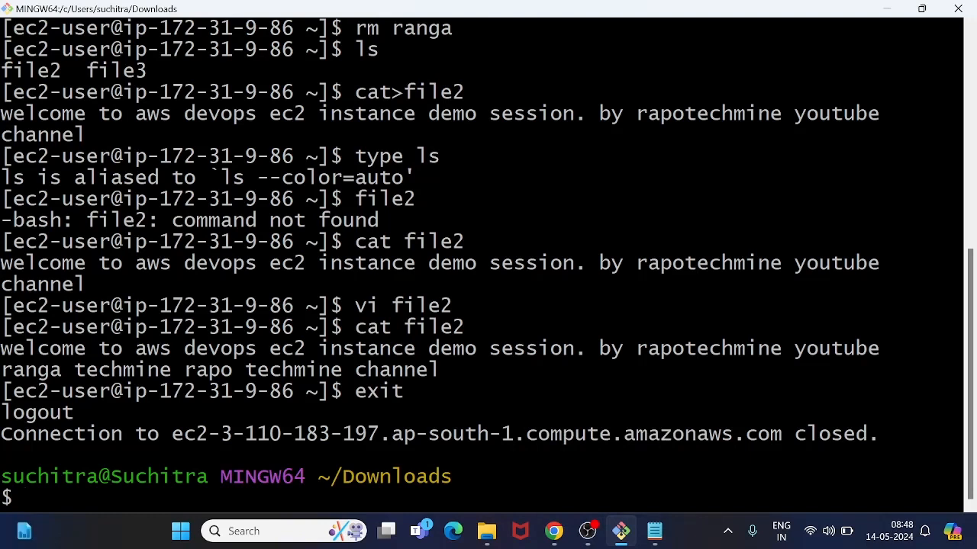
click(589, 535)
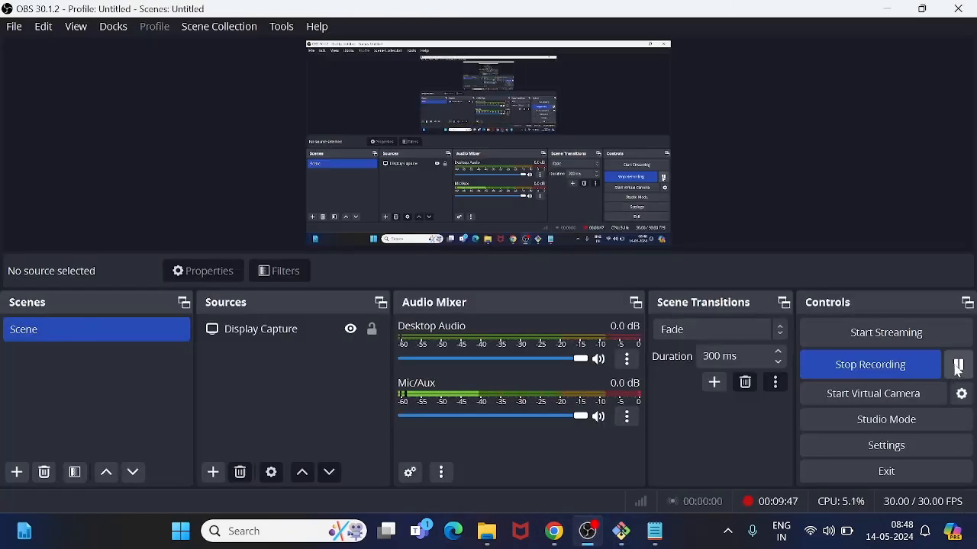